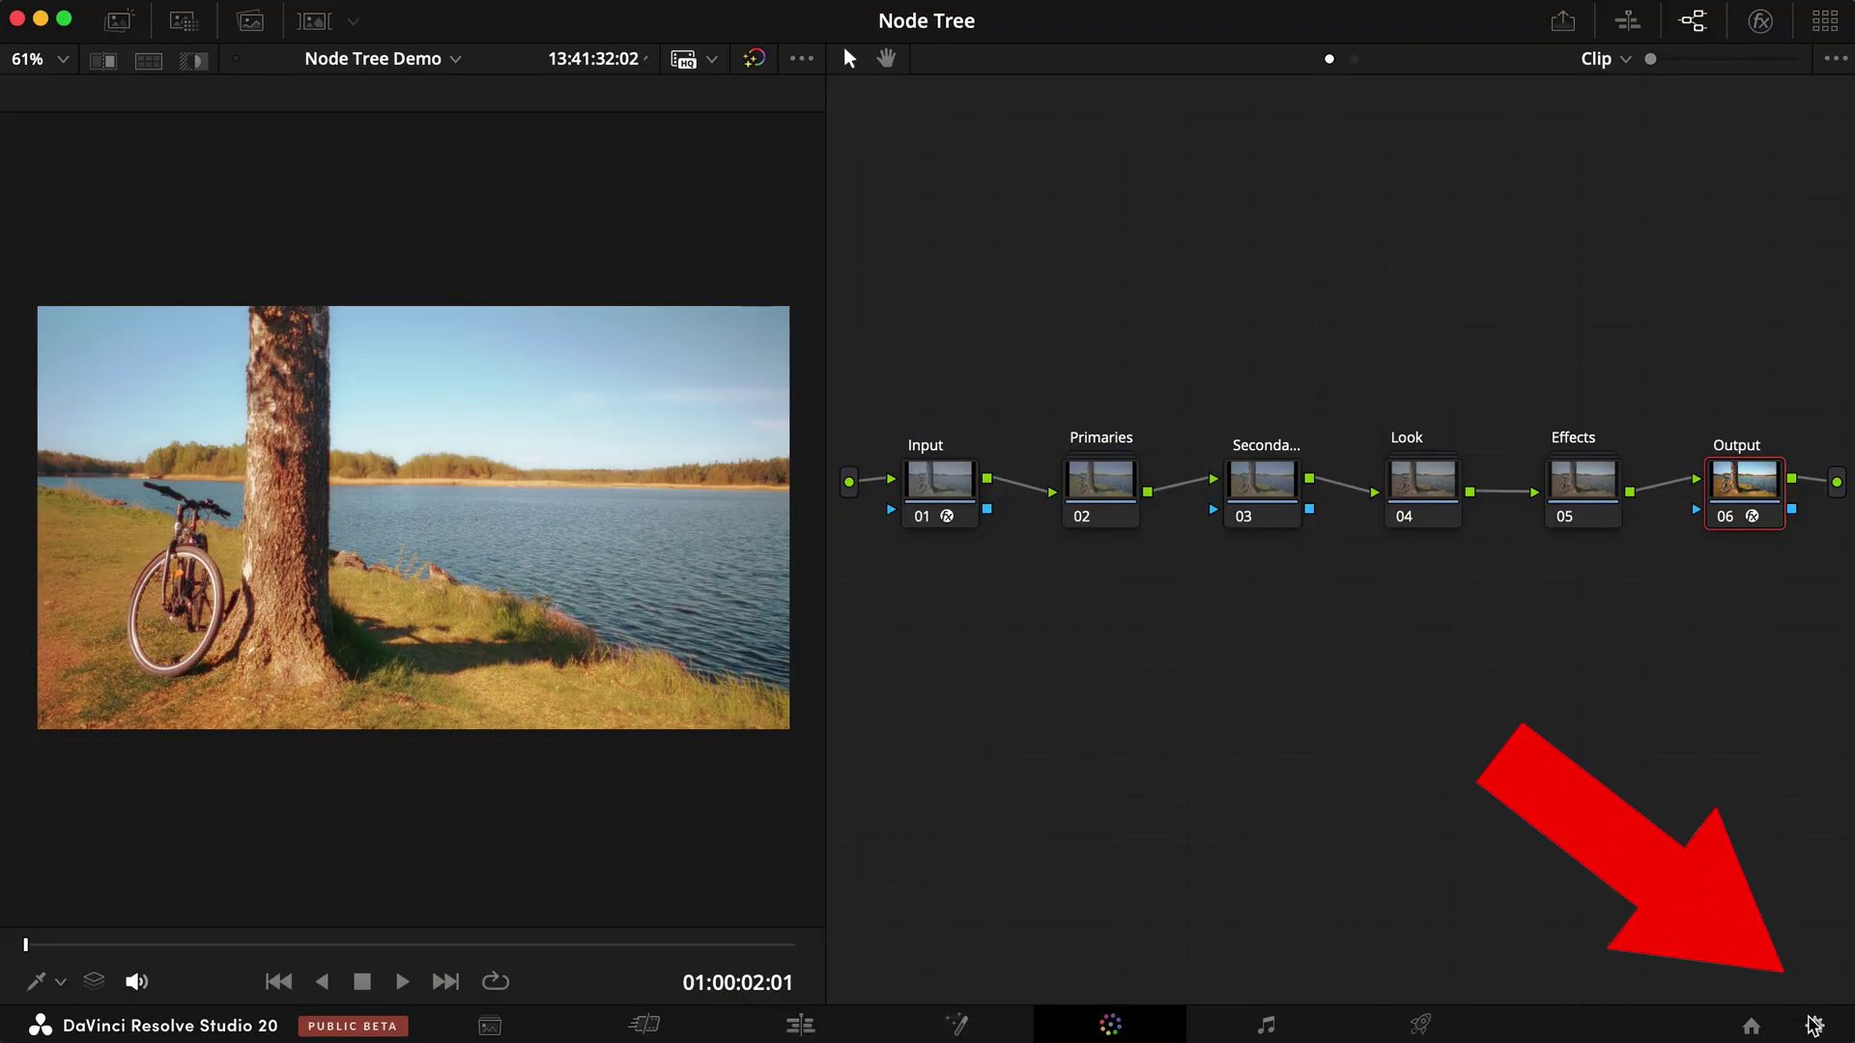
- Check the color science, timeline and output color space in the project's color management settings without changing anything
{"action": "left_click", "coordinate": [1814, 1025]}
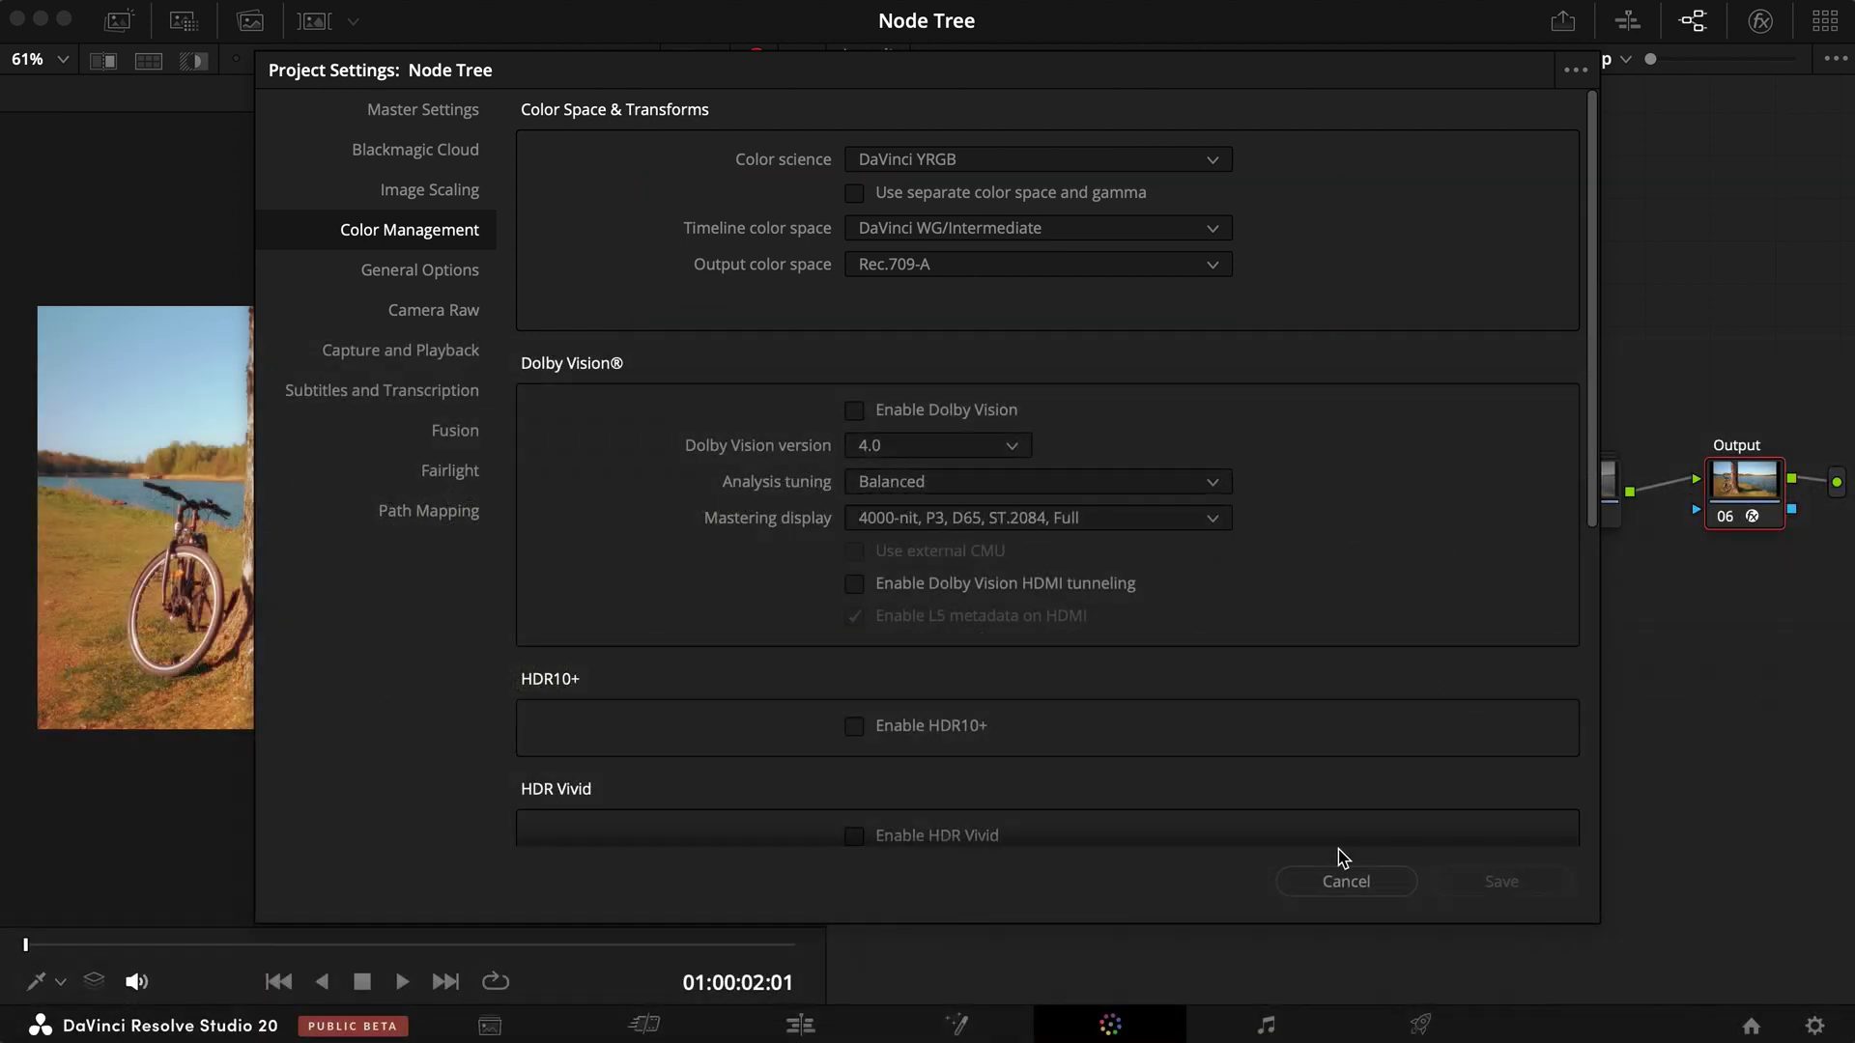
{"action": "left_click", "coordinate": [1346, 879]}
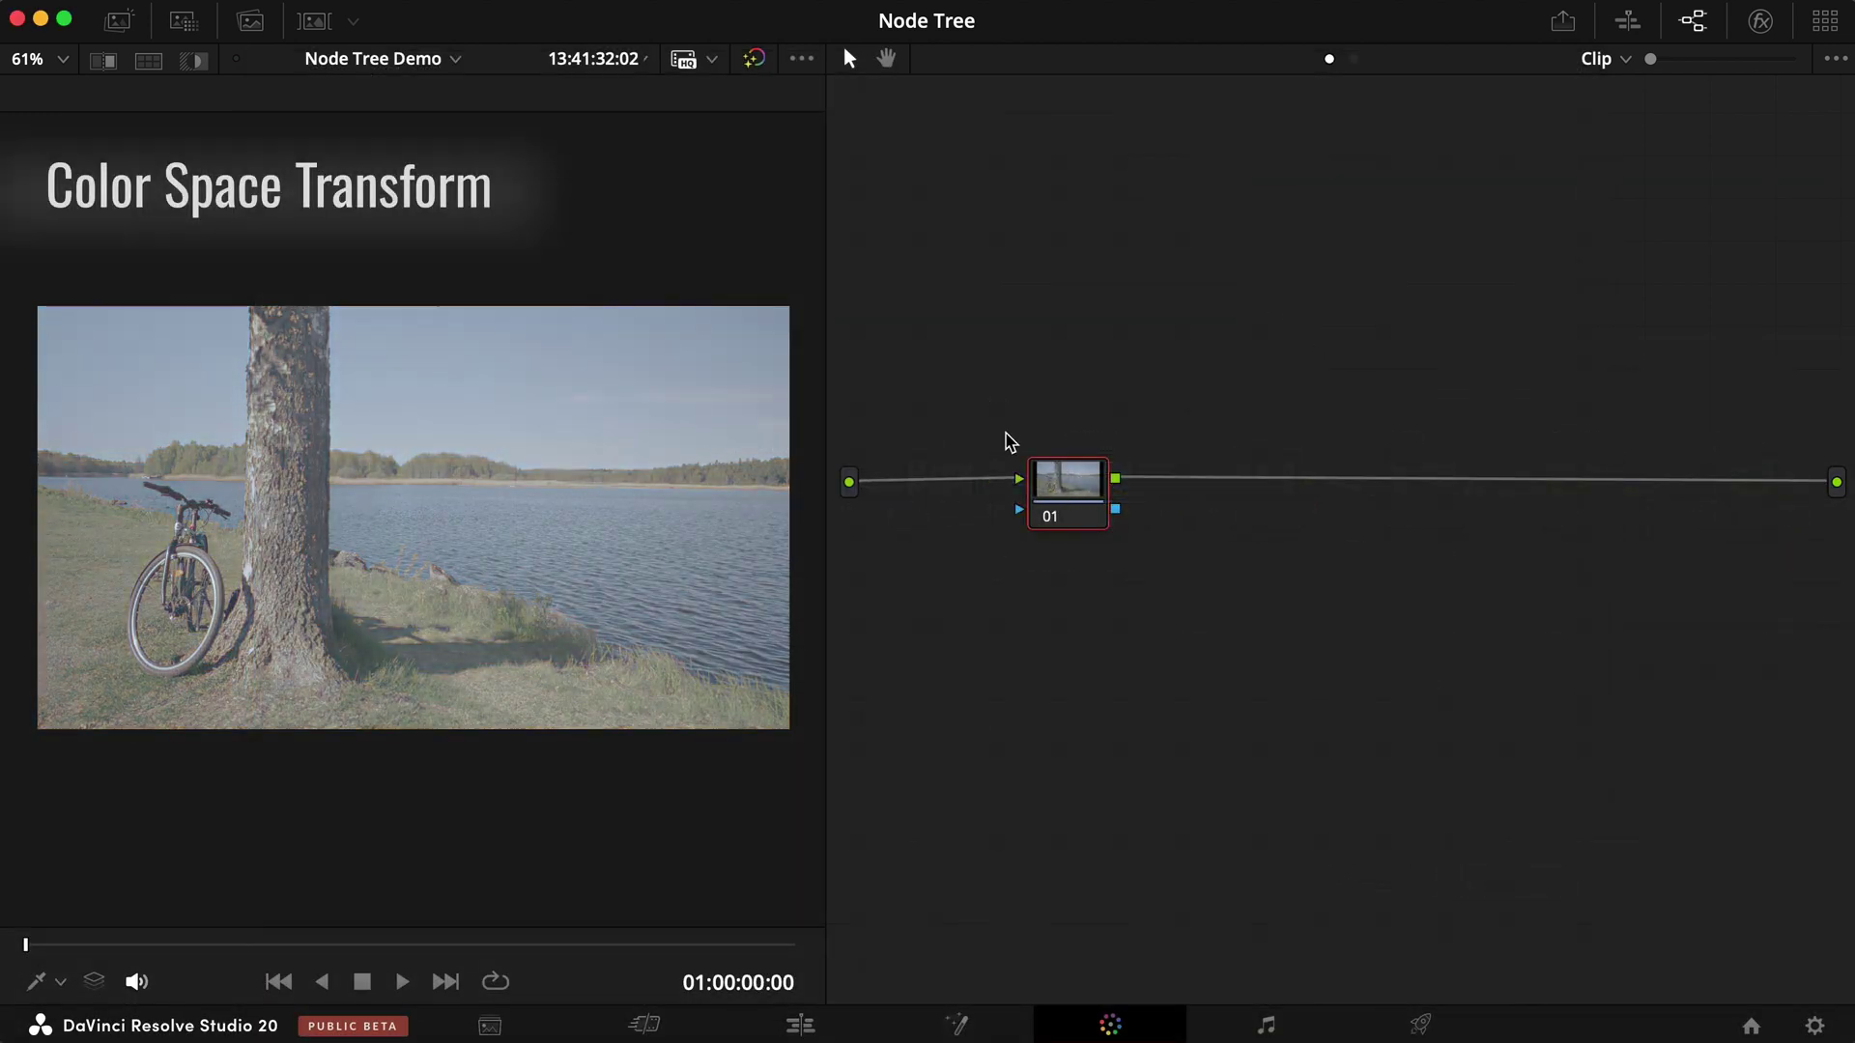
- Label the first node "Input" and apply the Color Space Transform effect to it
{"action": "right_click", "coordinate": [1086, 493]}
{"action": "left_click", "coordinate": [1123, 546]}
{"action": "type", "text": "Input"}
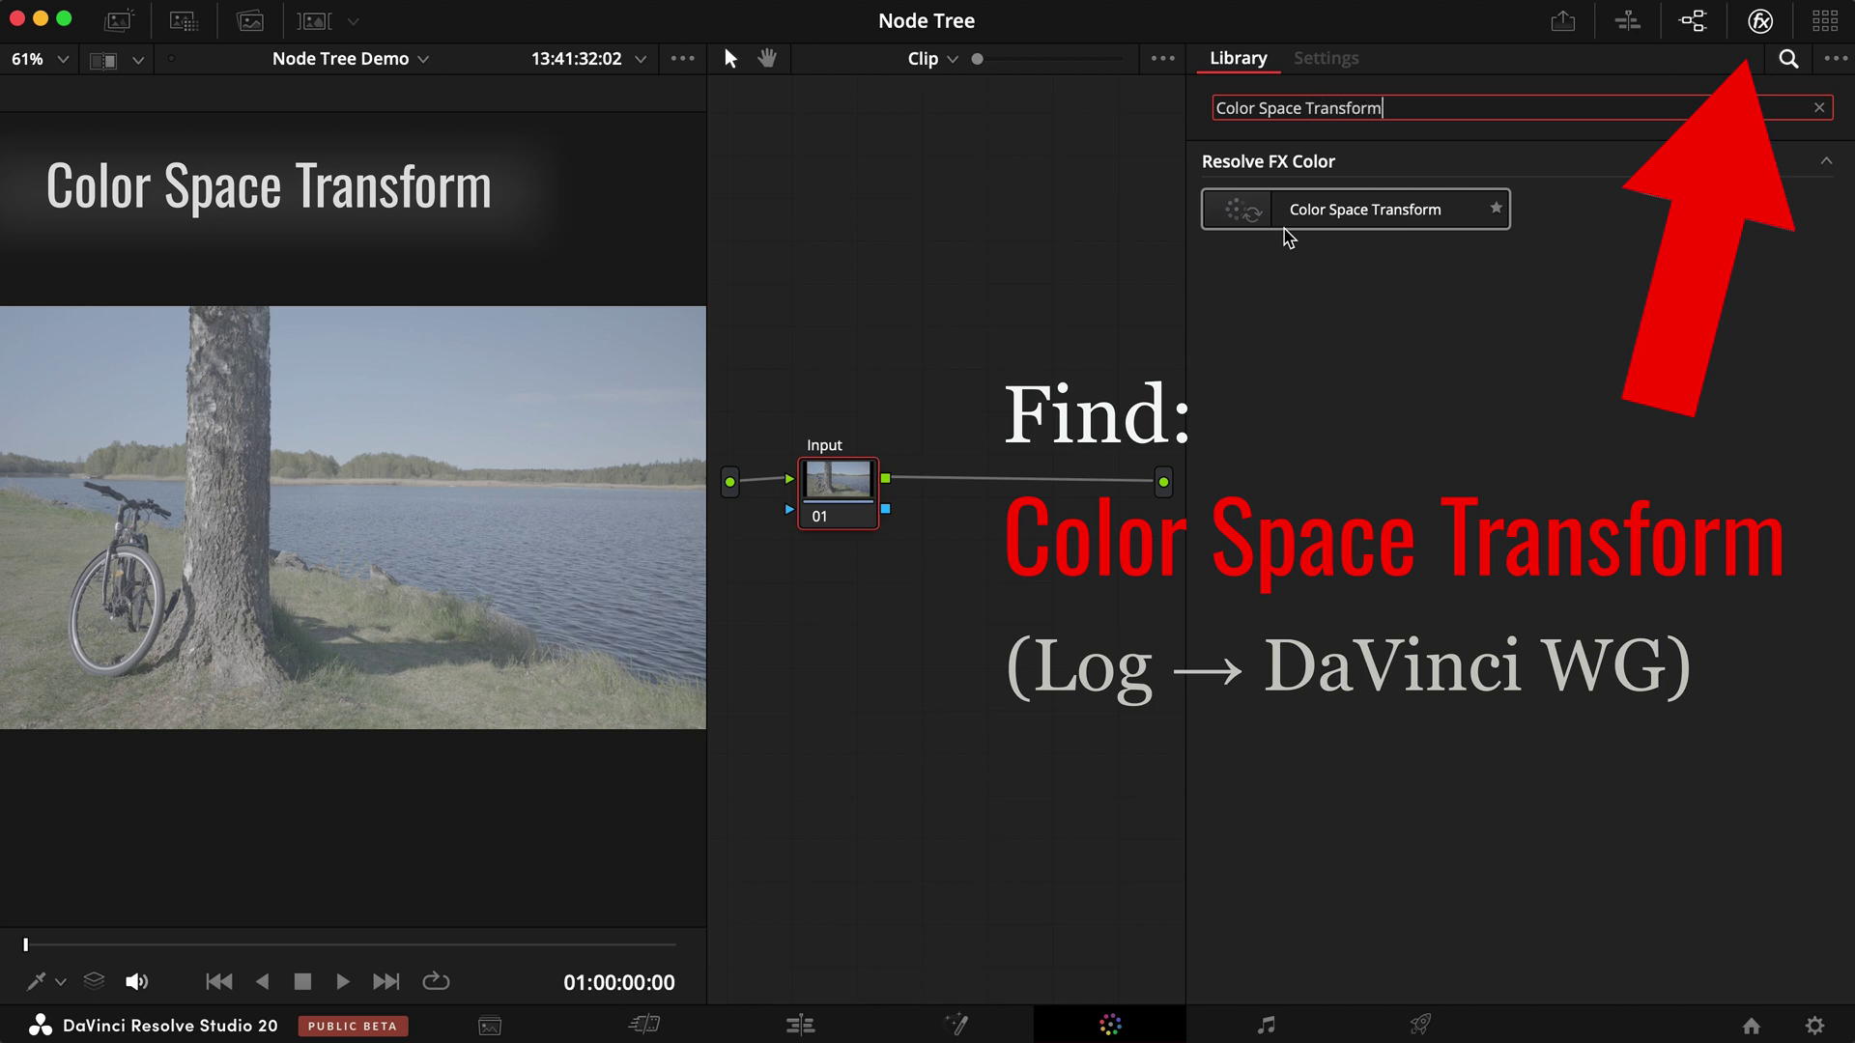
{"action": "left_click_drag", "start_coordinate": [1266, 232], "coordinate": [853, 500]}
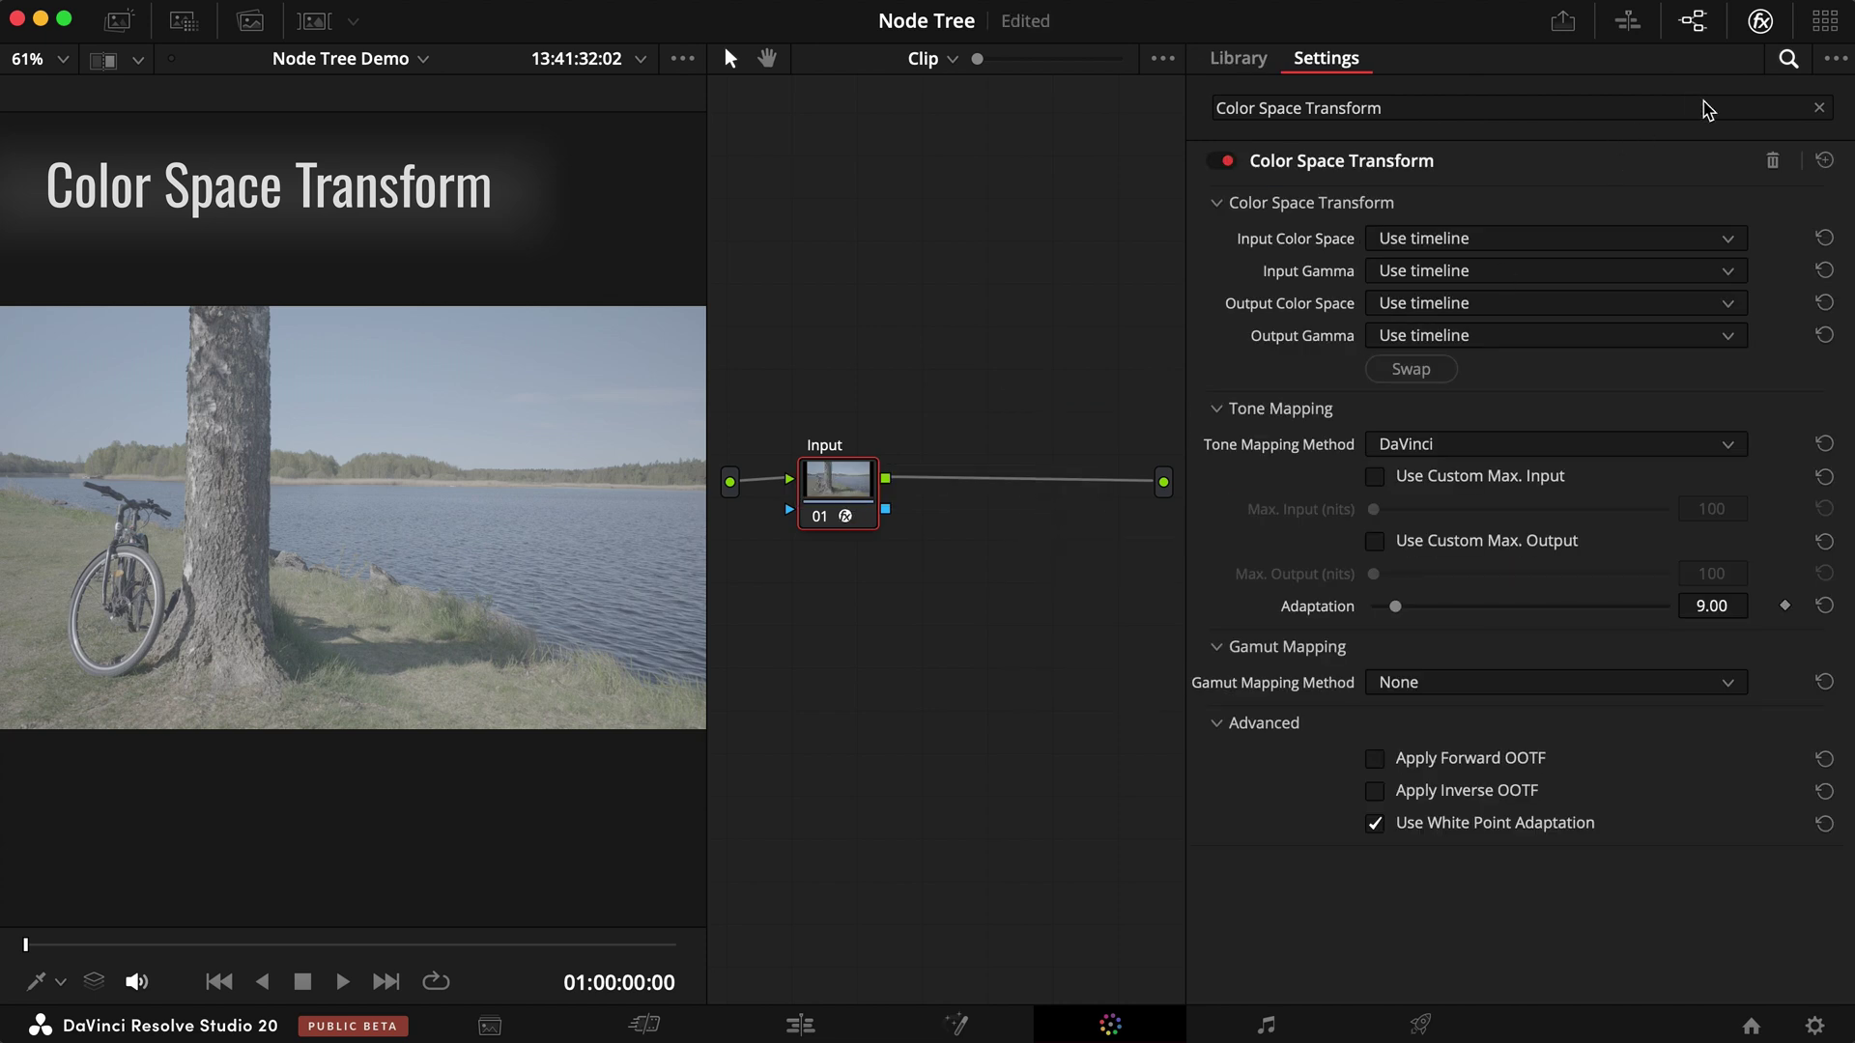
- Set the Input transform from Sony S-Gamut3.Cine and Sony S-Log3 to DaVinci Wide Gamut and DaVinci Intermediate, with tone mapping set to None
{"action": "left_click", "coordinate": [1511, 235]}
{"action": "left_click", "coordinate": [1511, 235]}
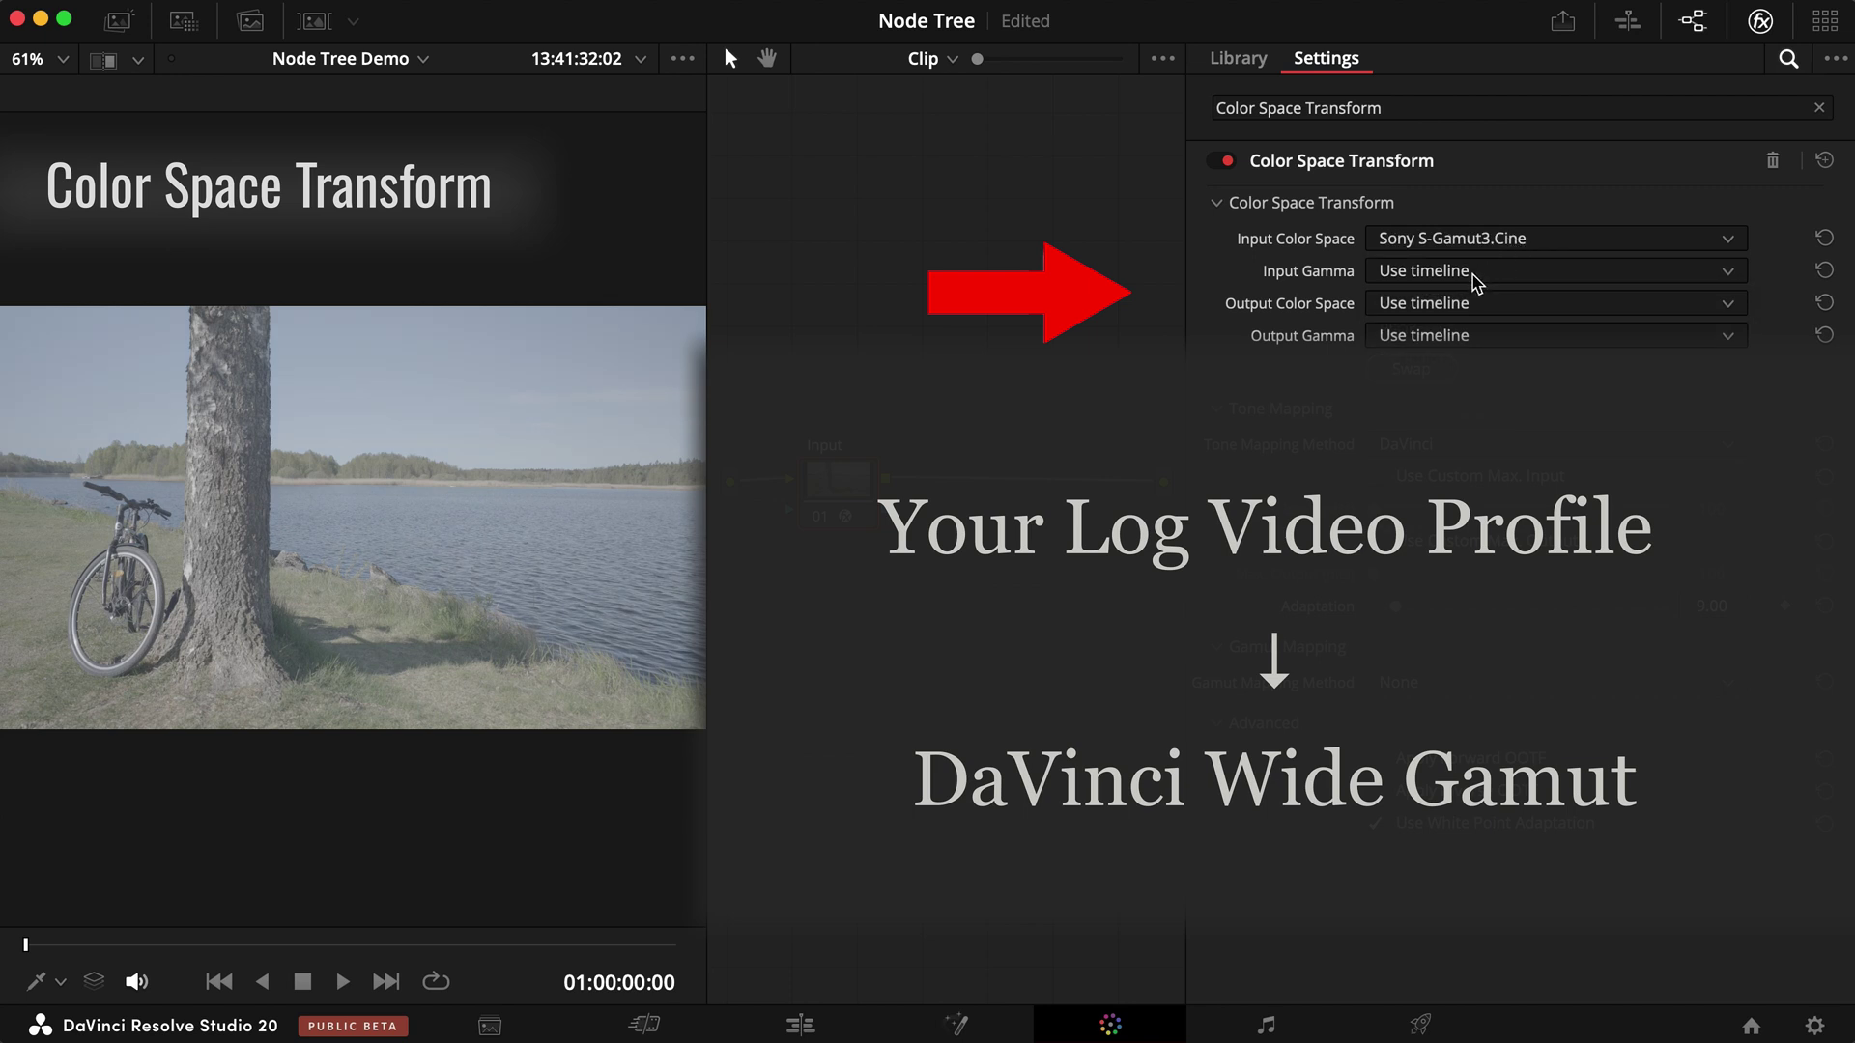
{"action": "left_click", "coordinate": [1475, 273]}
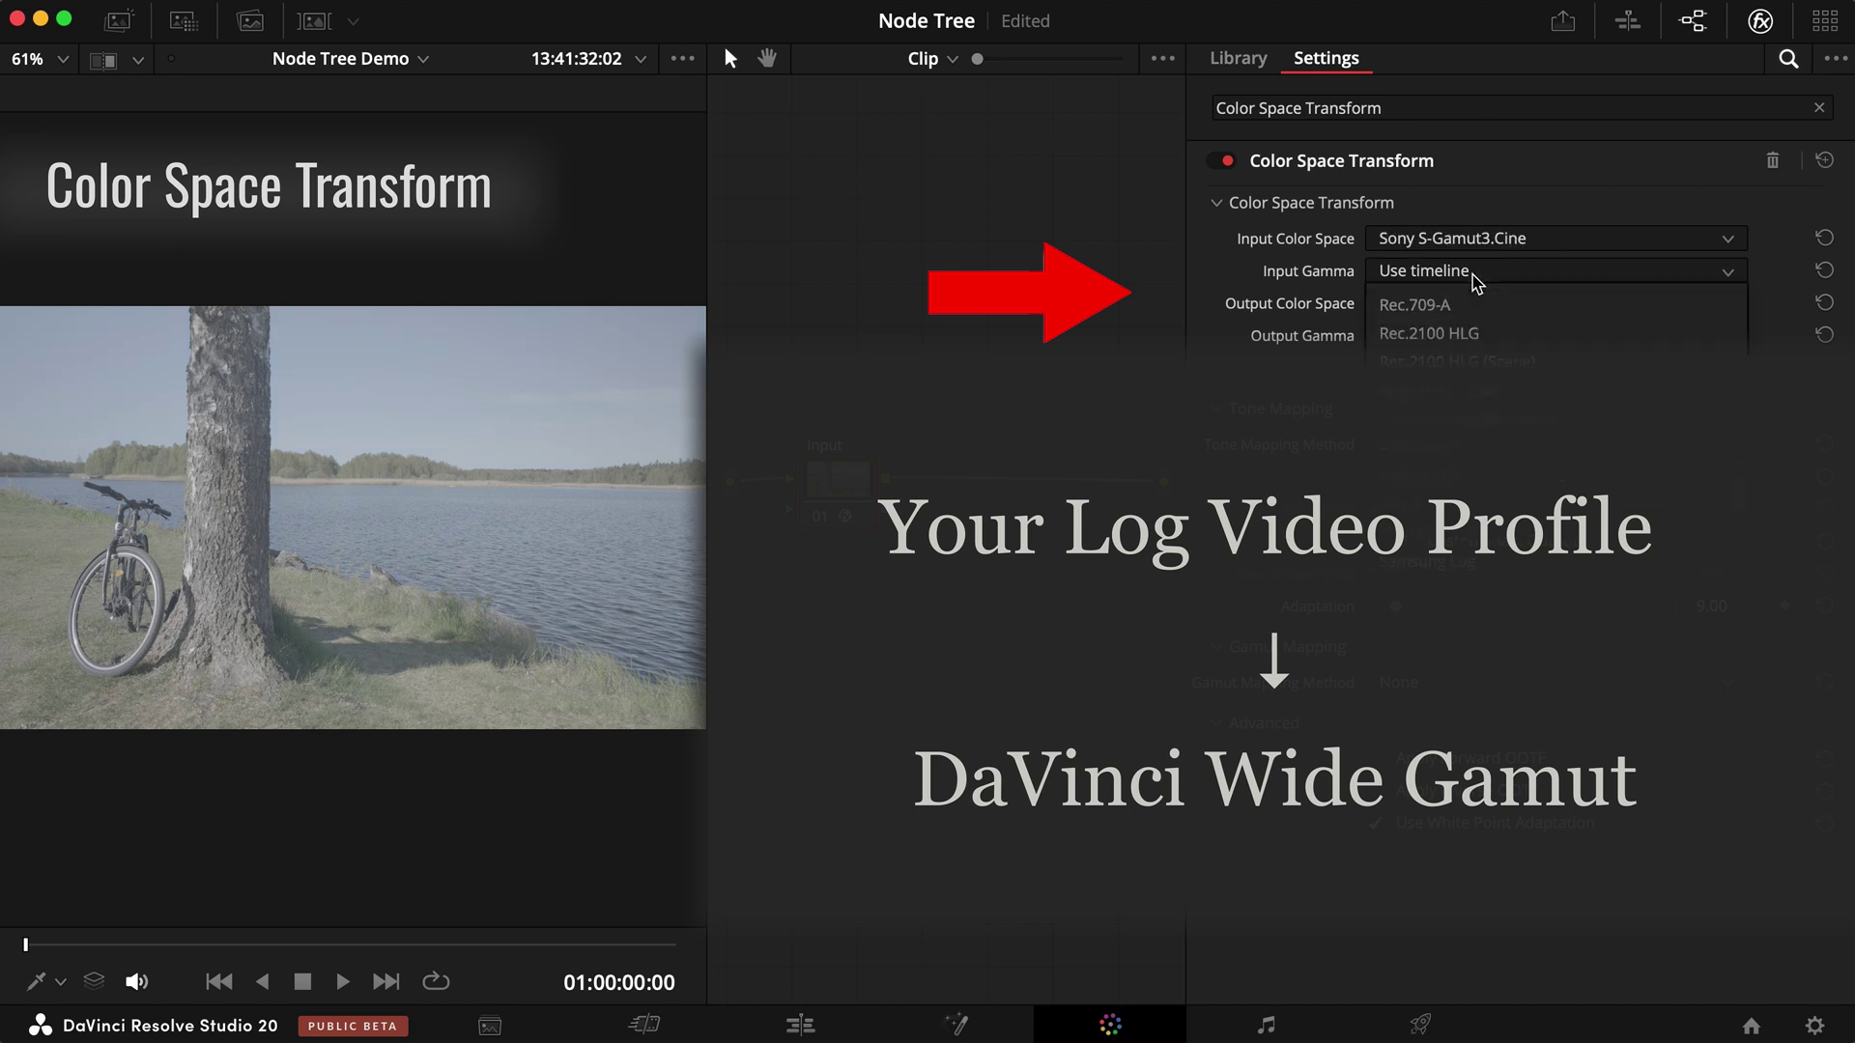
{"action": "key", "text": "Return"}
{"action": "left_click", "coordinate": [1467, 307]}
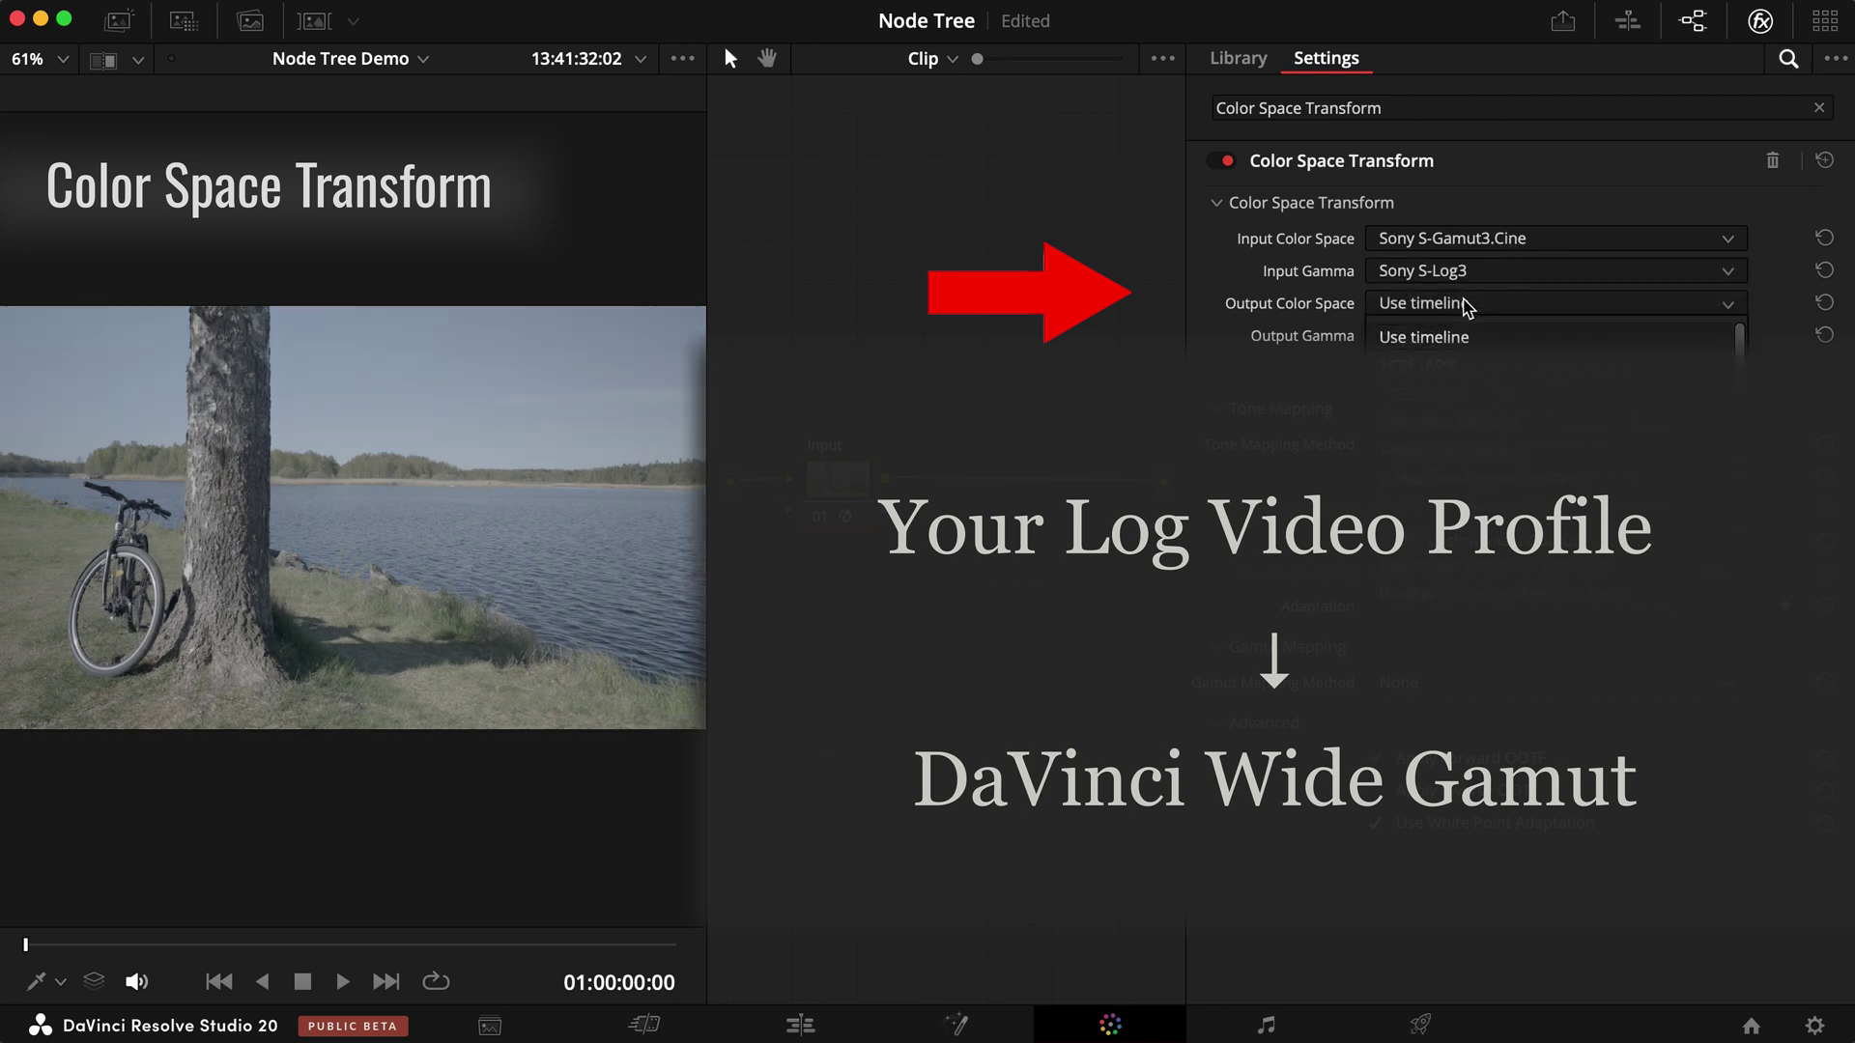
{"action": "key", "text": "d"}
{"action": "key", "text": "Return"}
{"action": "key", "text": "Return"}
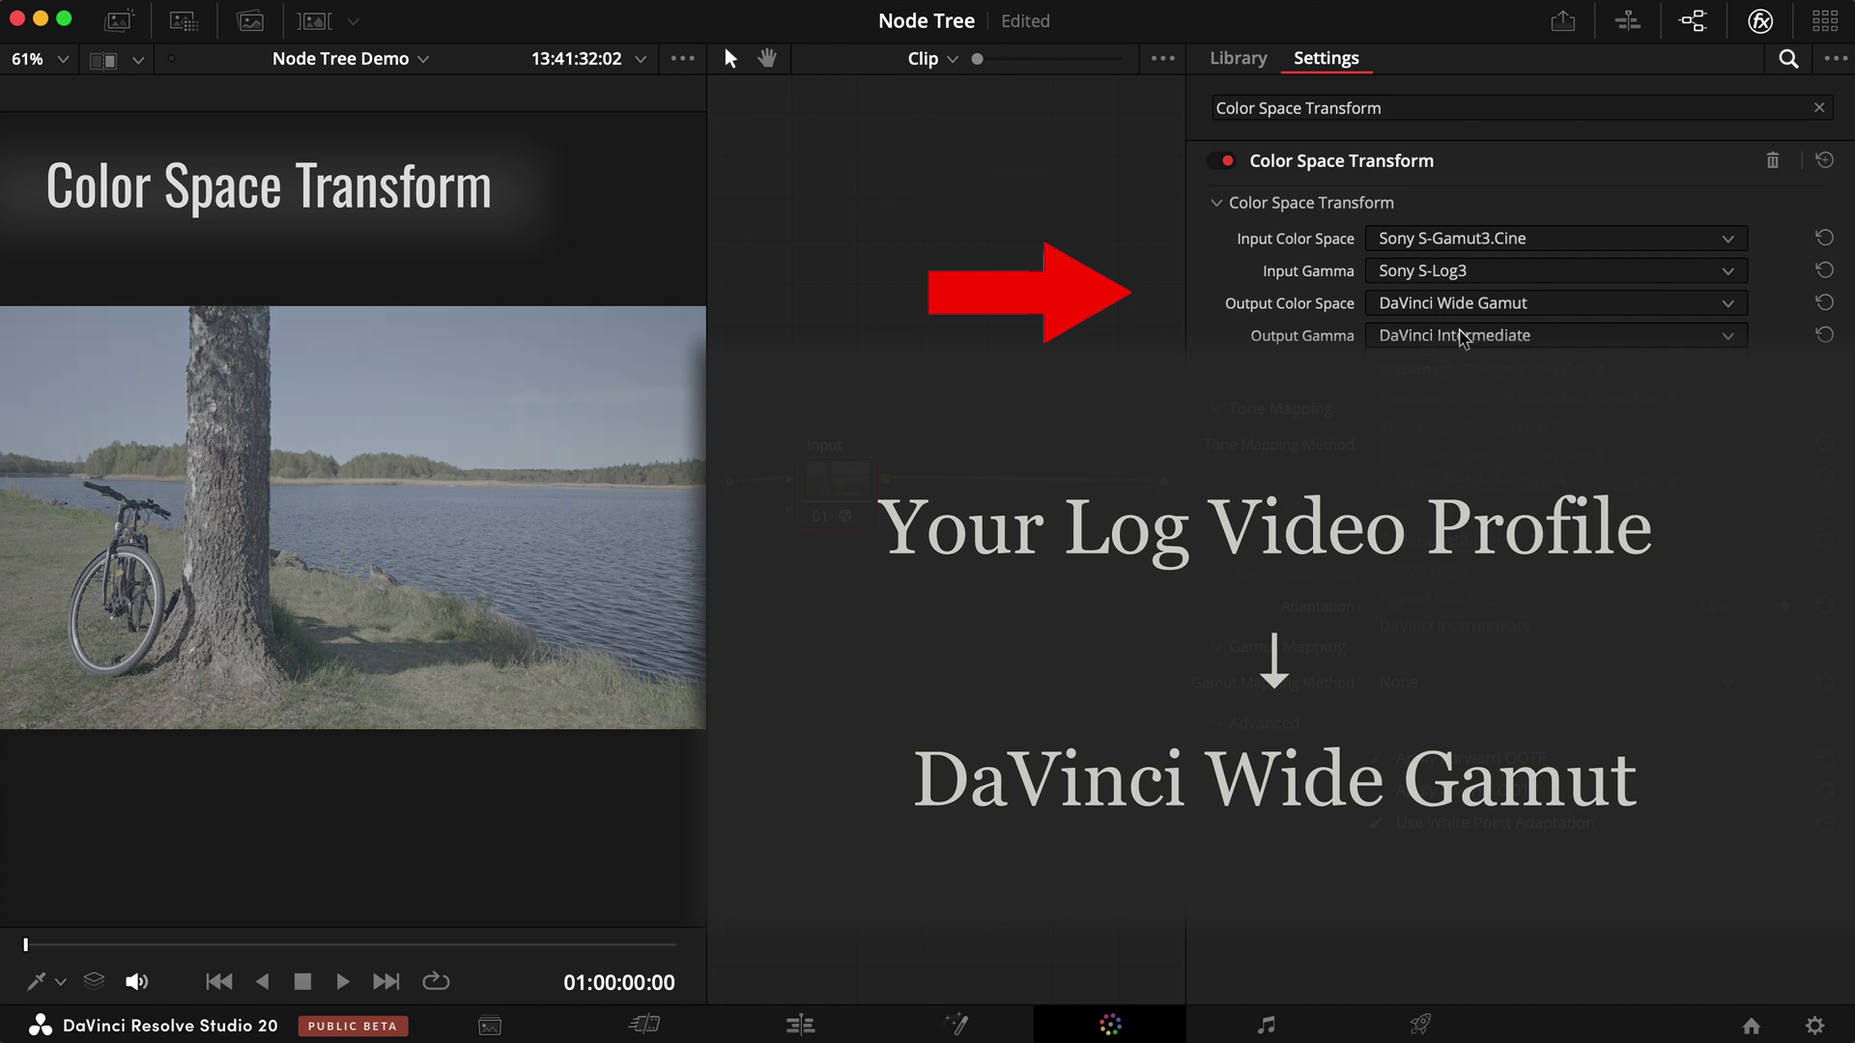
{"action": "left_click", "coordinate": [1470, 440]}
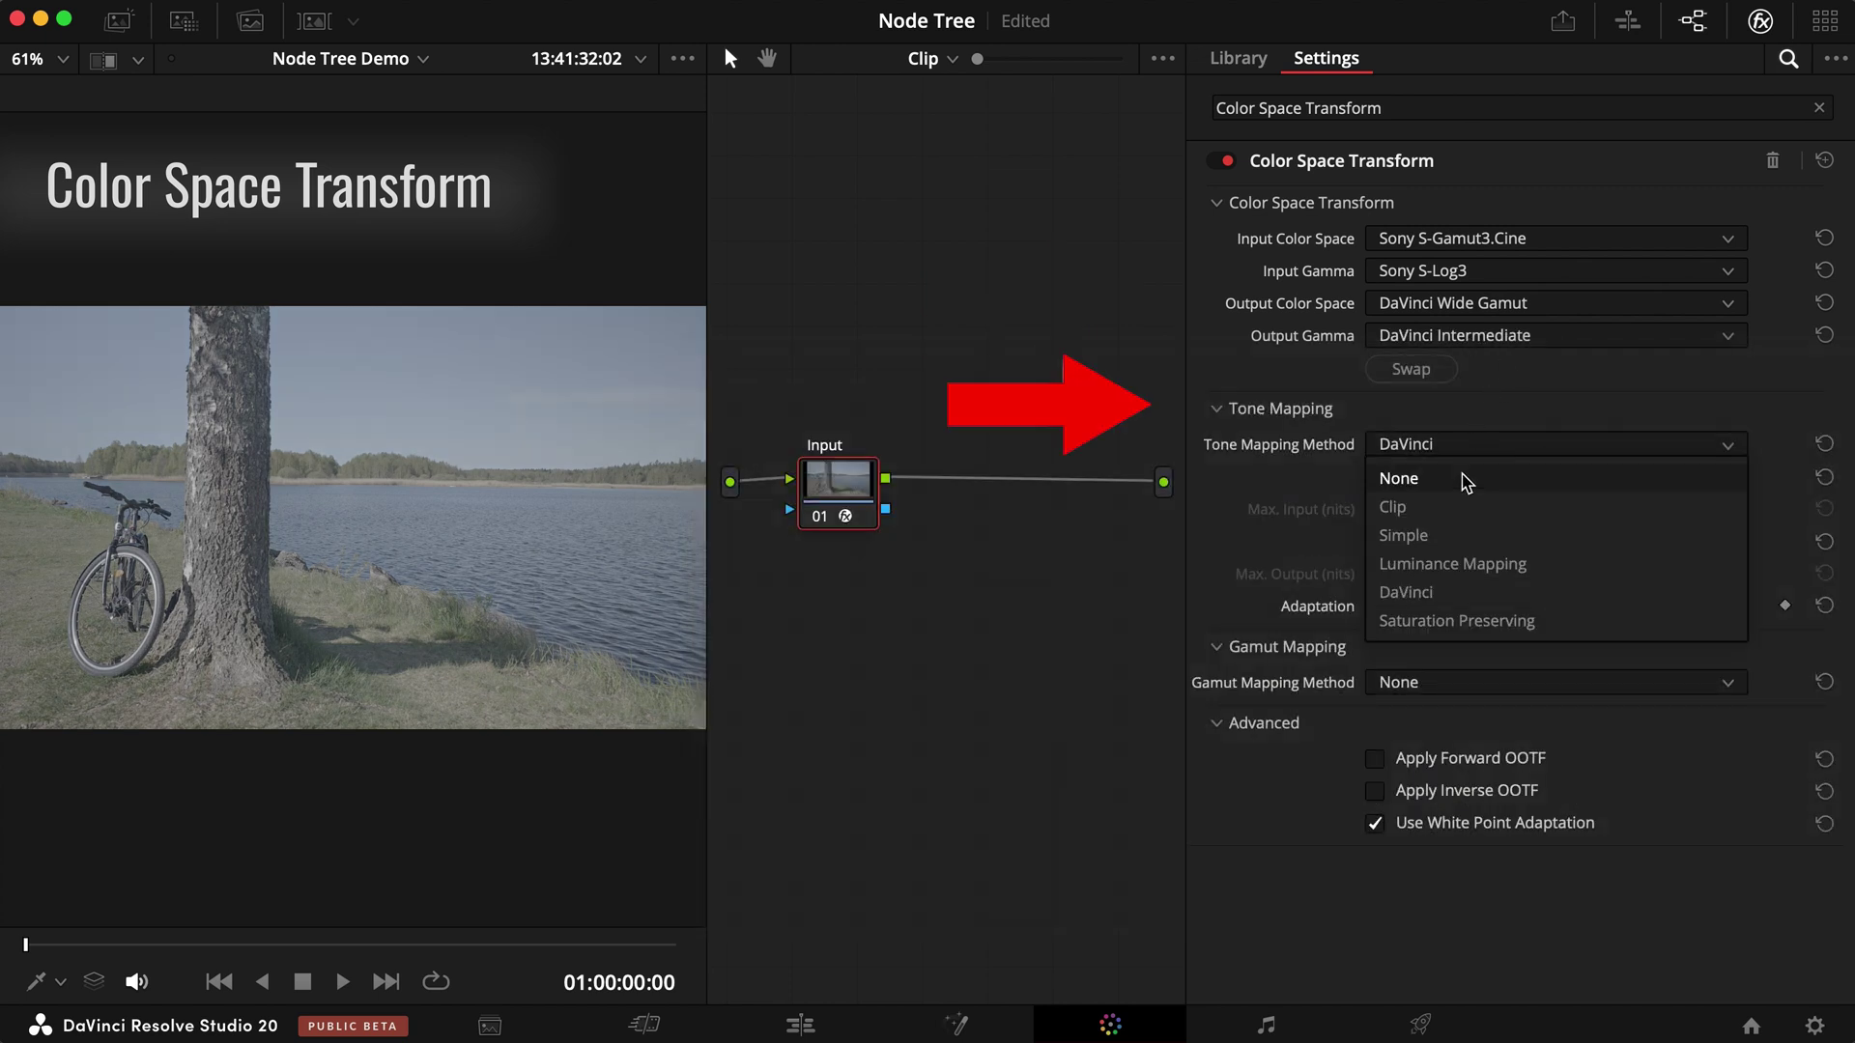
{"action": "left_click", "coordinate": [1464, 480]}
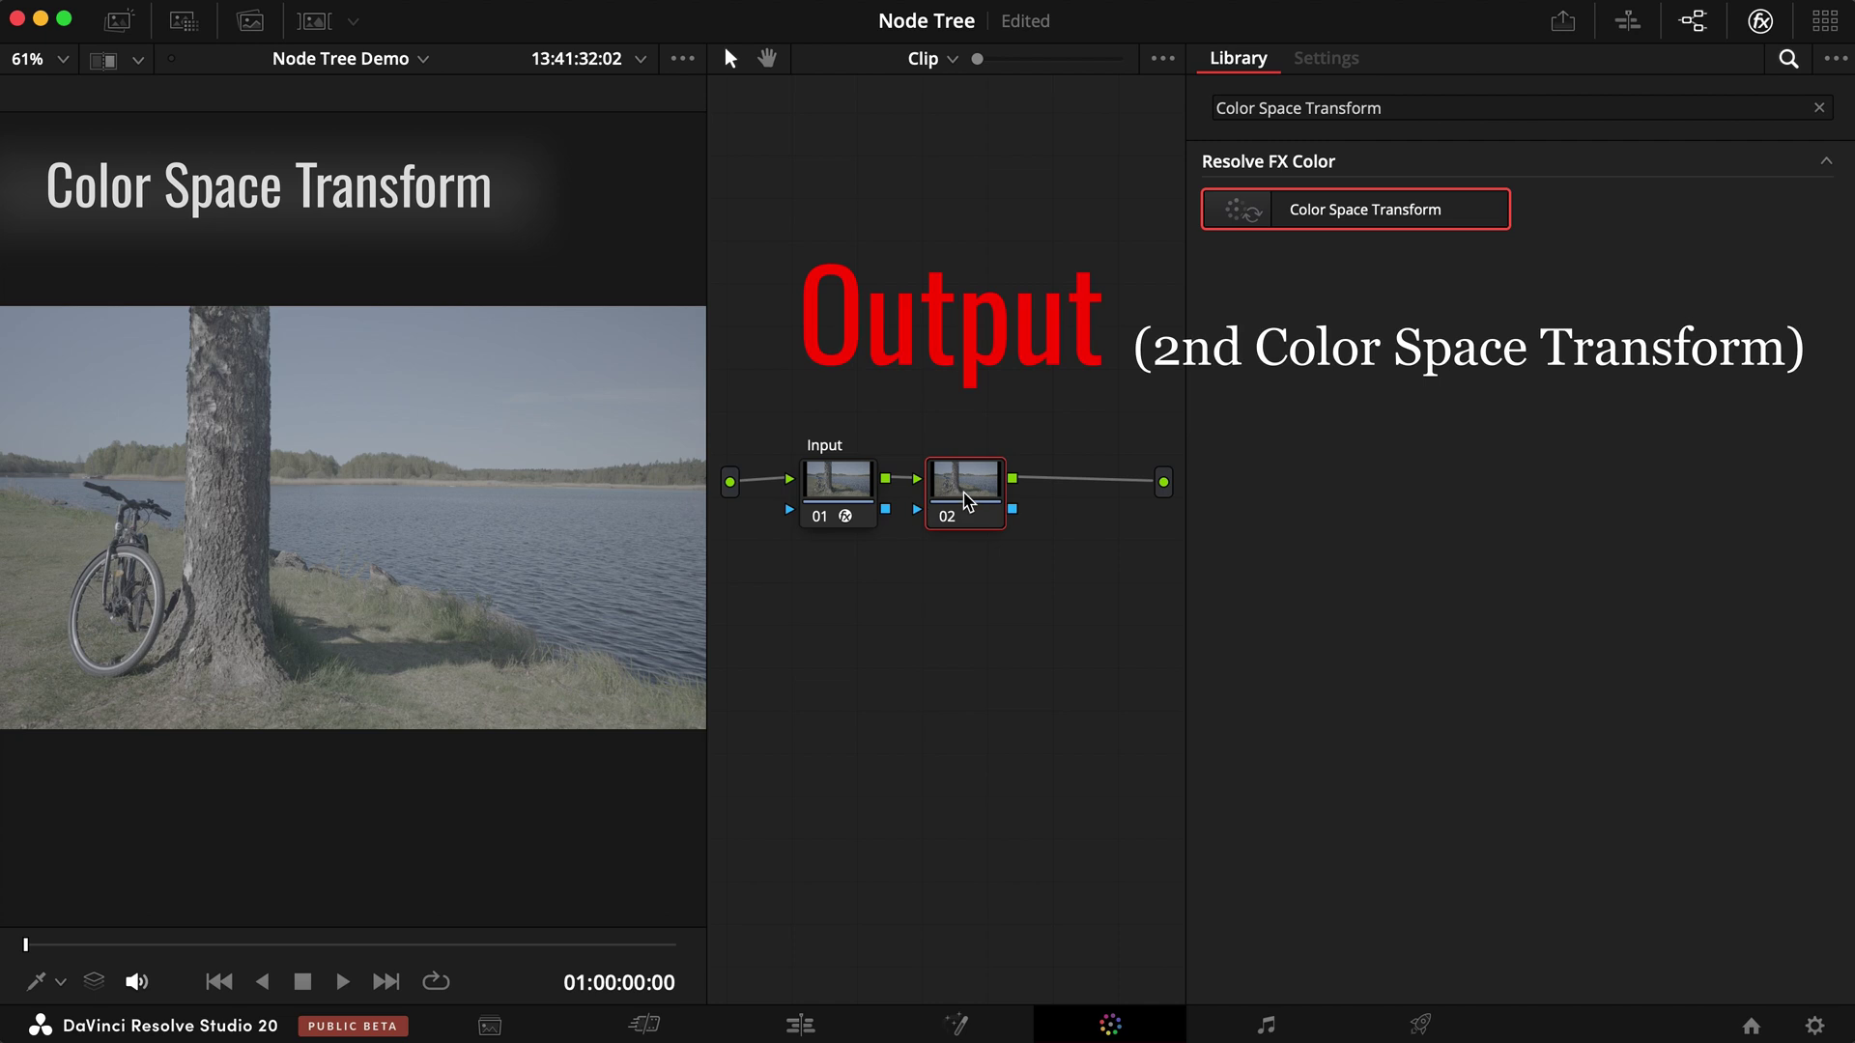
- Add a second node after Input, label it "Ouput", and apply the Color Space Transform effect to it
{"action": "left_click_drag", "start_coordinate": [966, 501], "coordinate": [1025, 500]}
{"action": "type", "text": "Ouput"}
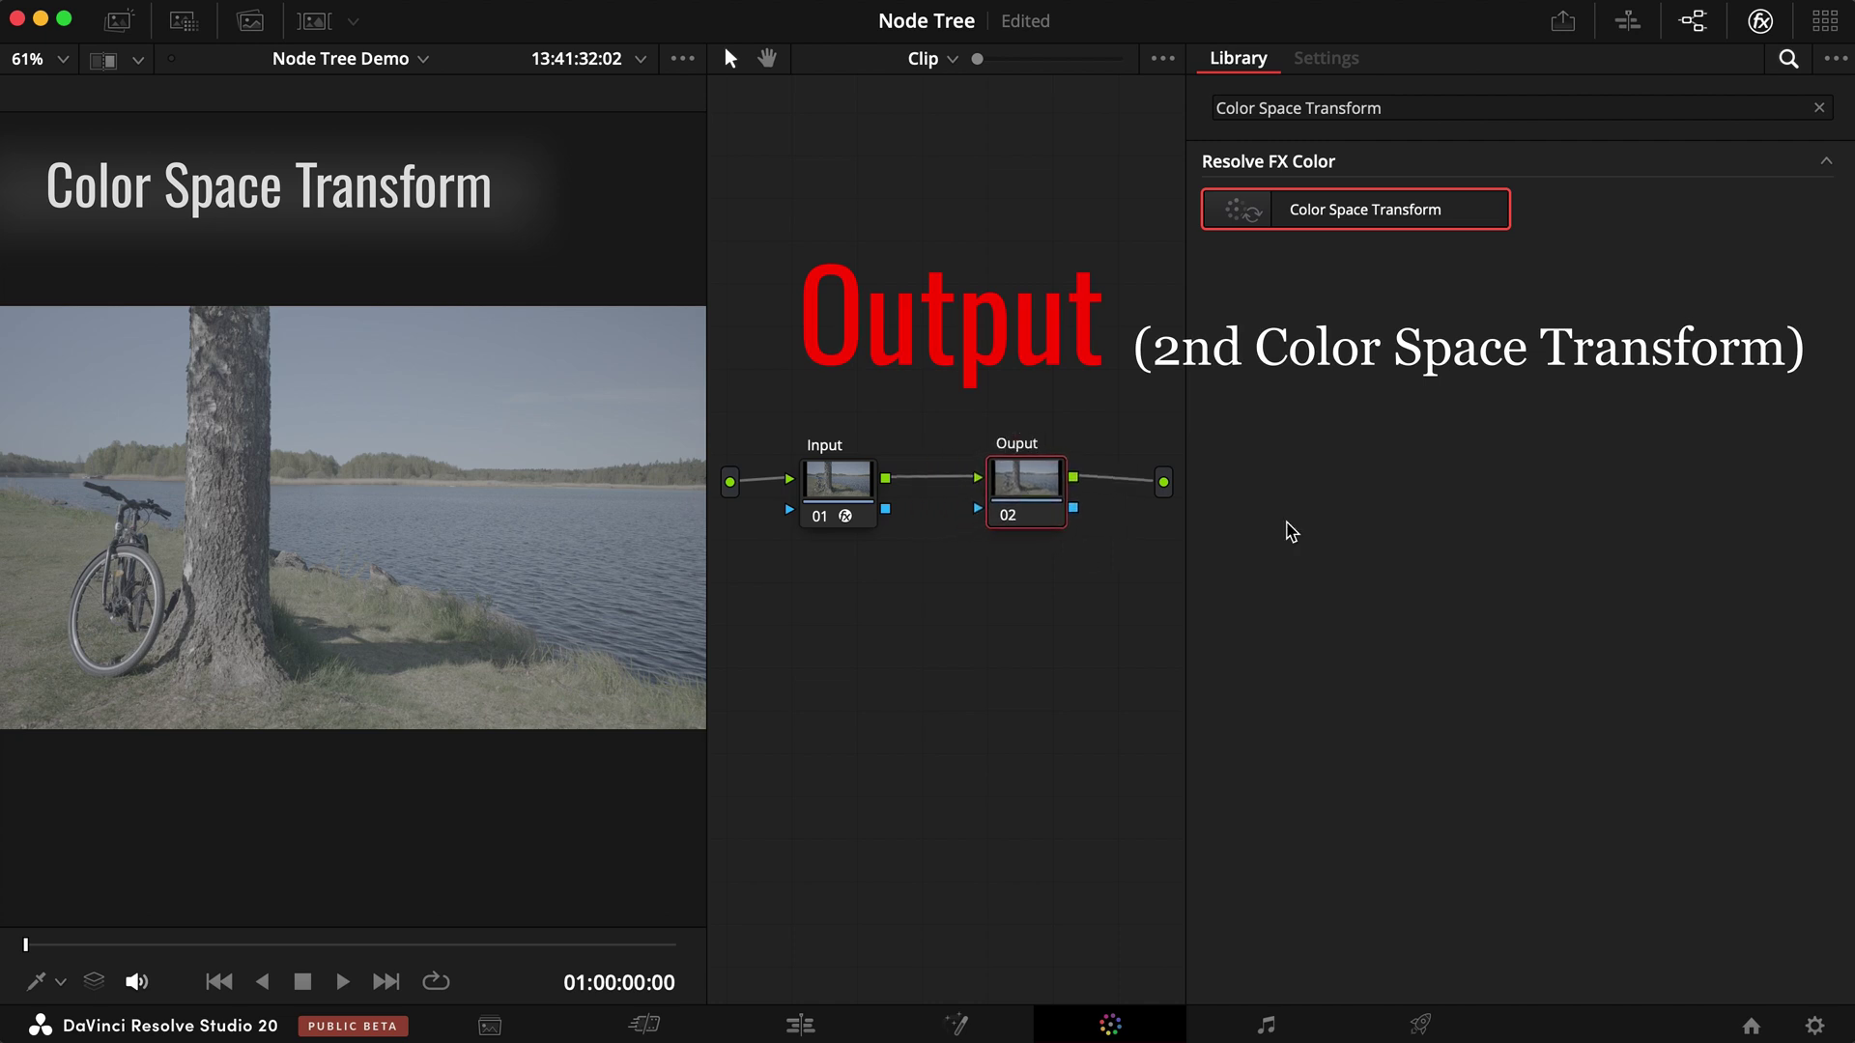
{"action": "left_click", "coordinate": [1285, 522]}
{"action": "left_click_drag", "start_coordinate": [1247, 224], "coordinate": [1062, 507]}
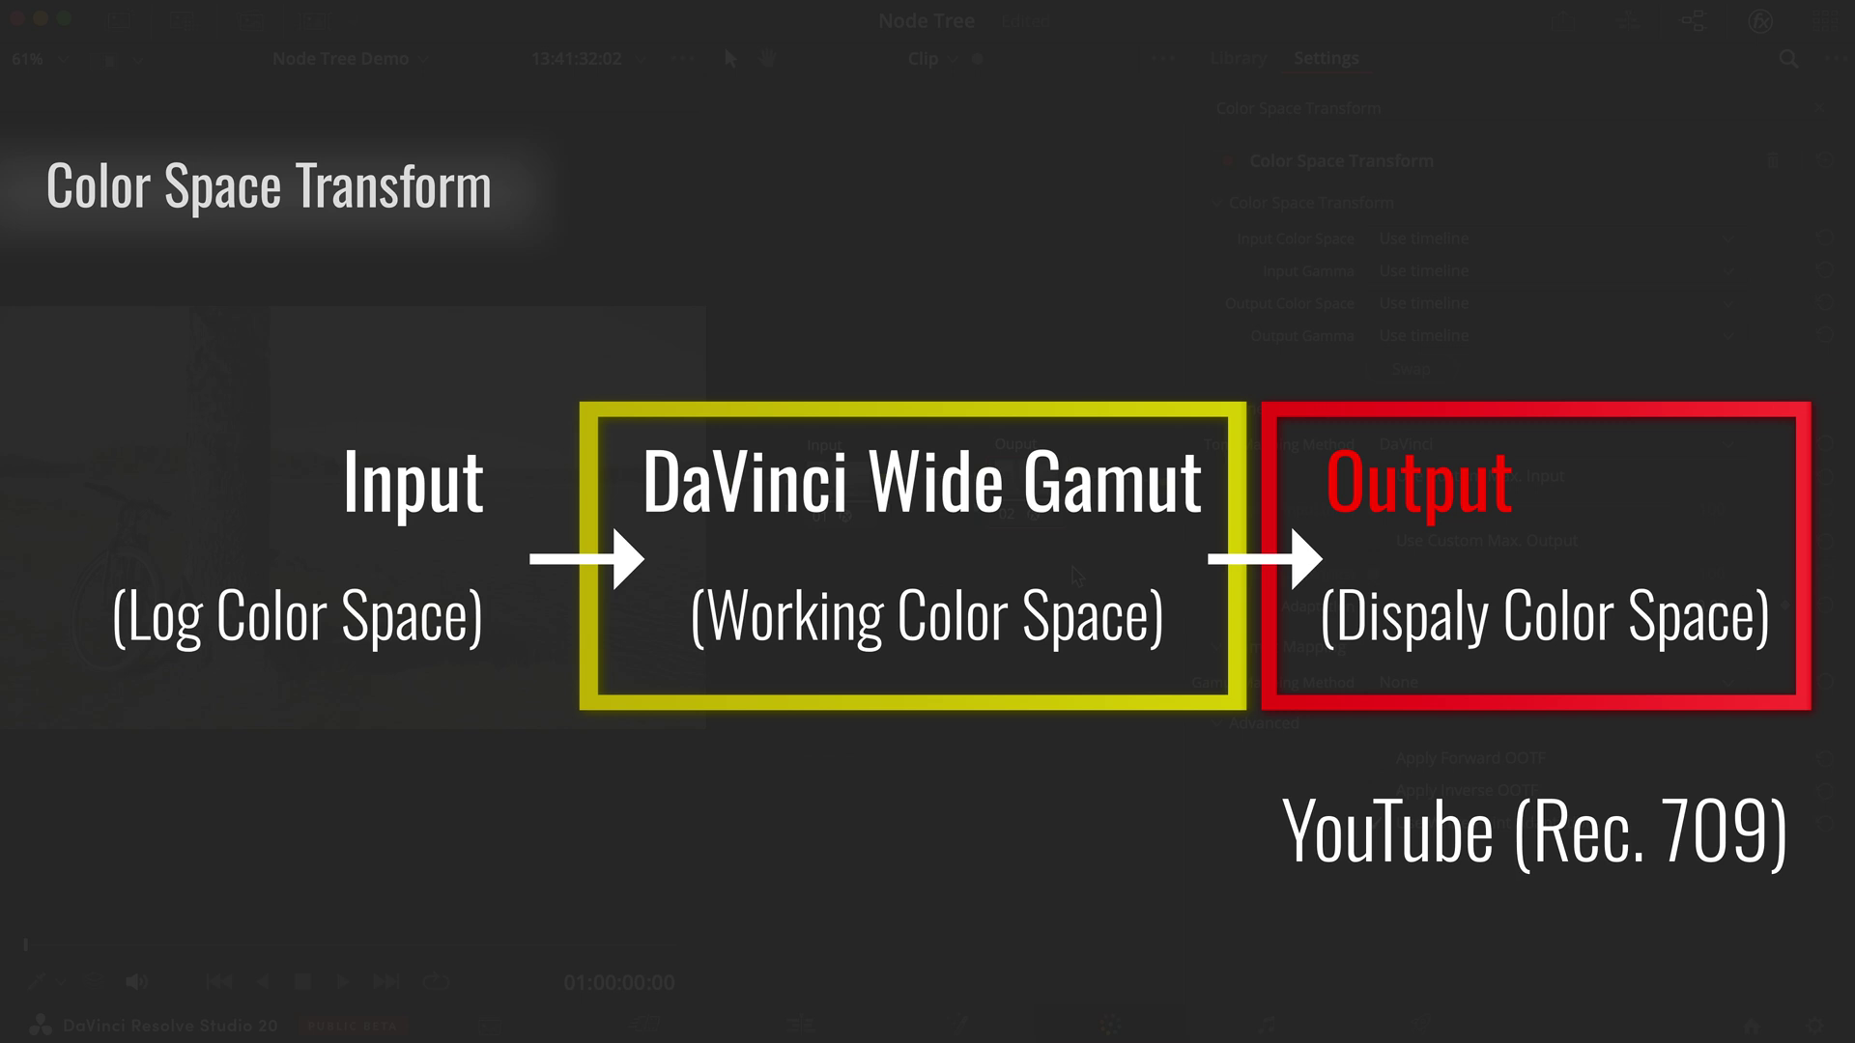
- Set the second node's transform from DaVinci Wide Gamut and DaVinci Intermediate to Rec.709 with Rec.709-A output gamma
{"action": "left_click", "coordinate": [1488, 245]}
{"action": "key", "text": "d"}
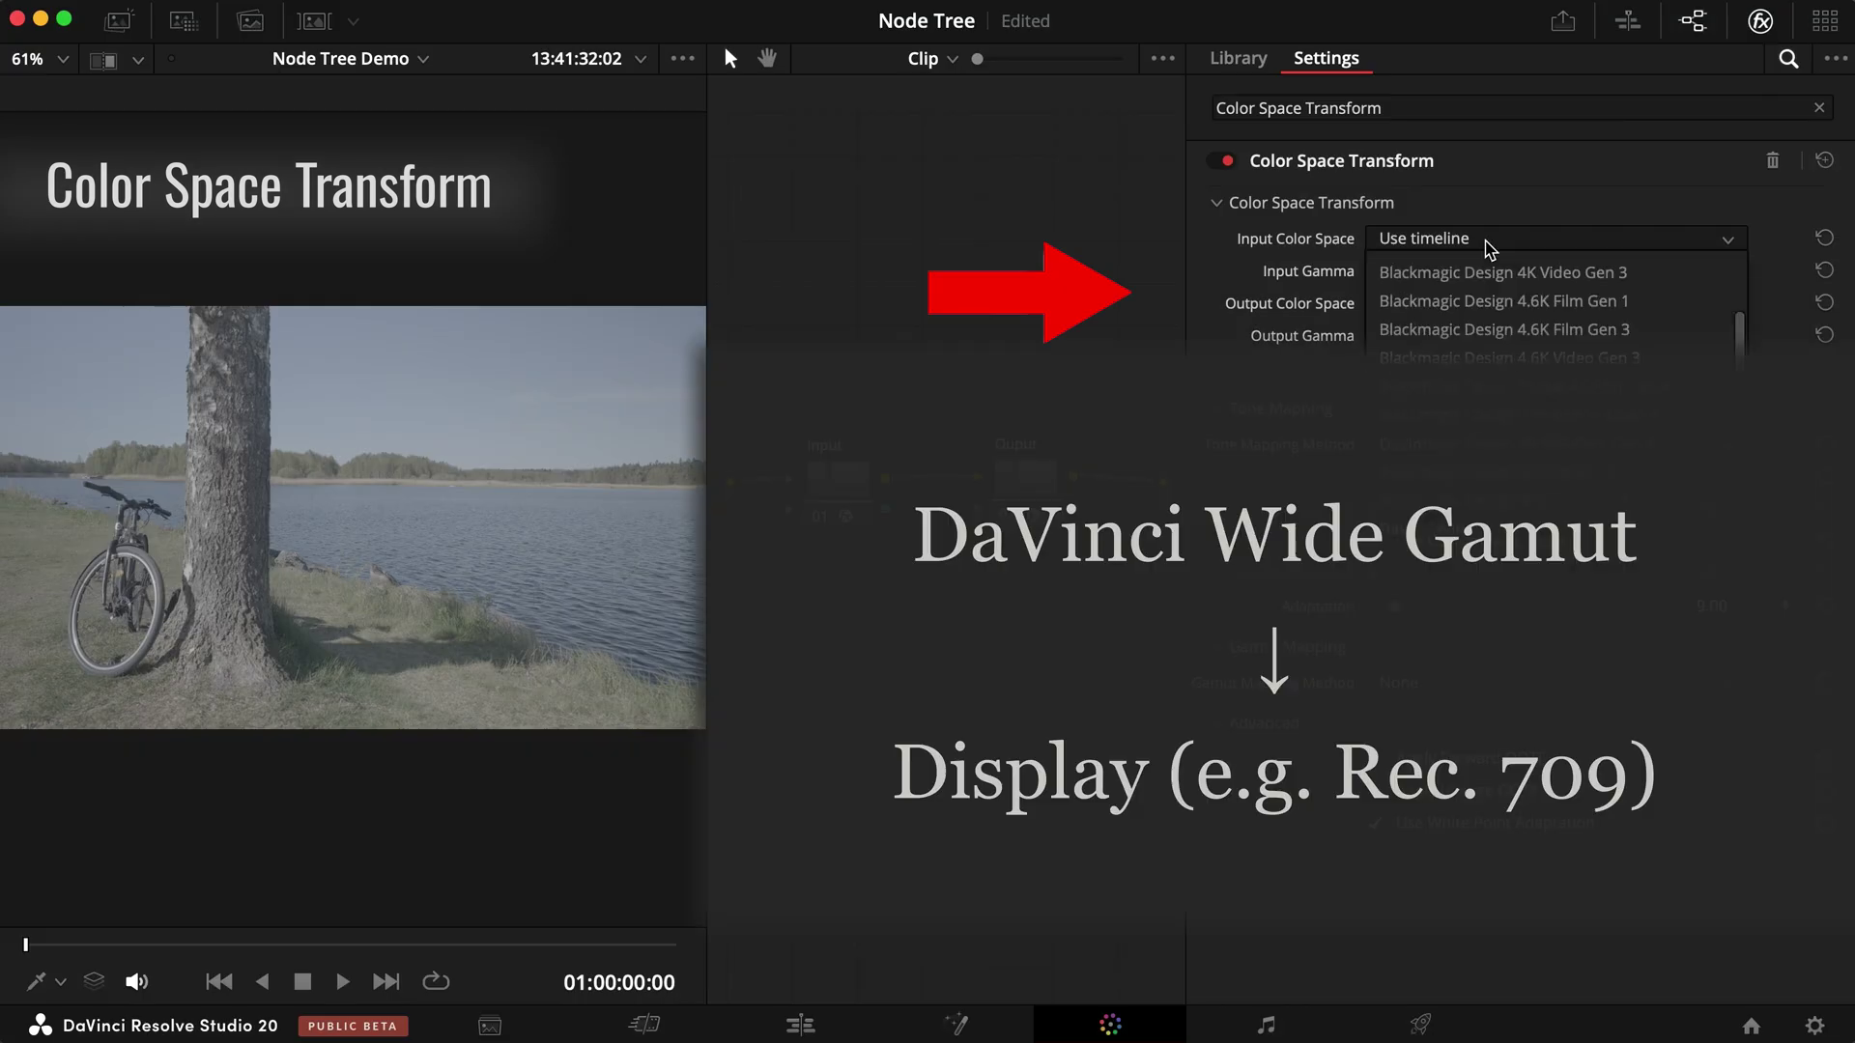
{"action": "key", "text": "Return"}
{"action": "left_click", "coordinate": [1513, 277]}
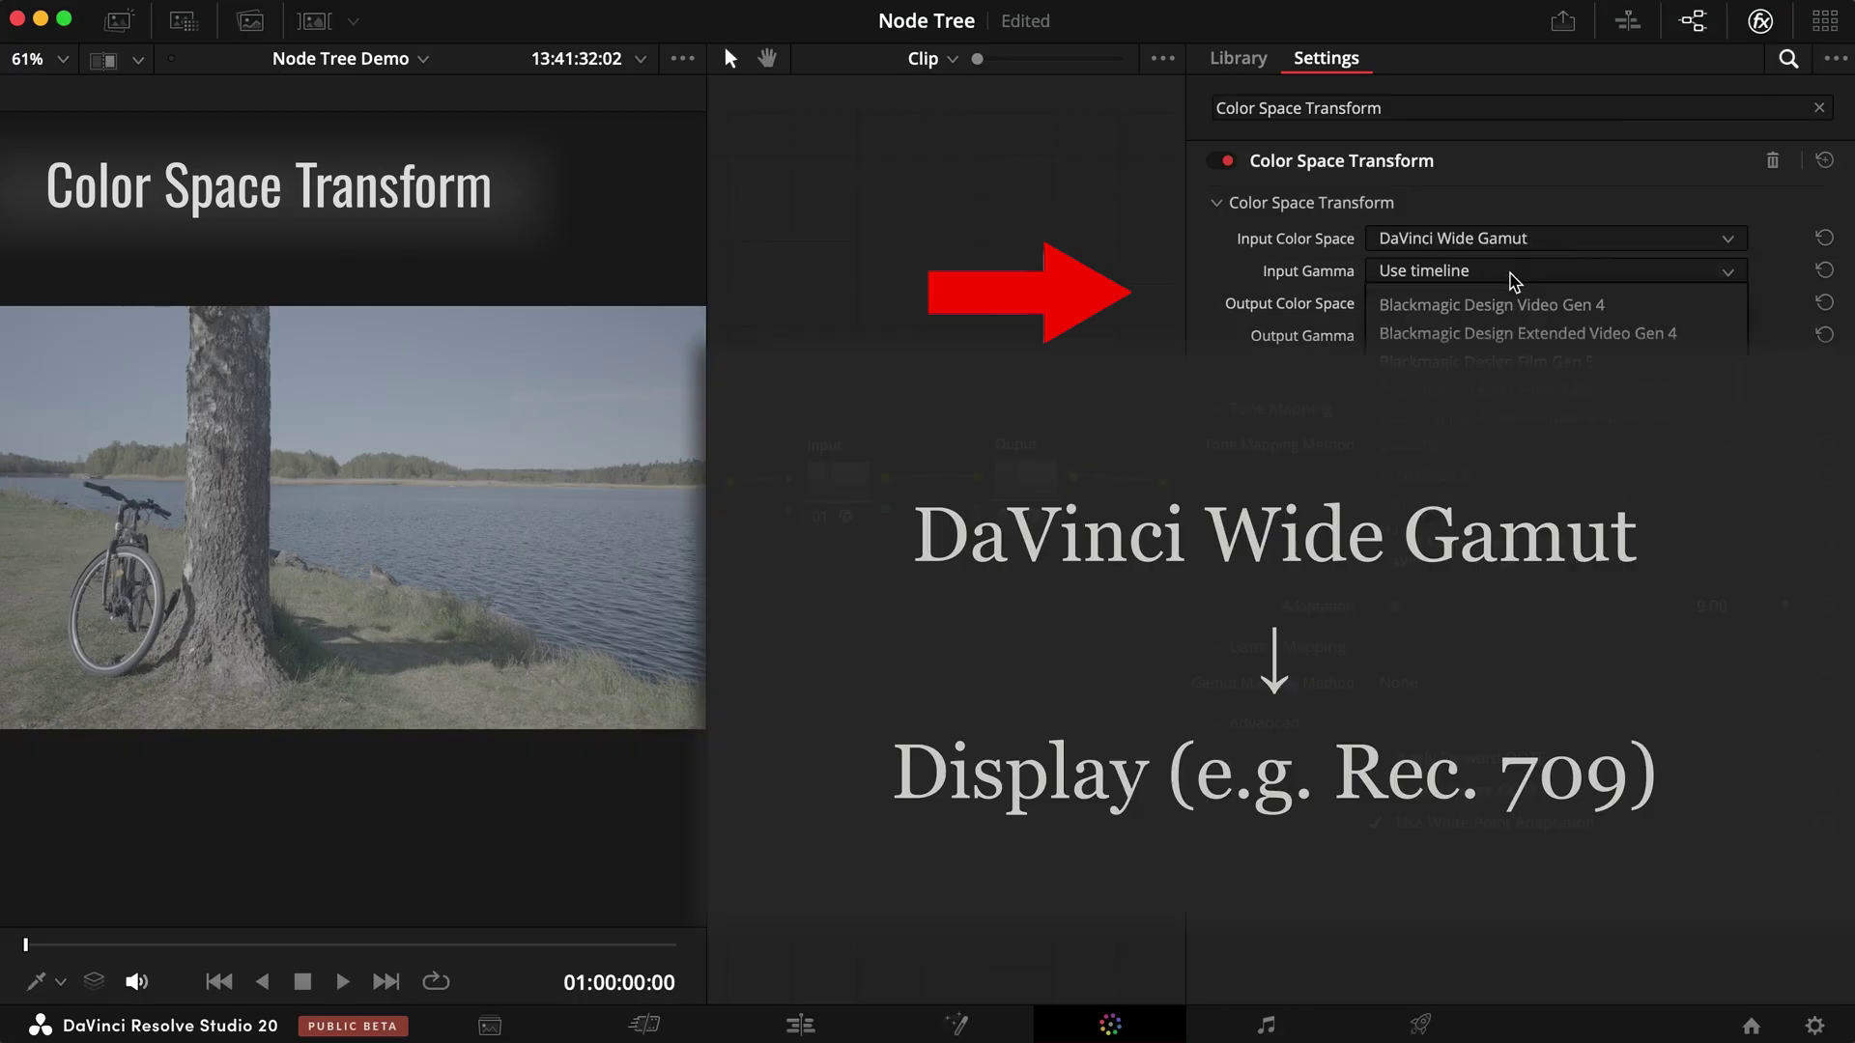
{"action": "left_click", "coordinate": [1514, 281]}
{"action": "left_click", "coordinate": [1497, 303]}
{"action": "left_click", "coordinate": [1495, 343]}
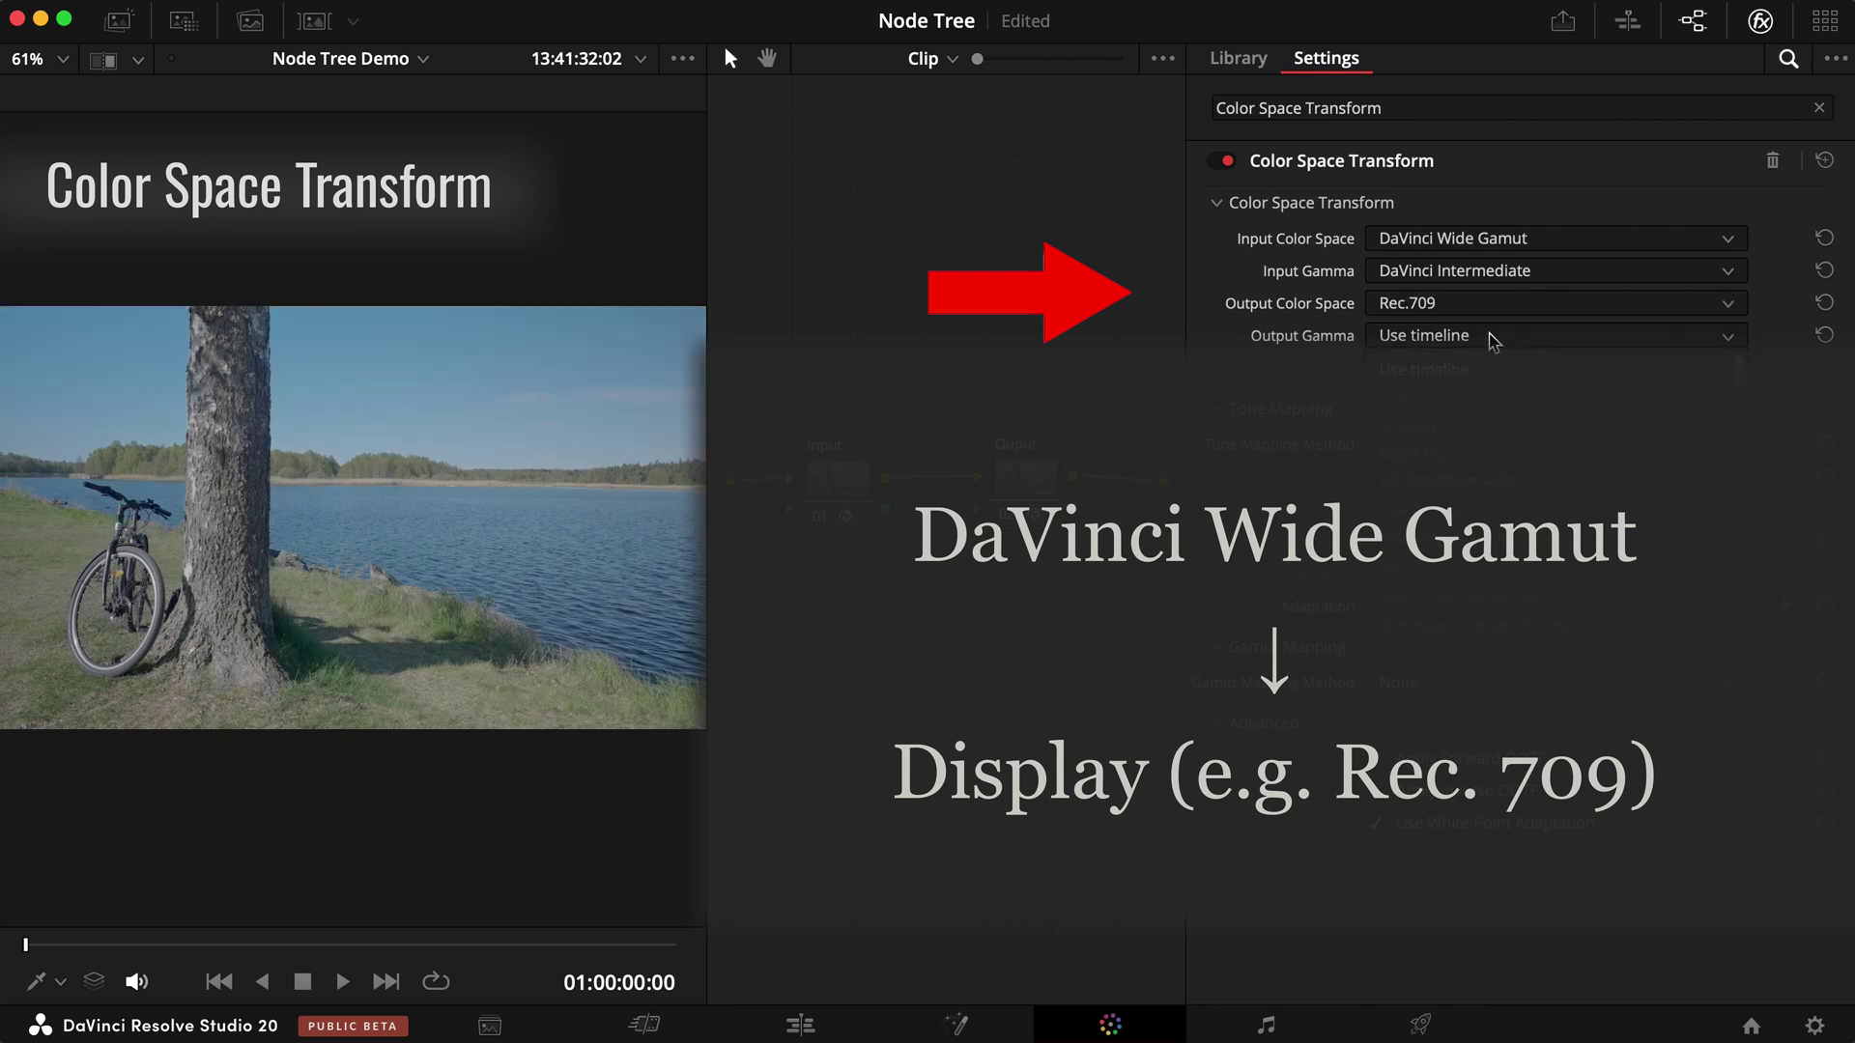
{"action": "key", "text": "Down"}
{"action": "key", "text": "Return"}
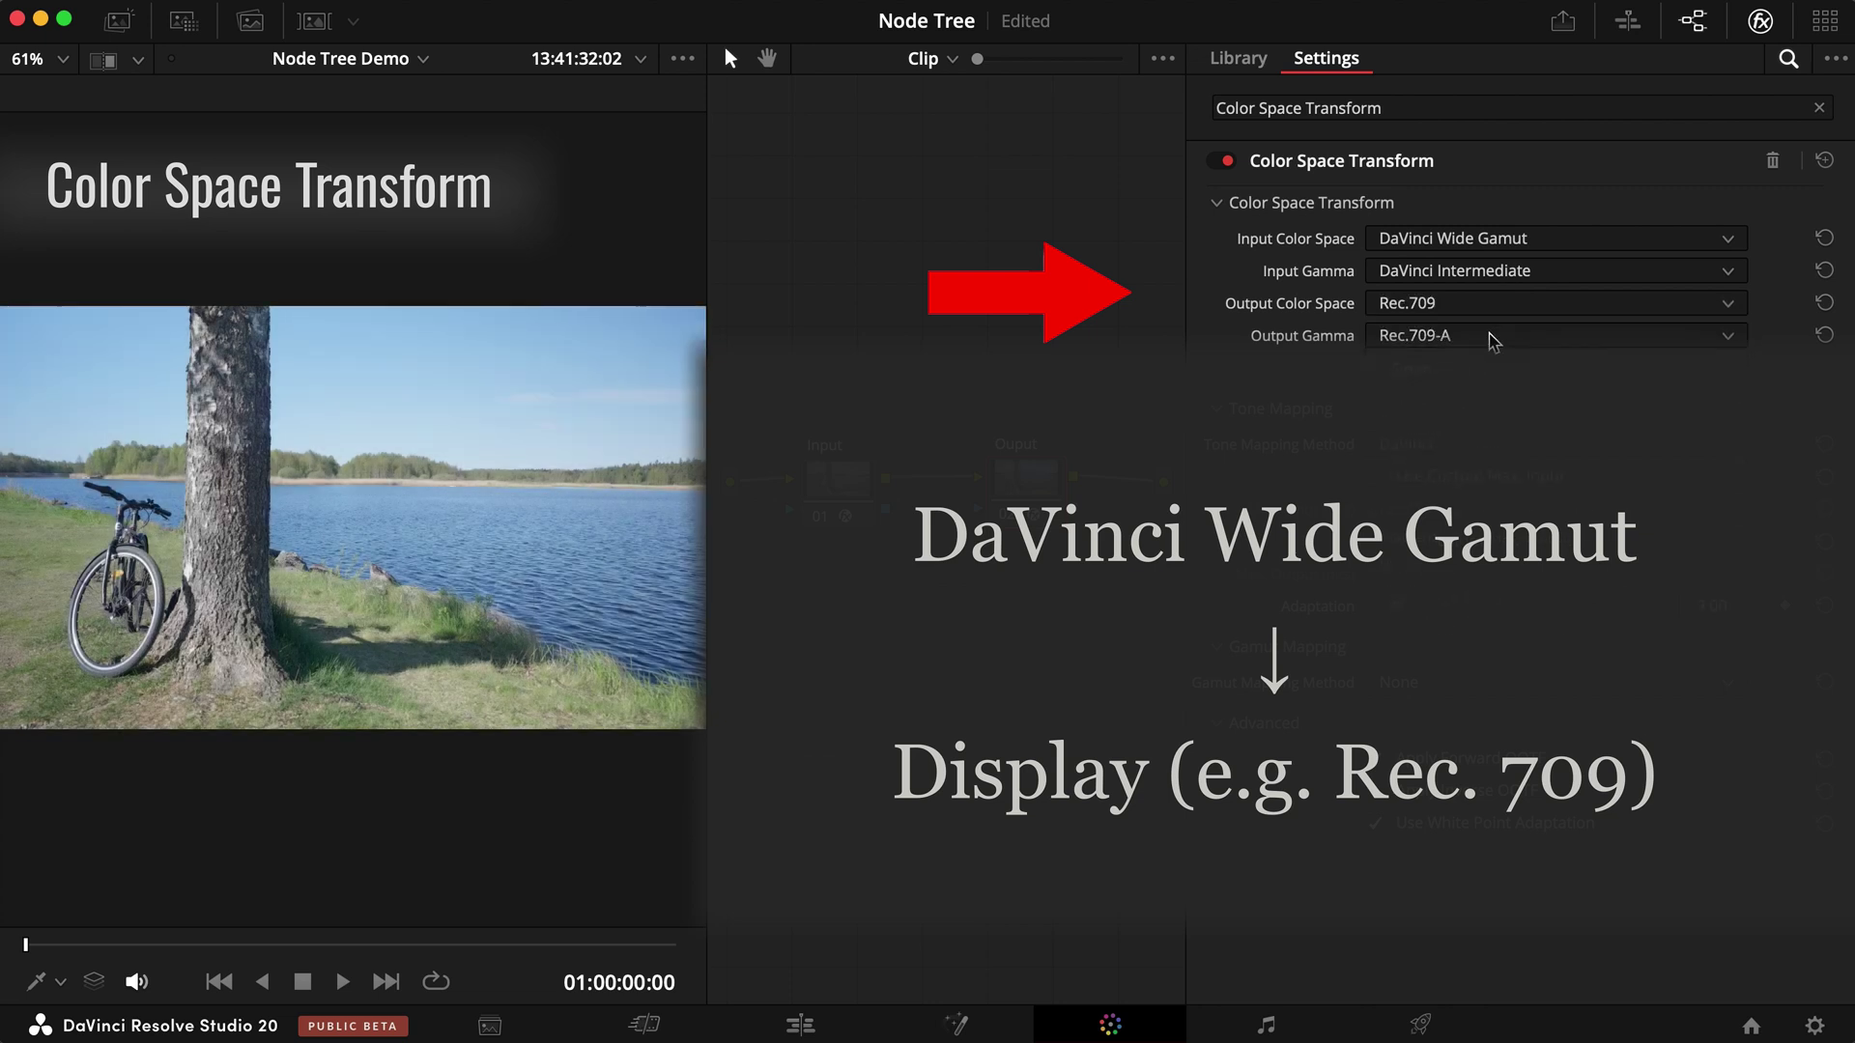
- Keep DaVinci as the second node's tone mapping method and set its gamut mapping method to Saturation Compression
{"action": "left_click", "coordinate": [1602, 445]}
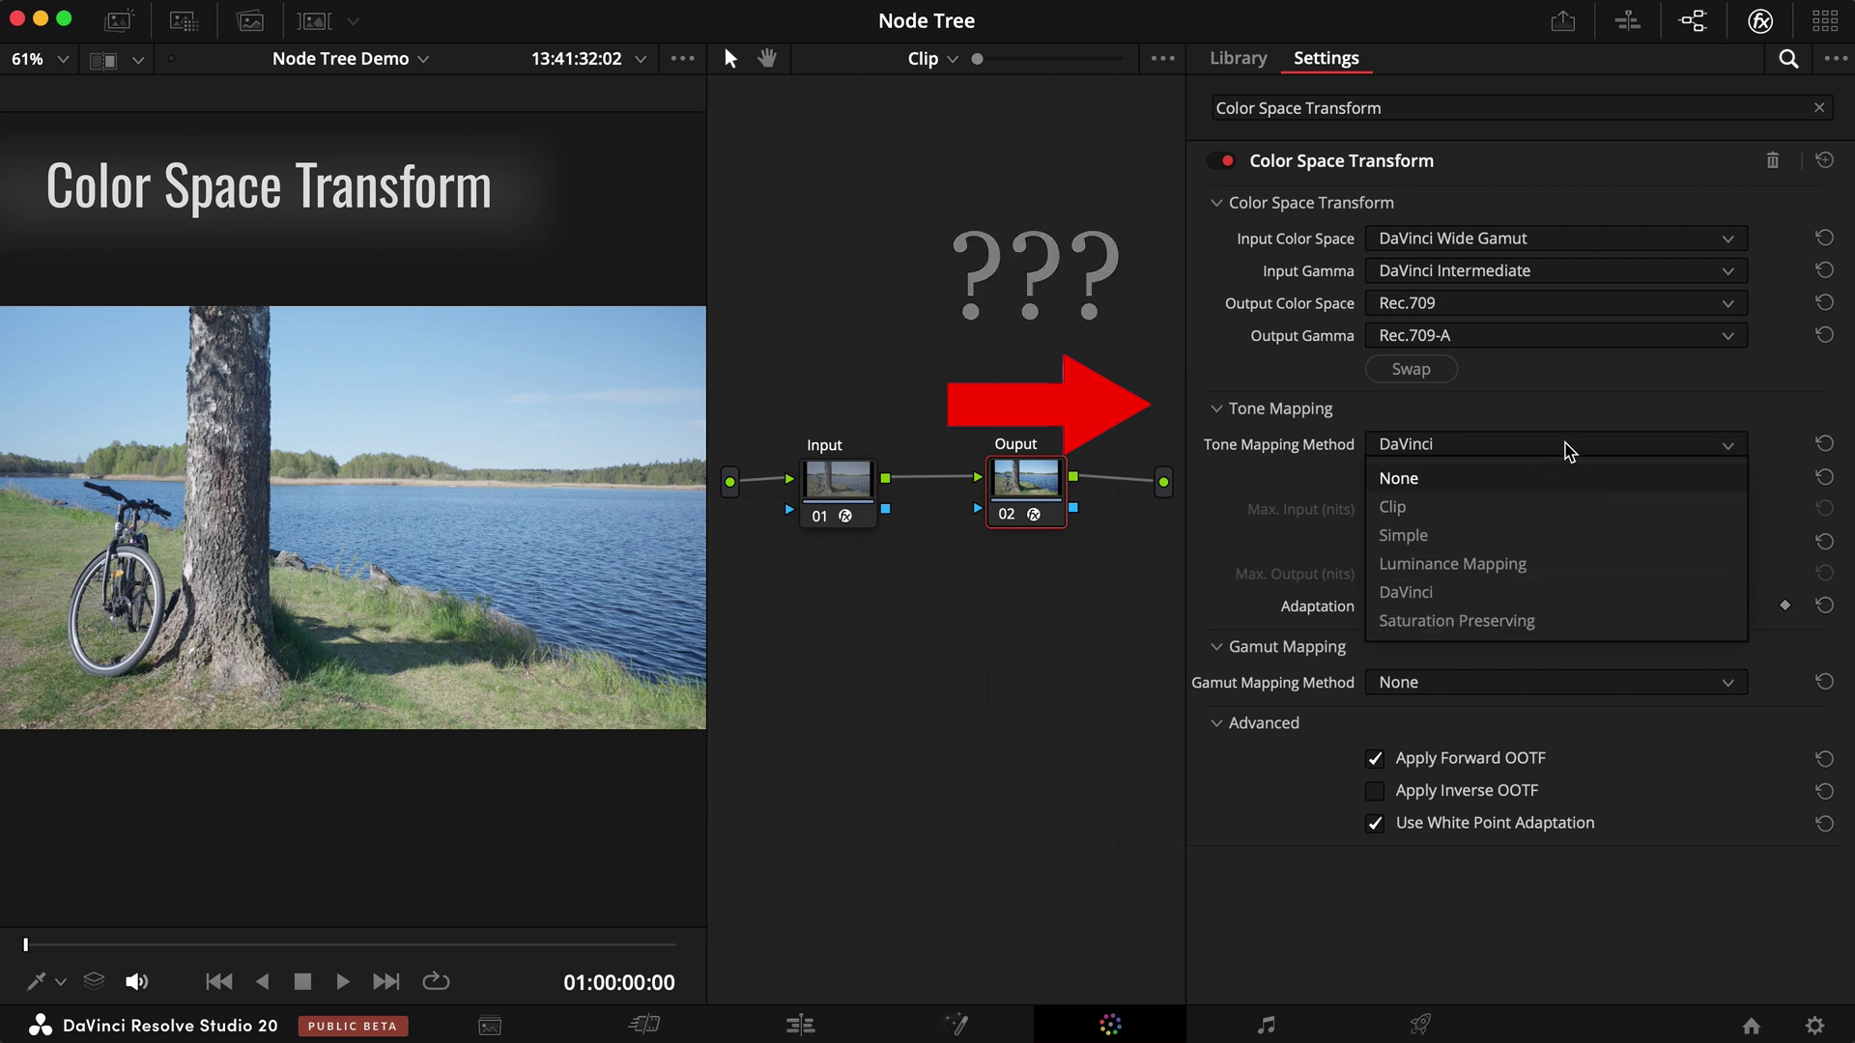
{"action": "left_click", "coordinate": [1681, 445]}
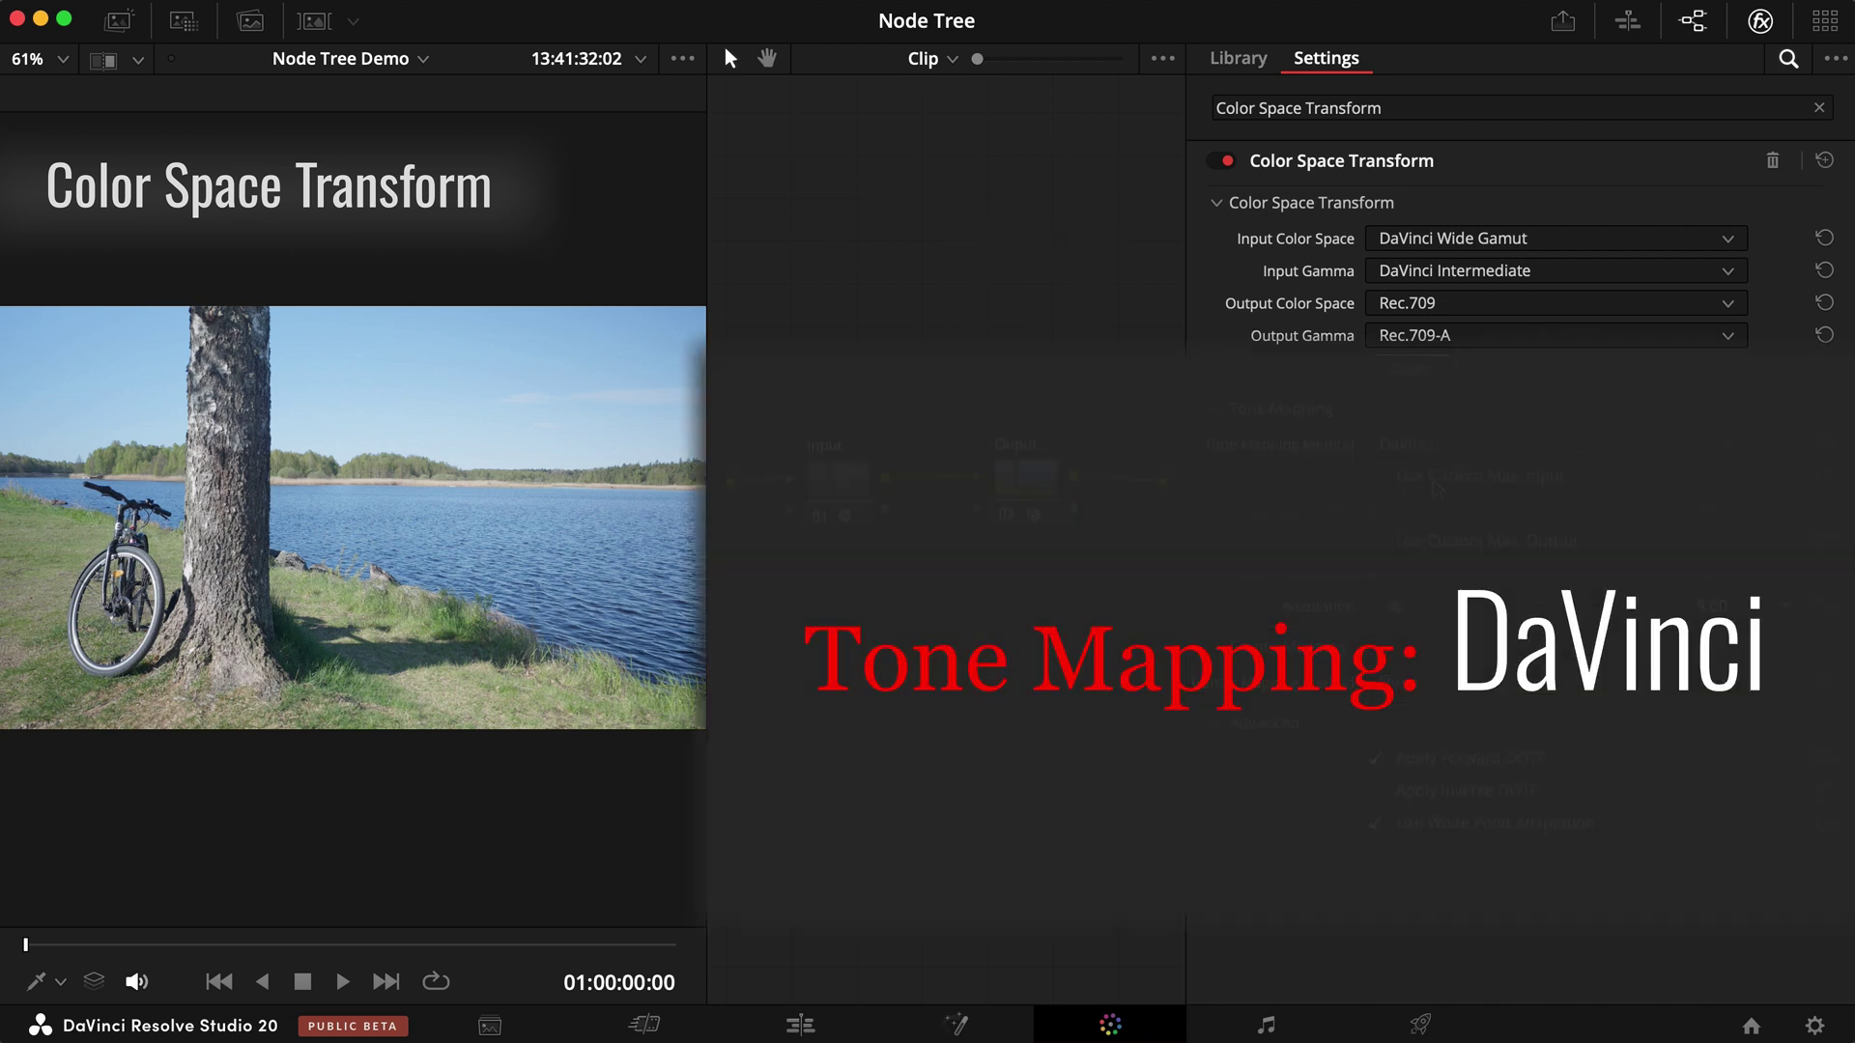
{"action": "left_click", "coordinate": [1434, 483]}
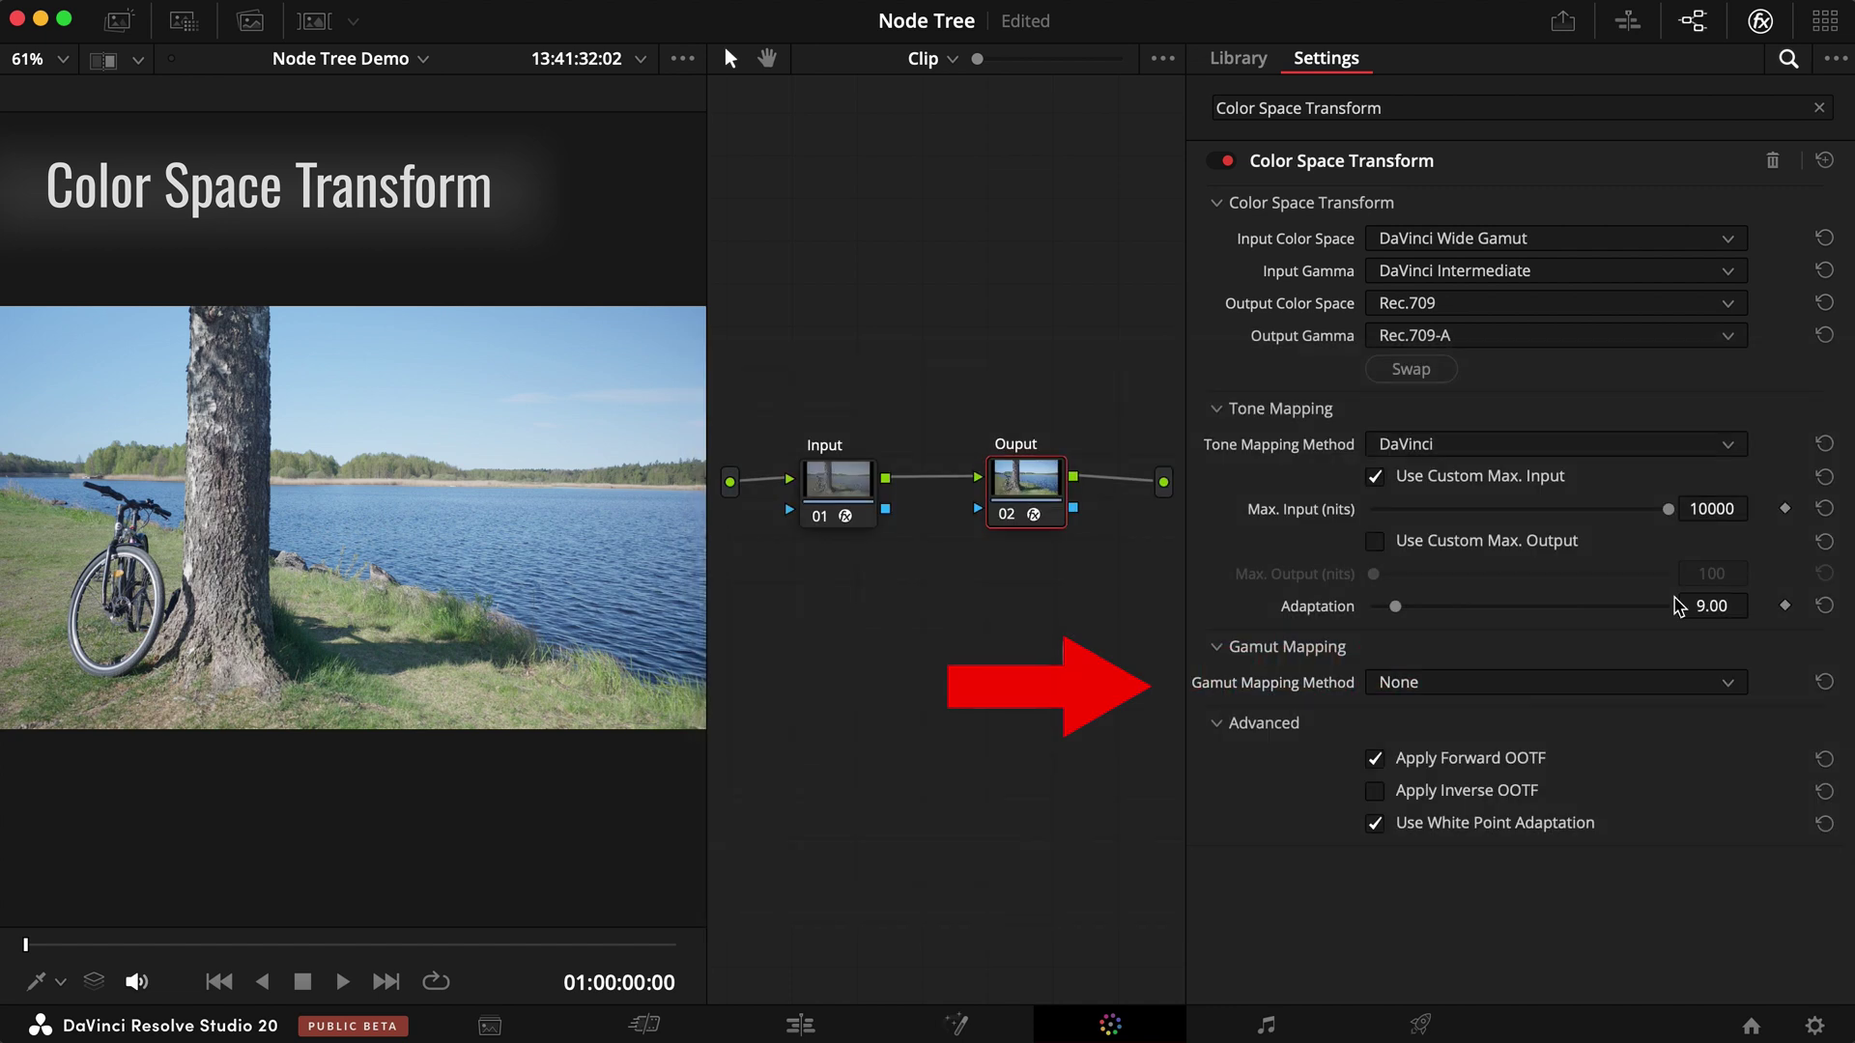
{"action": "left_click", "coordinate": [1546, 684]}
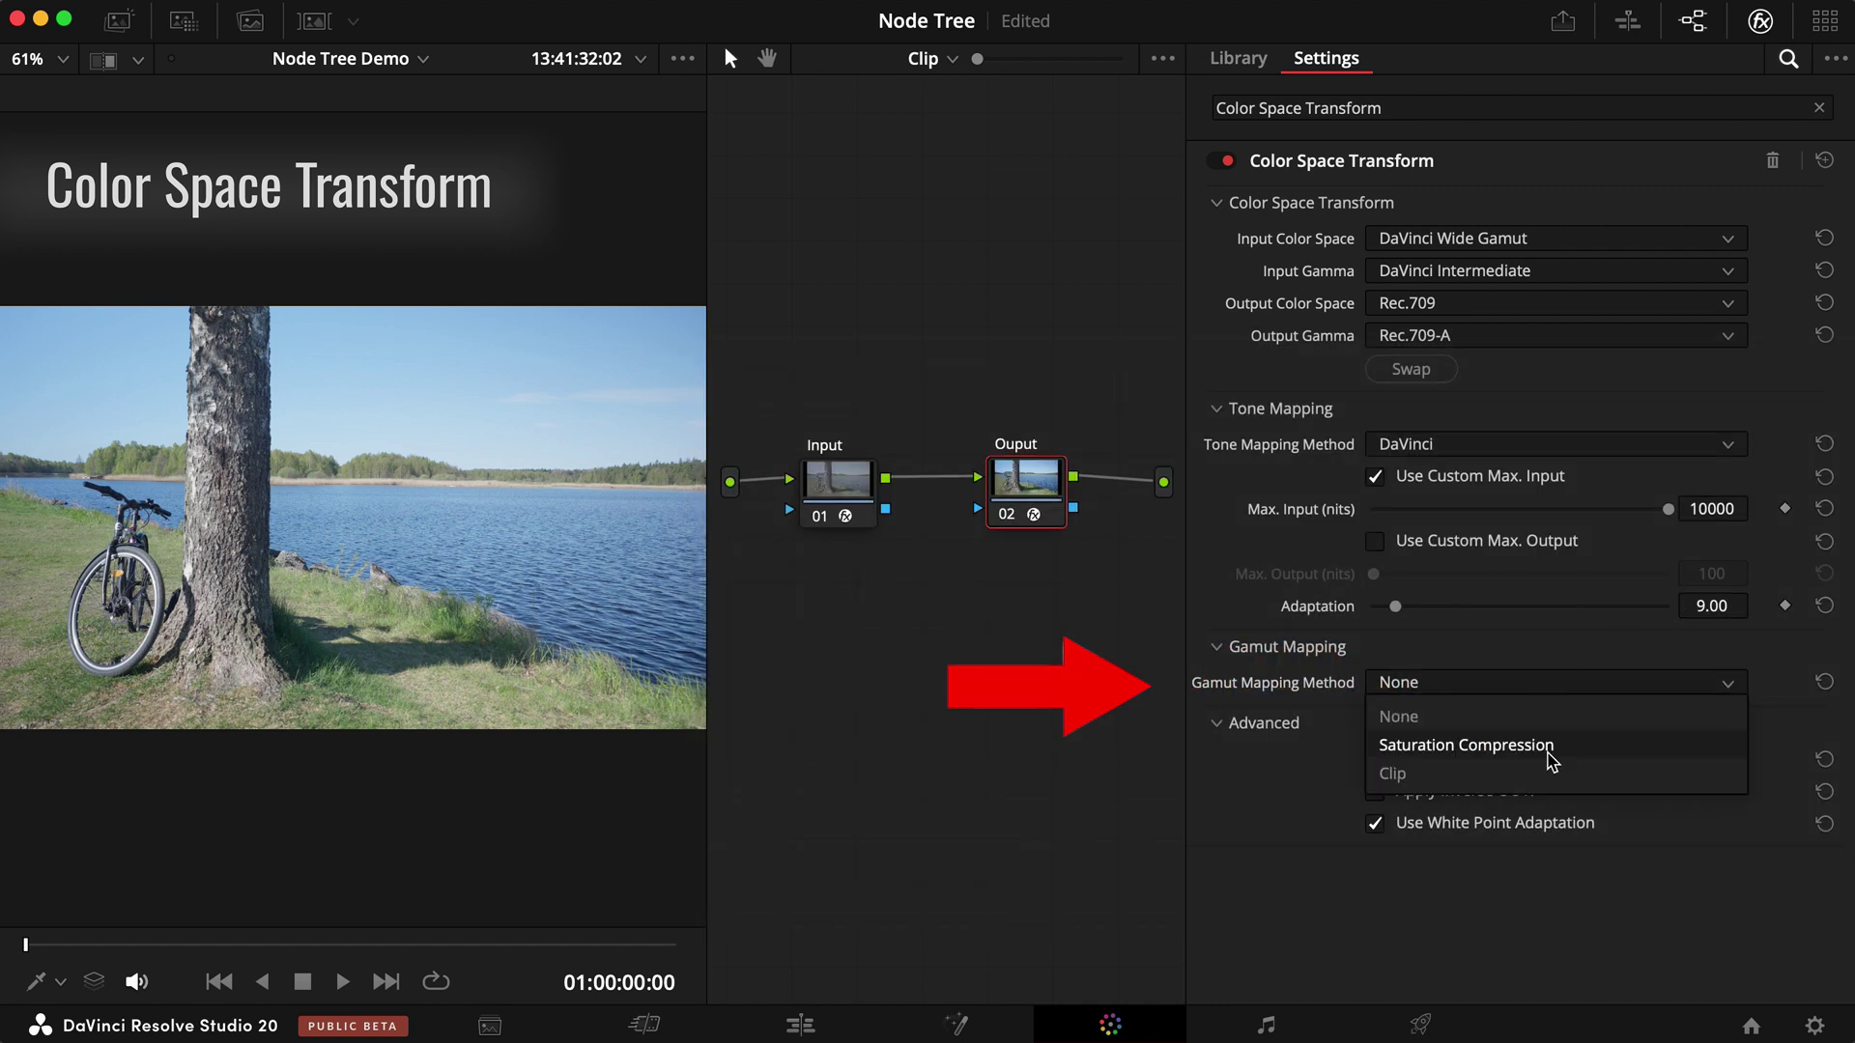
{"action": "left_click", "coordinate": [1551, 761]}
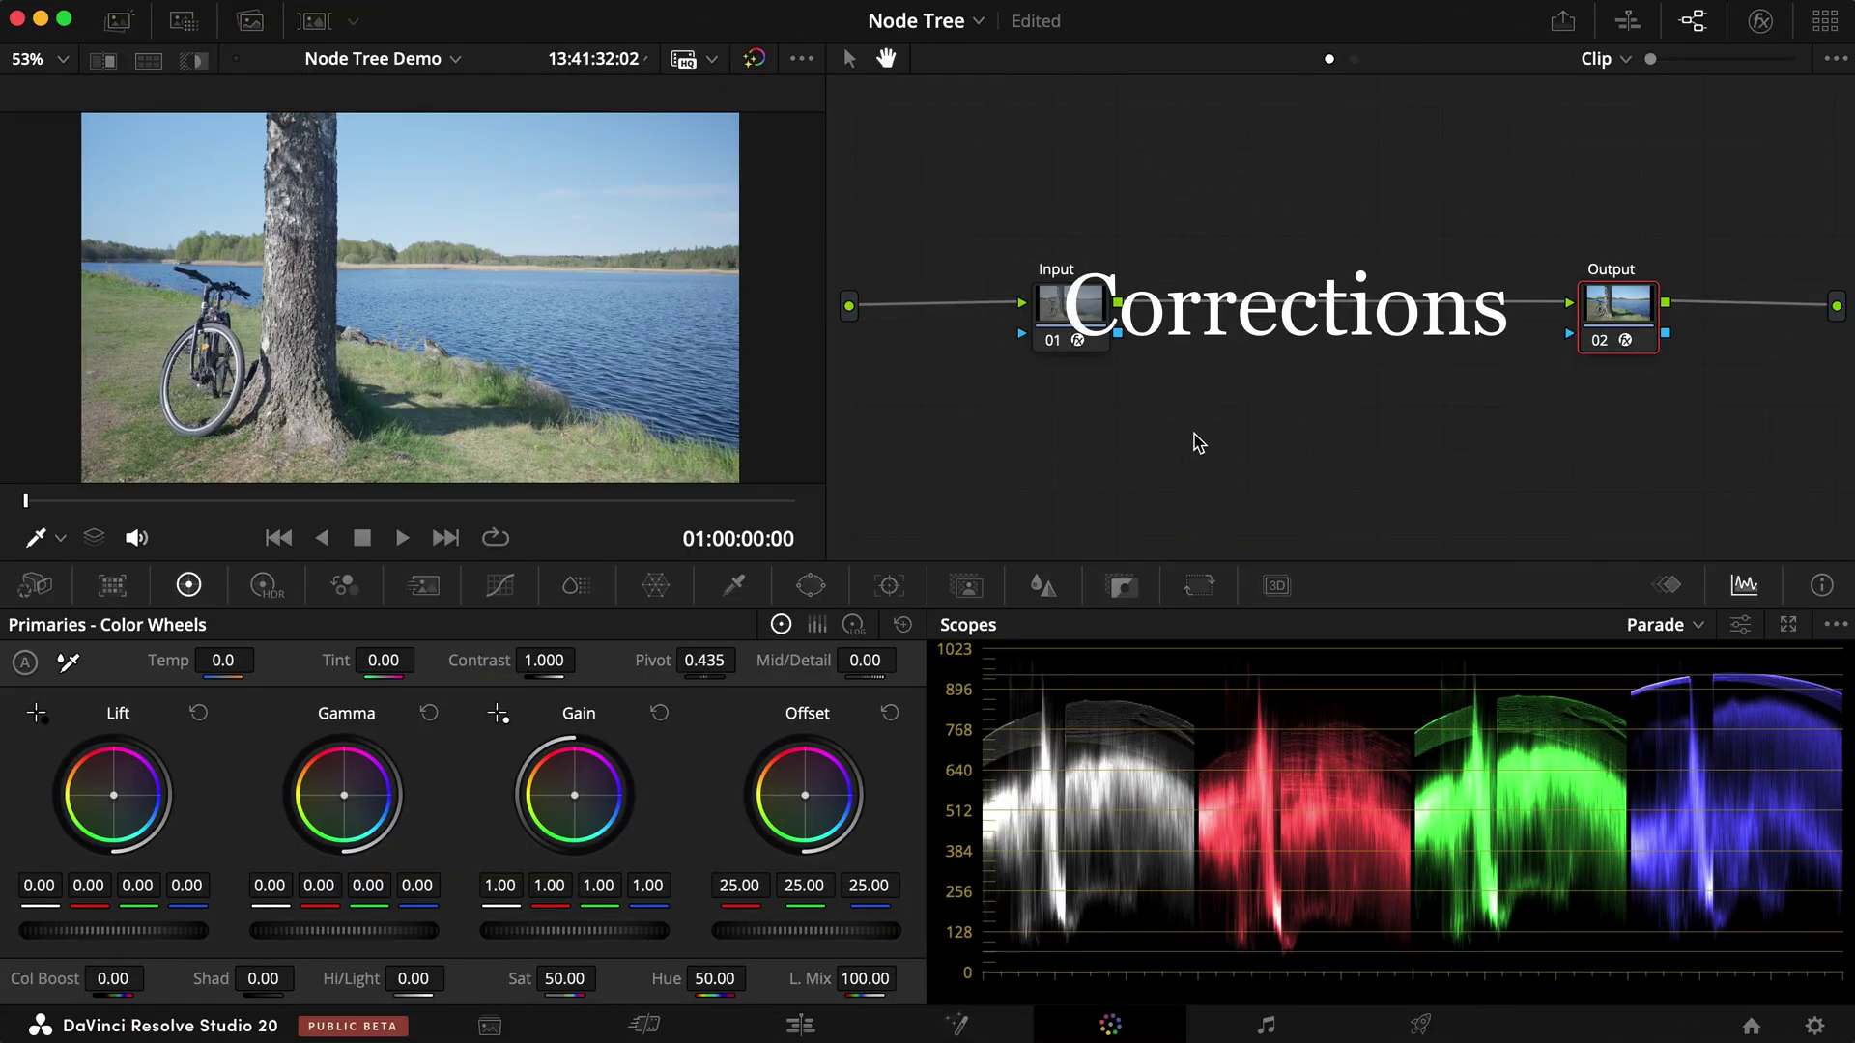
- Move the Input node closer to the source to make room, and add a serial node labelled "NR" after it
{"action": "left_click_drag", "start_coordinate": [1078, 331], "coordinate": [981, 332]}
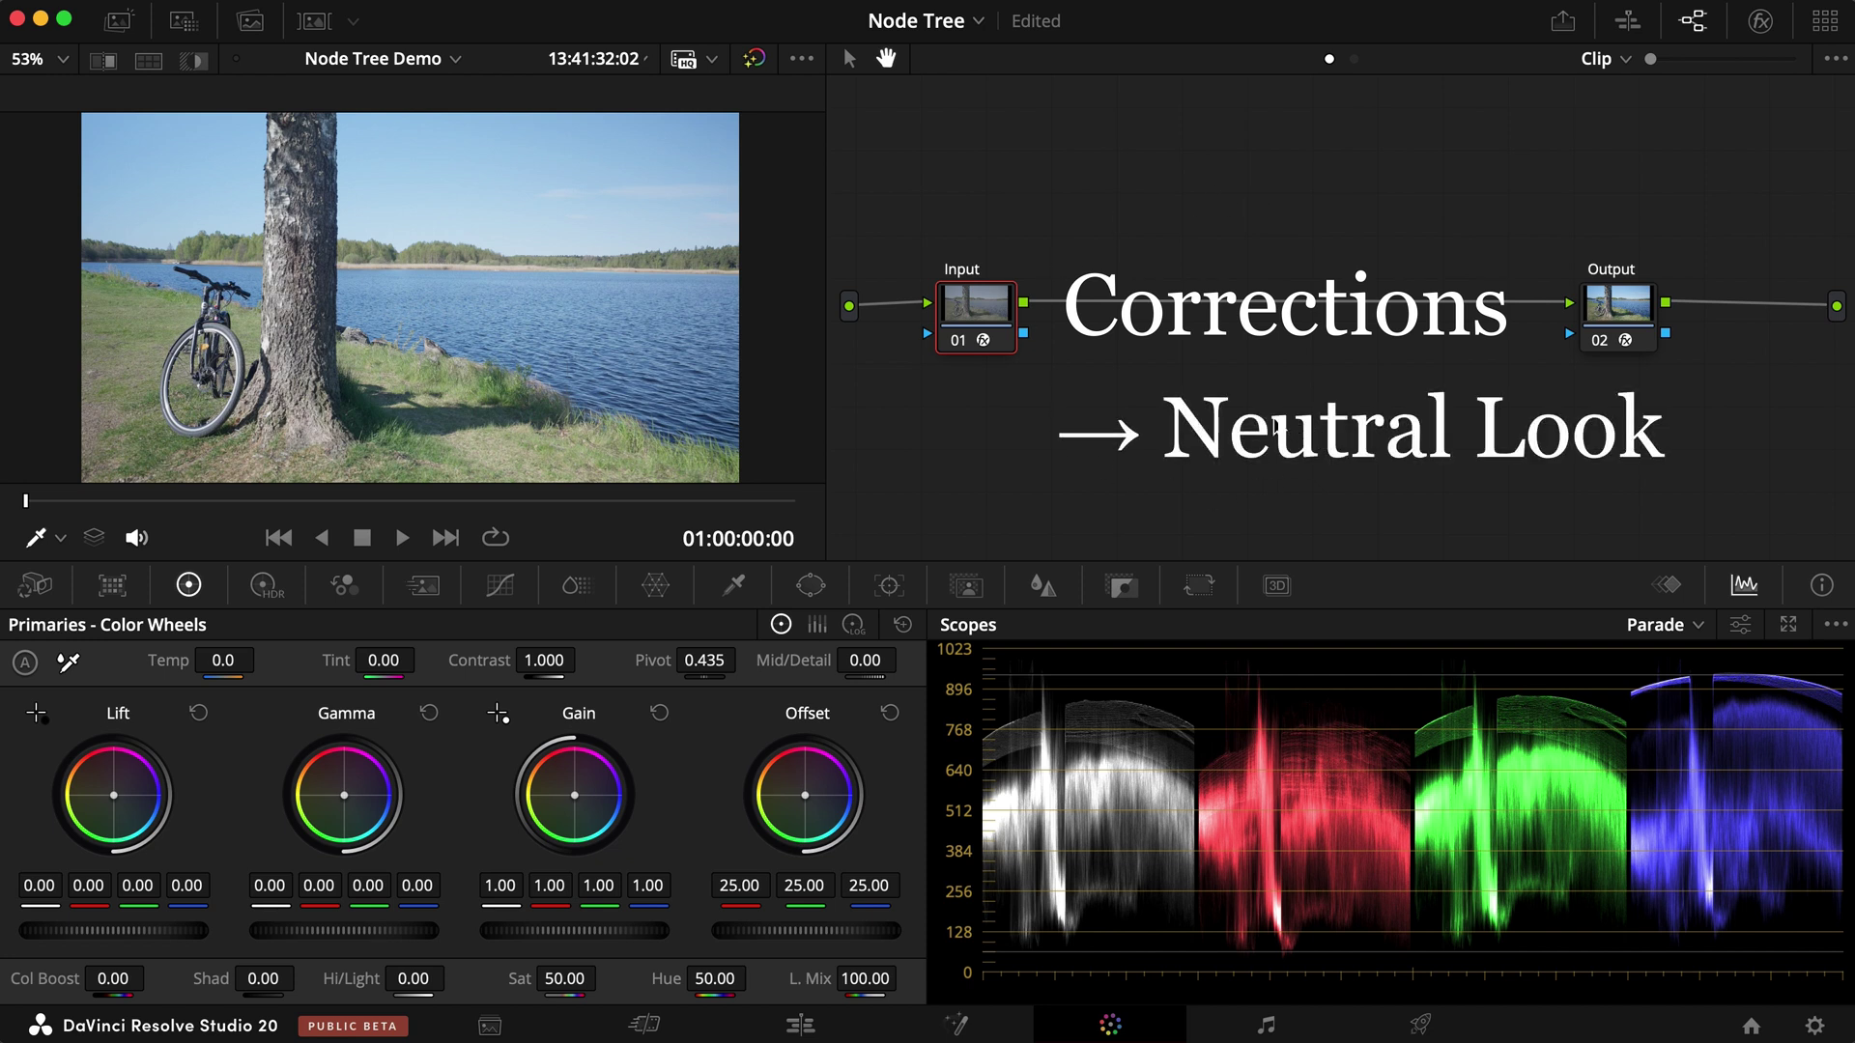
{"action": "key", "text": "alt+s"}
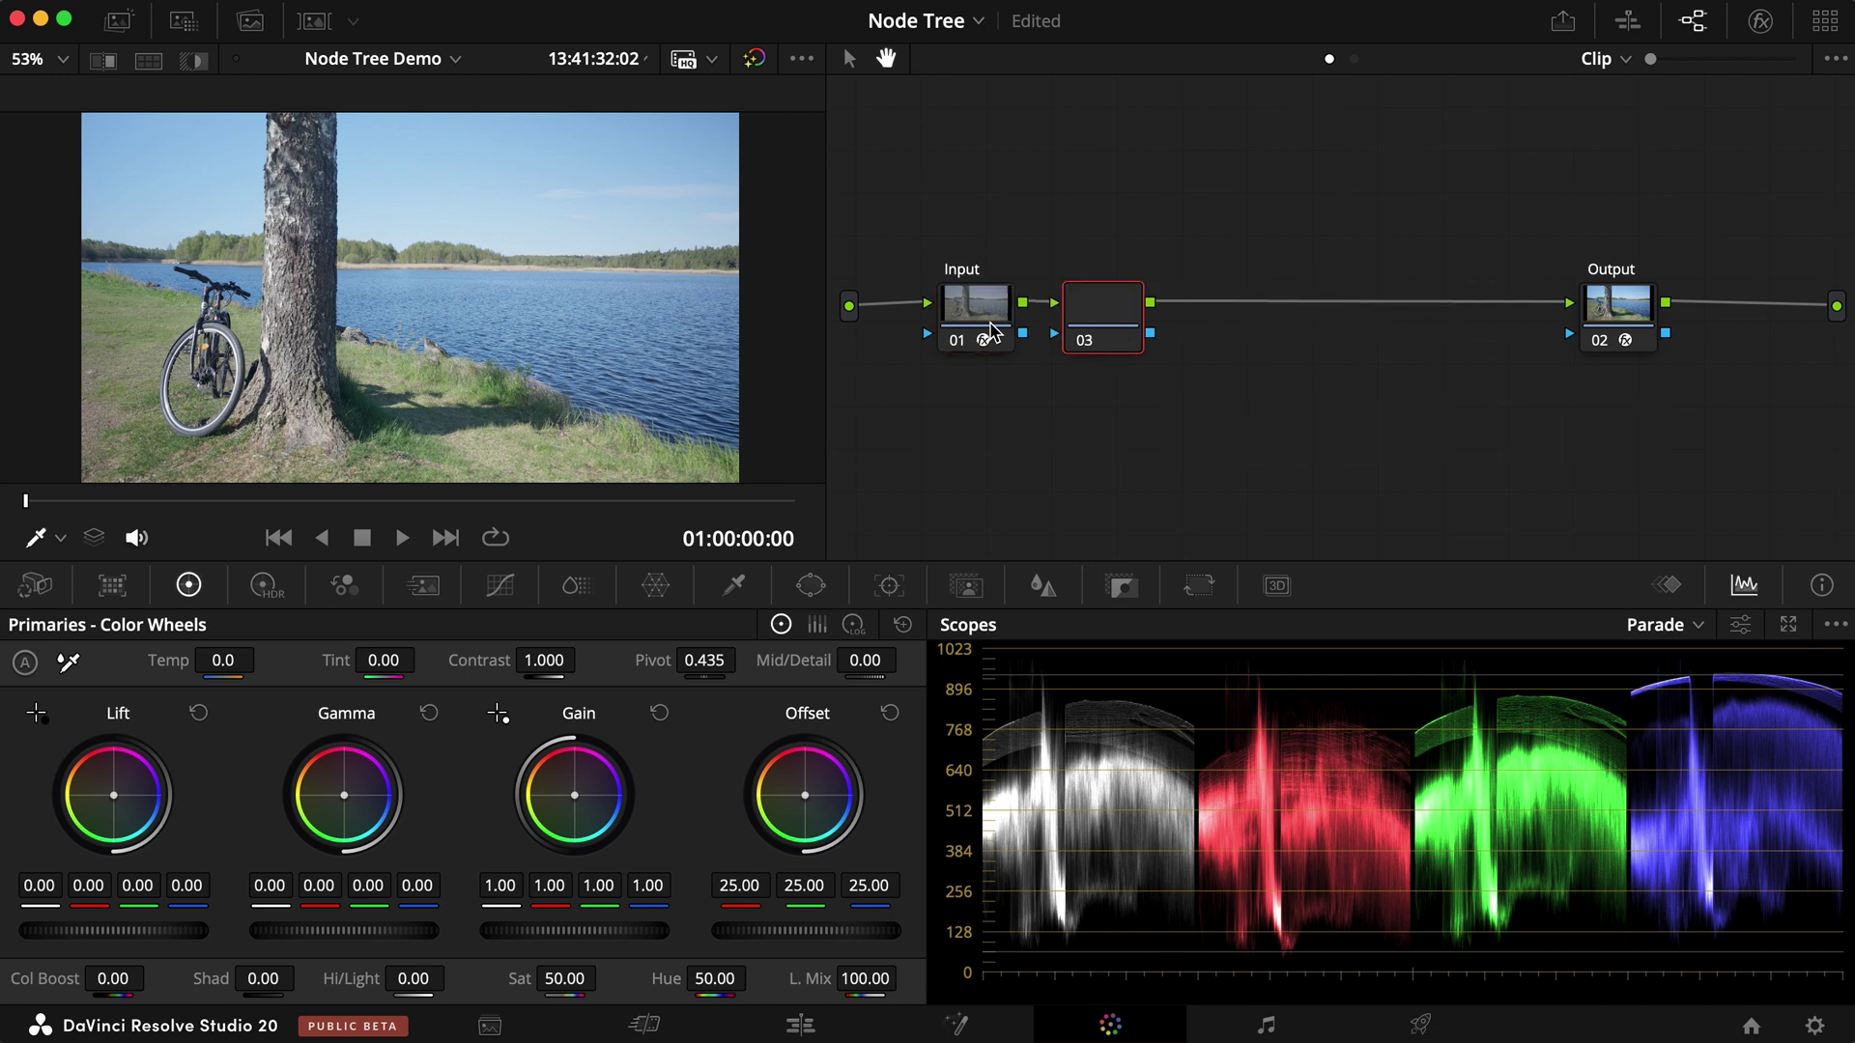
{"action": "right_click", "coordinate": [1104, 329]}
{"action": "left_click", "coordinate": [1164, 387]}
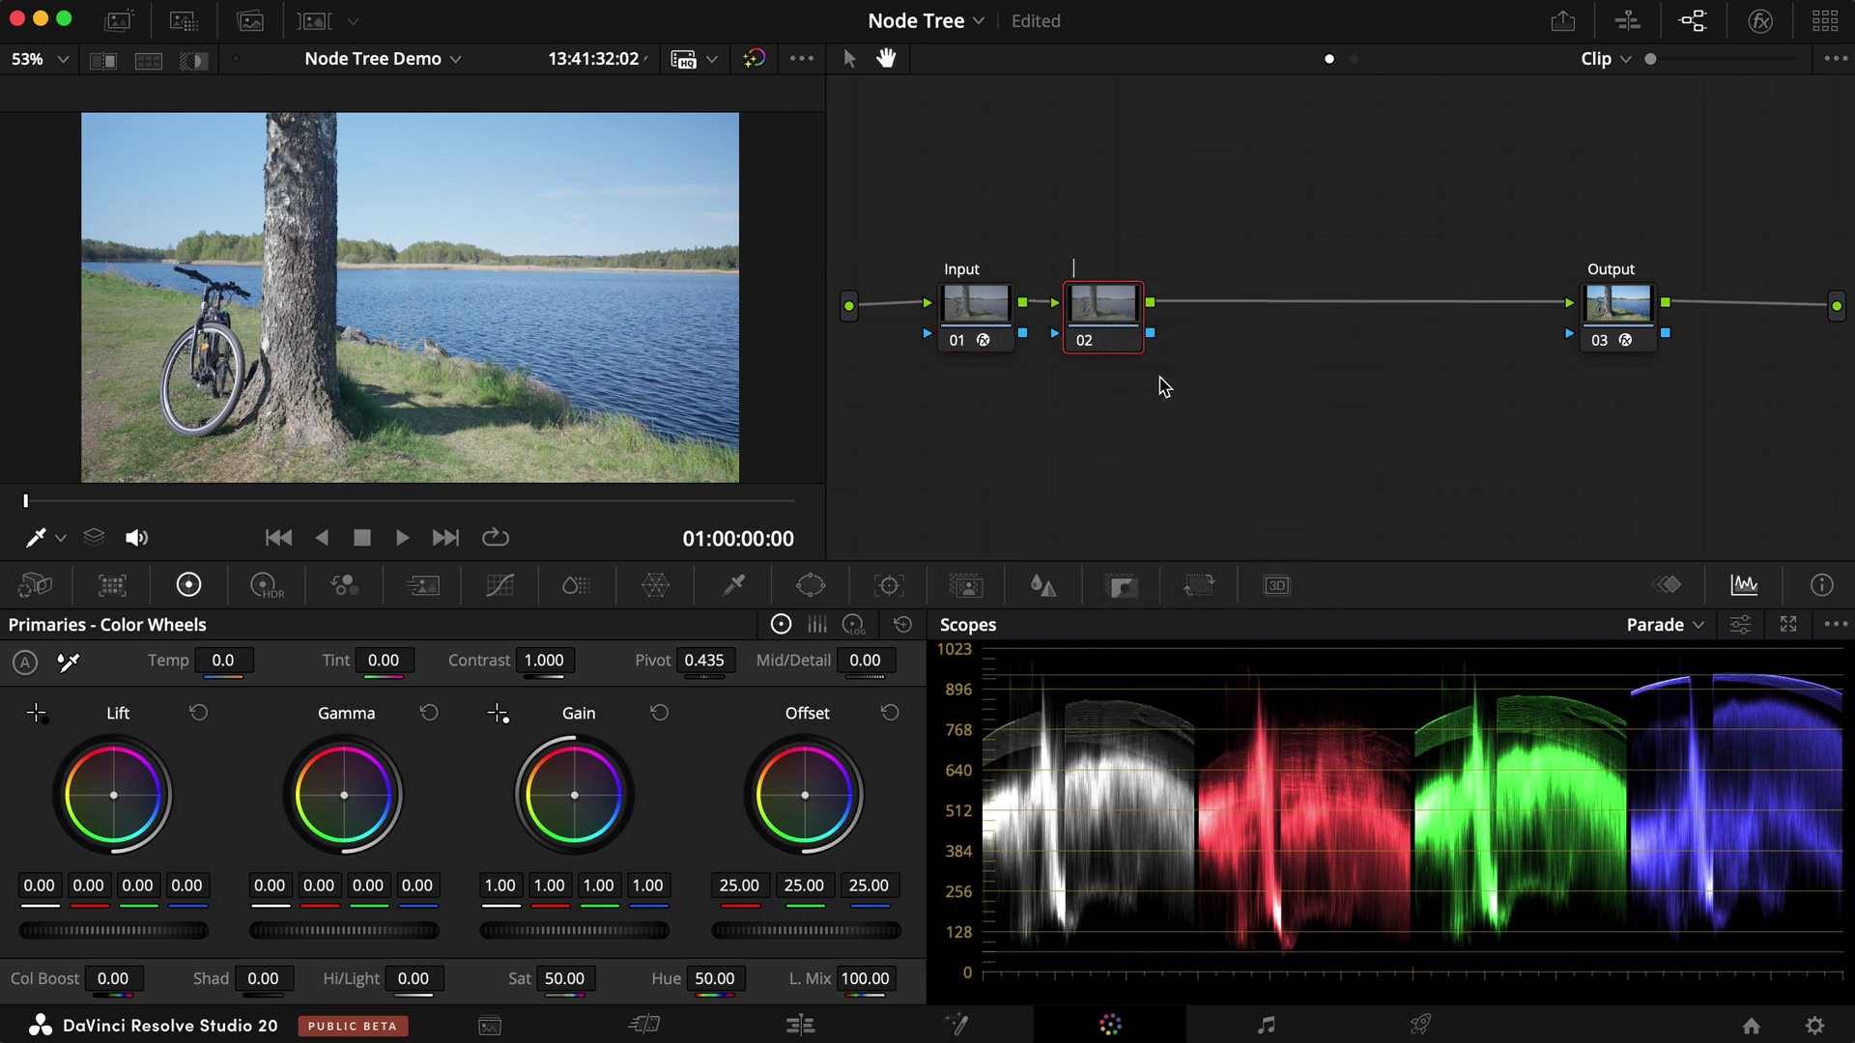
{"action": "type", "text": "NR"}
- Add a serial node labelled "Exposure" after NR and show the custom curves, followed by the HDR color wheels, for it
{"action": "key", "text": "alt+s"}
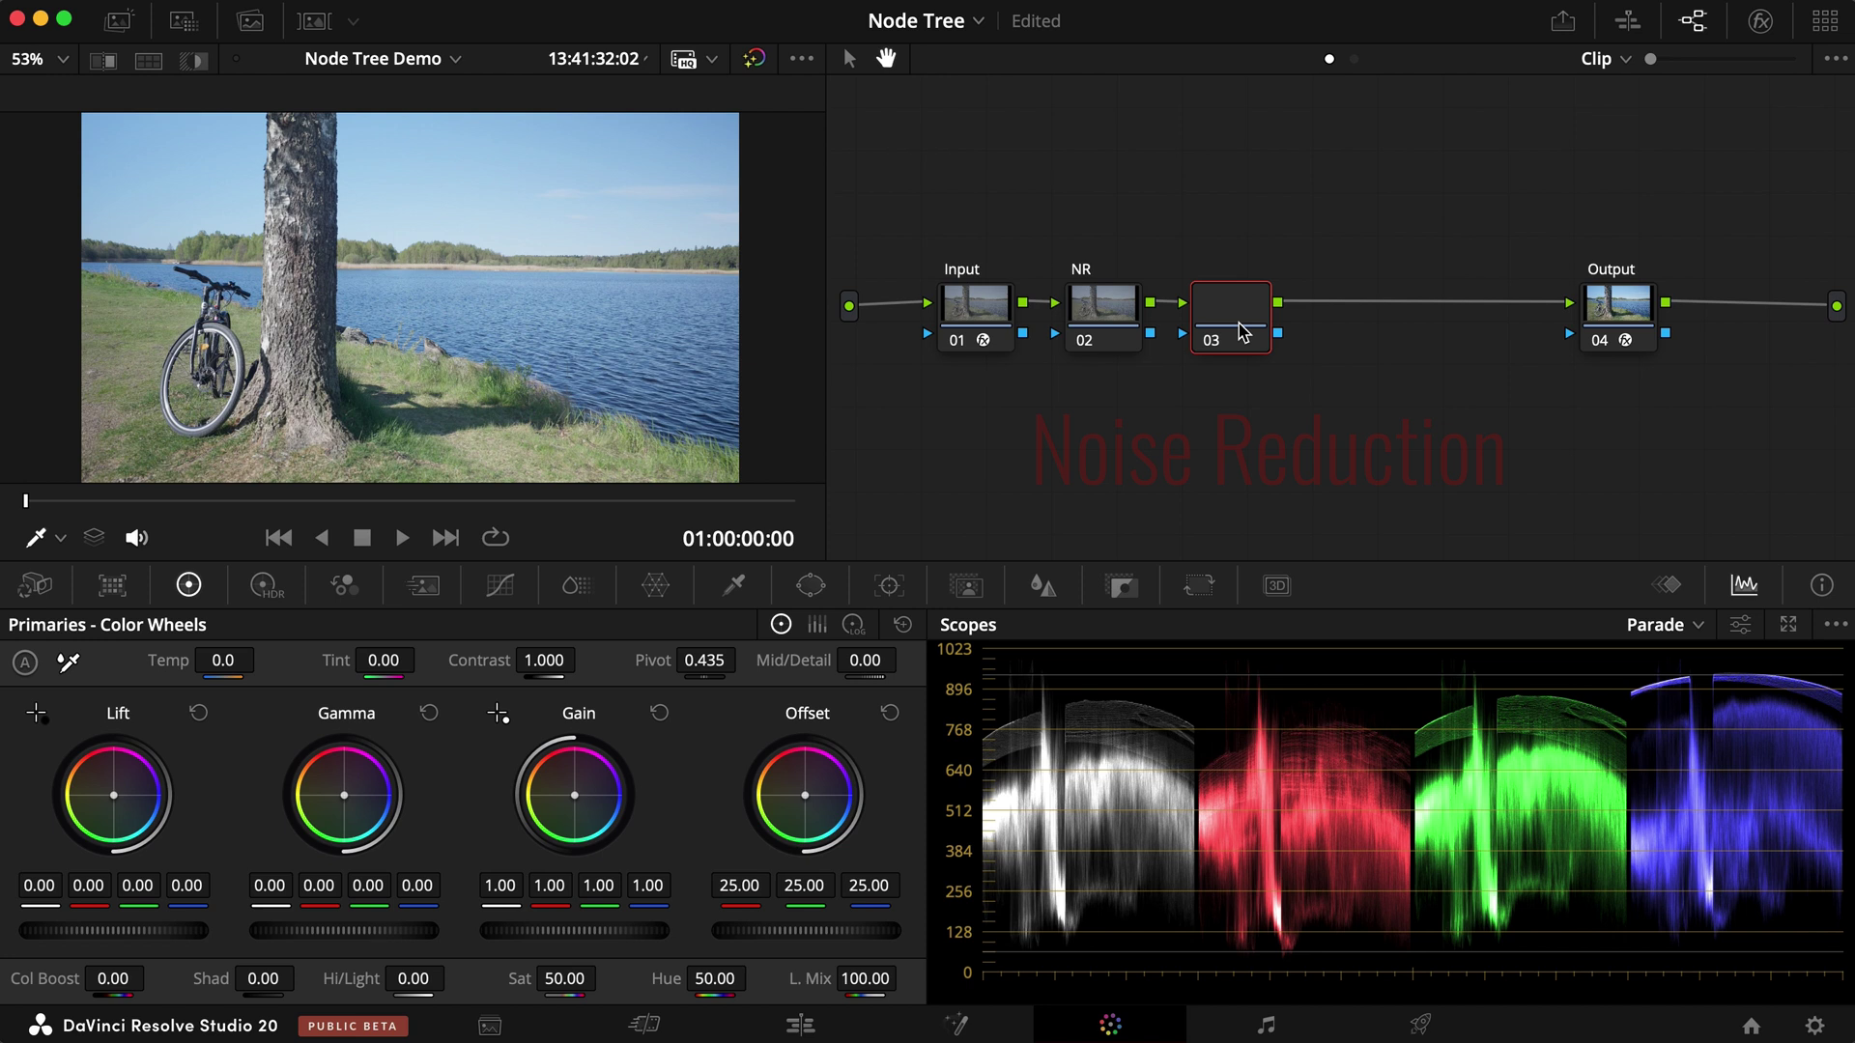
{"action": "right_click", "coordinate": [1257, 326]}
{"action": "left_click", "coordinate": [1314, 376]}
{"action": "type", "text": "Exposure"}
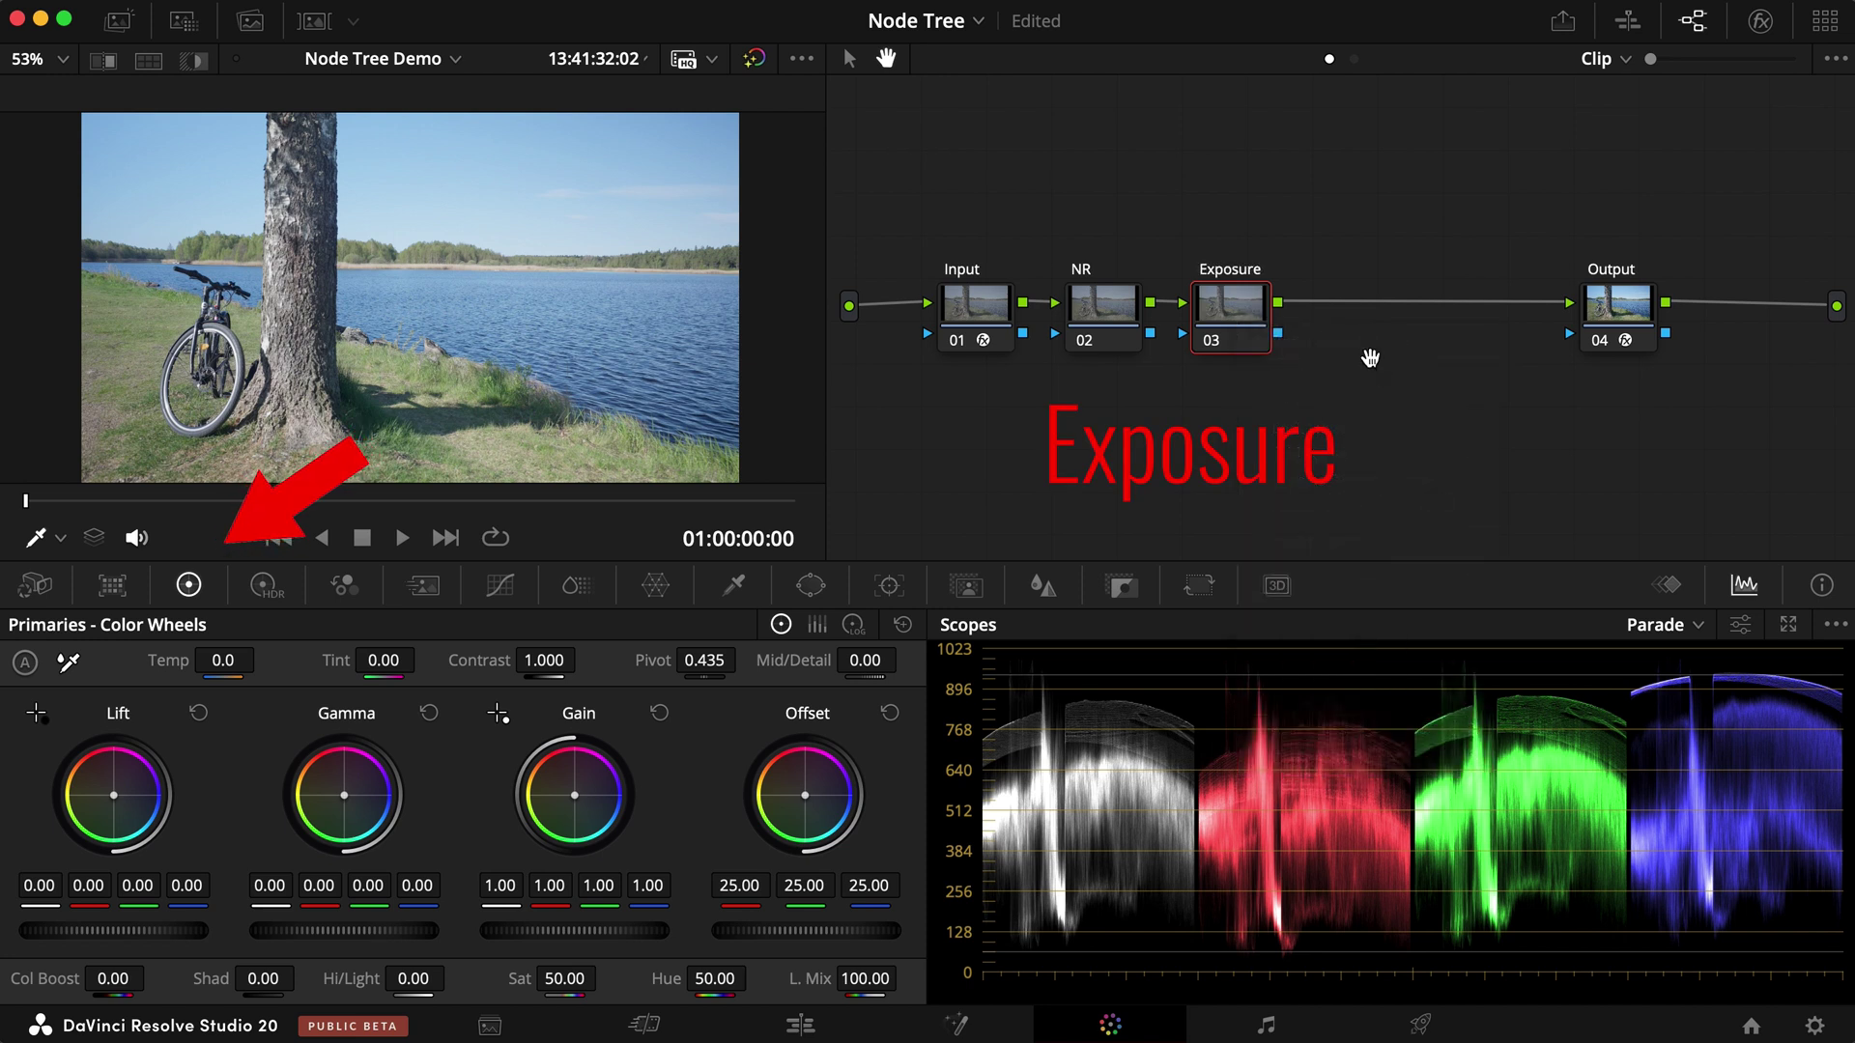
{"action": "left_click", "coordinate": [500, 586]}
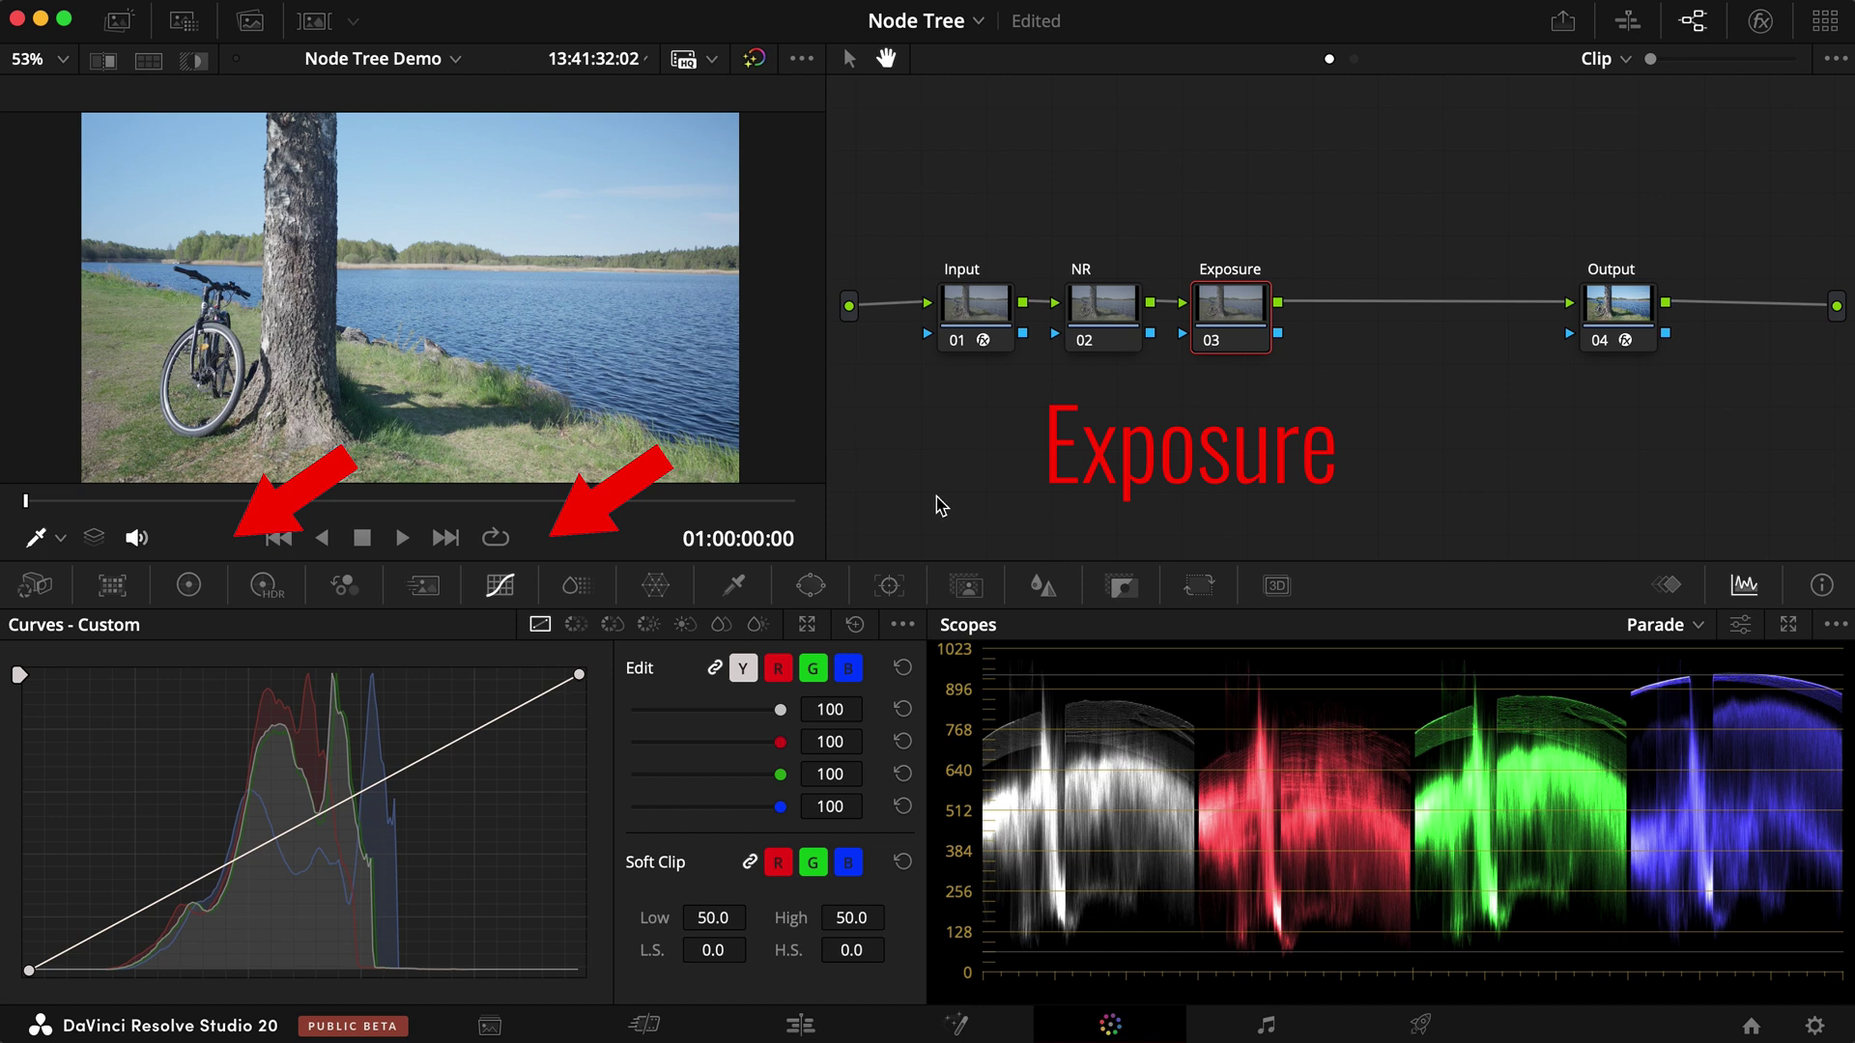
{"action": "left_click", "coordinate": [266, 585]}
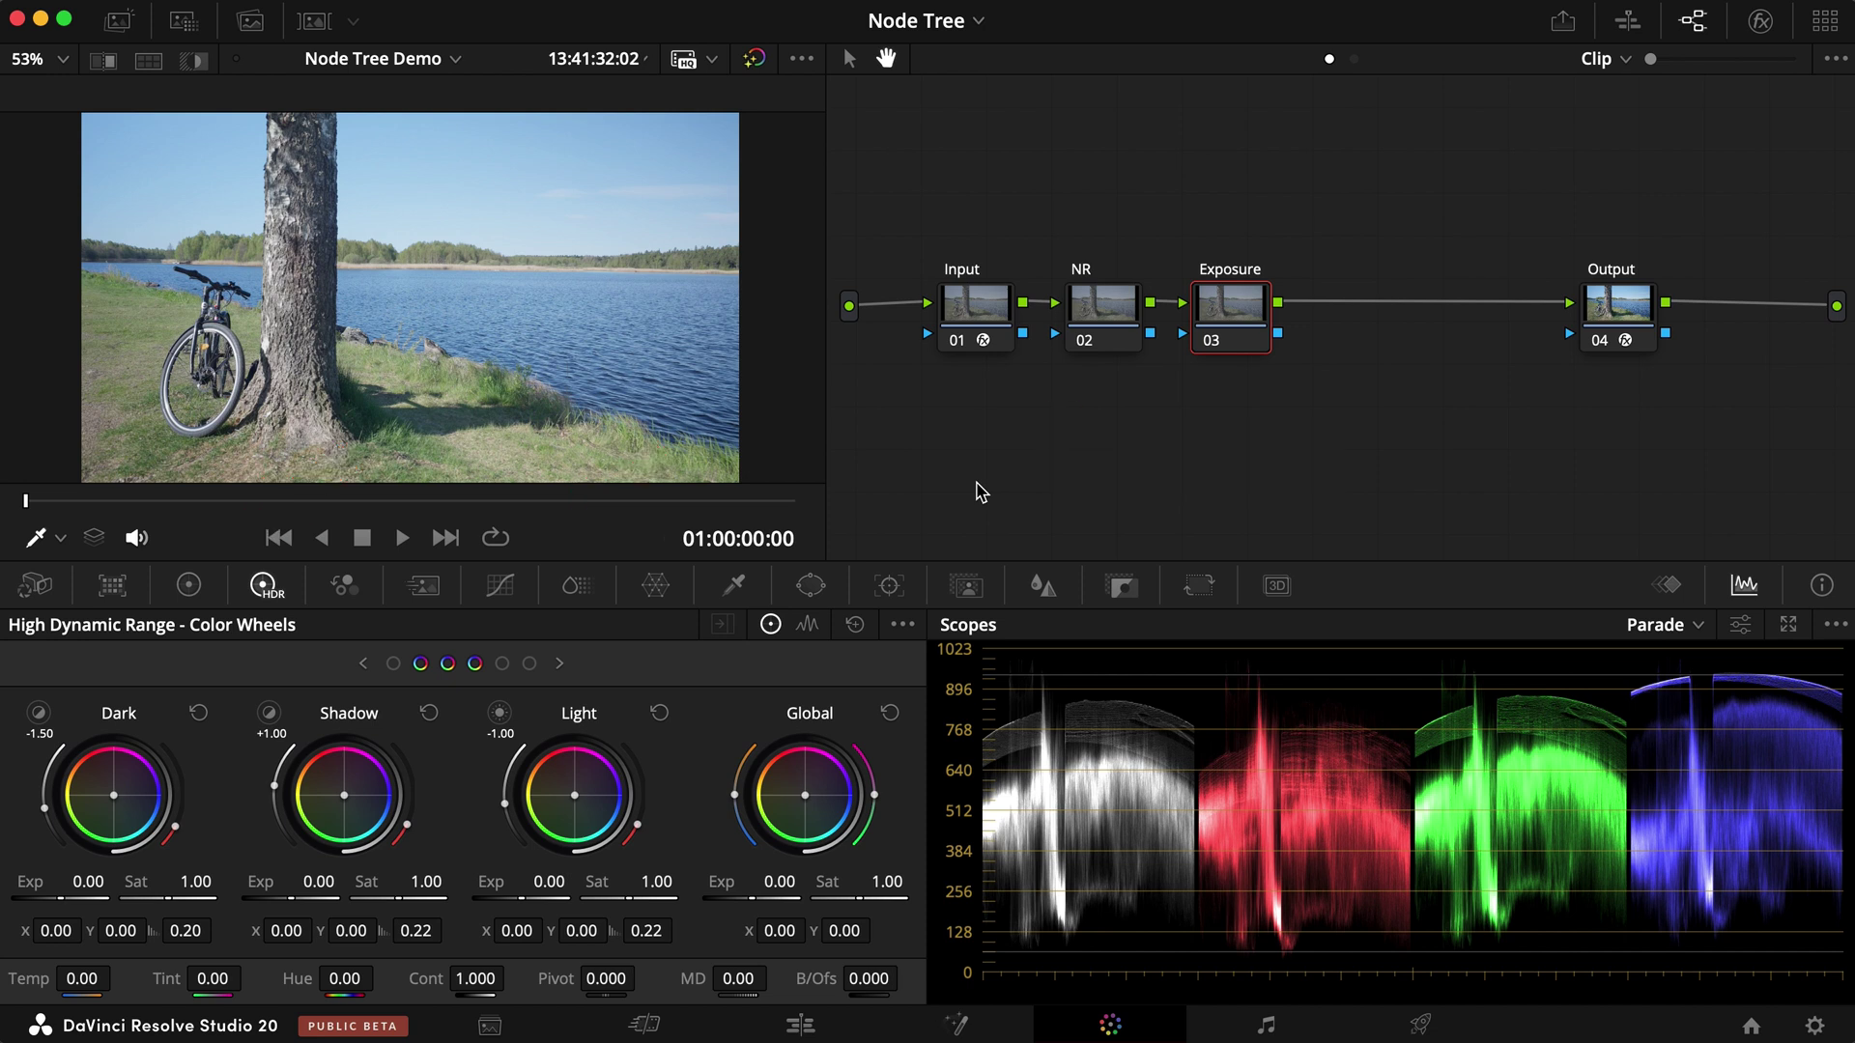
- Add two serial nodes after Exposure, labelled "WB" and "Sat"
{"action": "key", "text": "alt+s"}
{"action": "right_click", "coordinate": [1367, 309]}
{"action": "left_click", "coordinate": [1386, 360]}
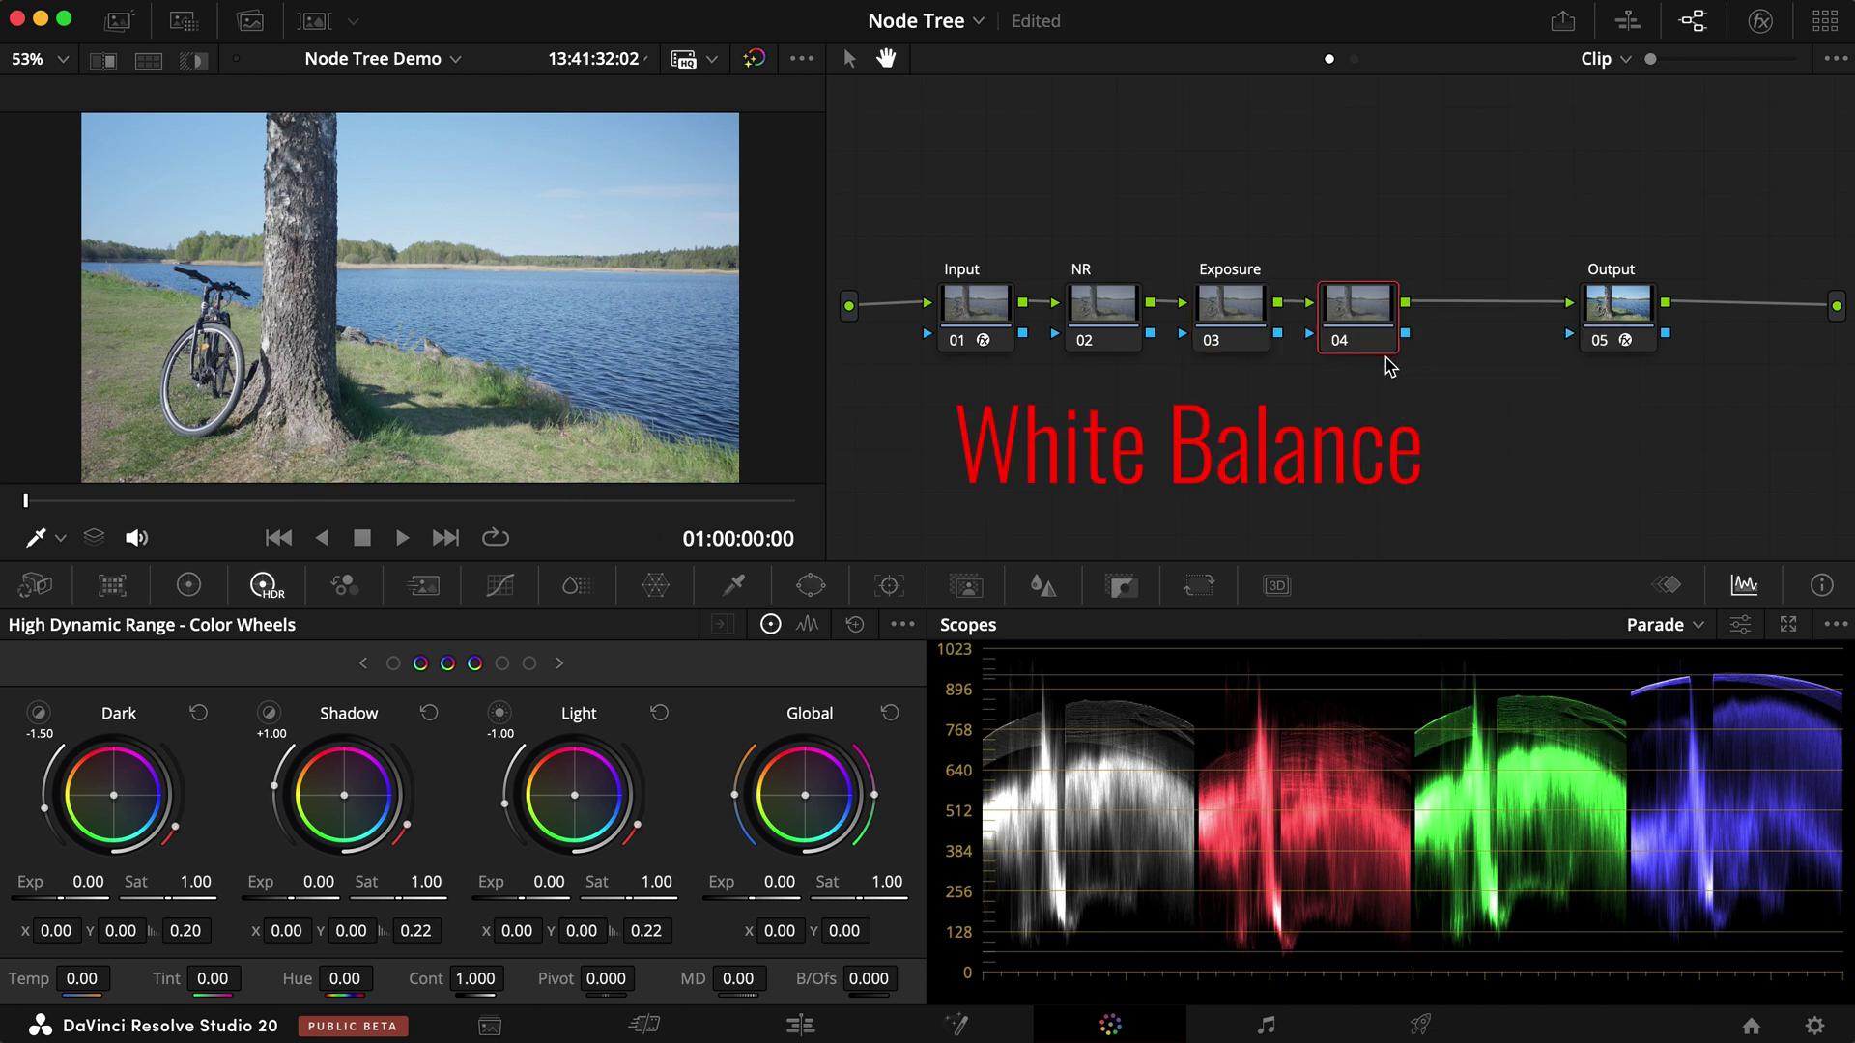
{"action": "type", "text": "B"}
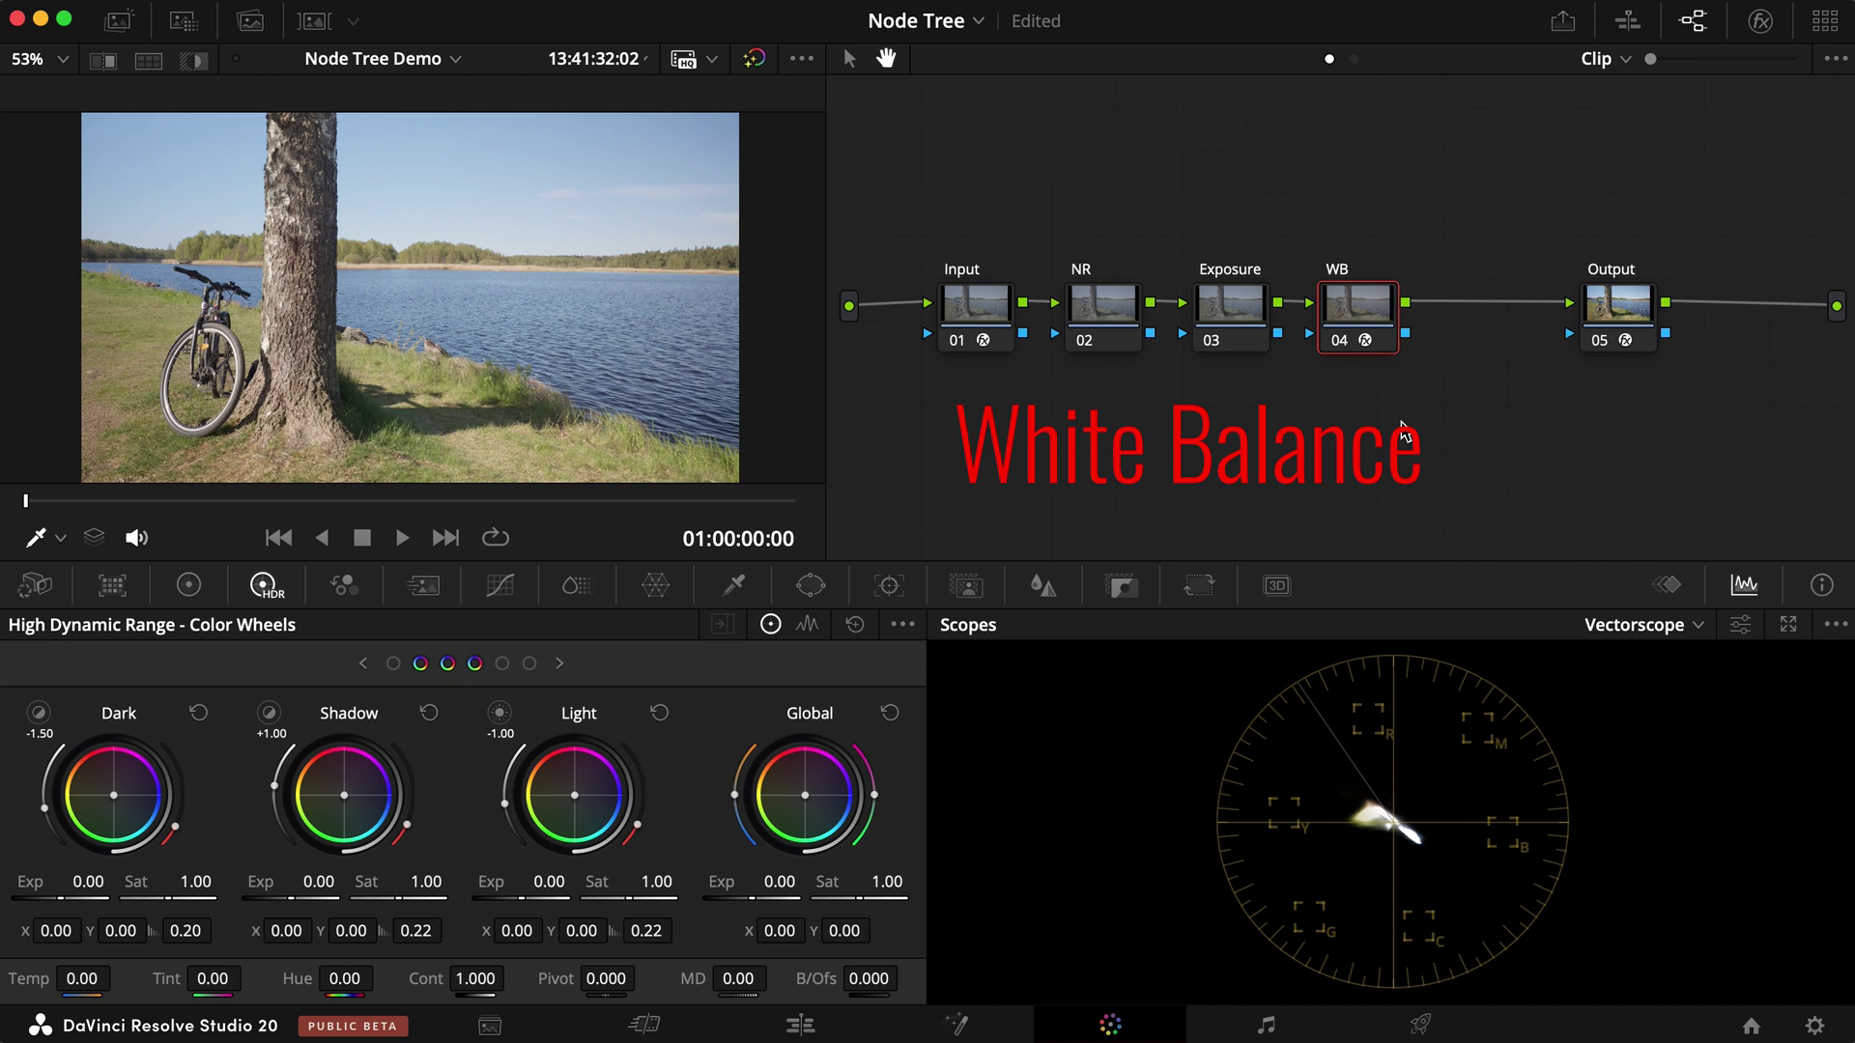
{"action": "key", "text": "alt+s"}
{"action": "right_click", "coordinate": [1505, 328]}
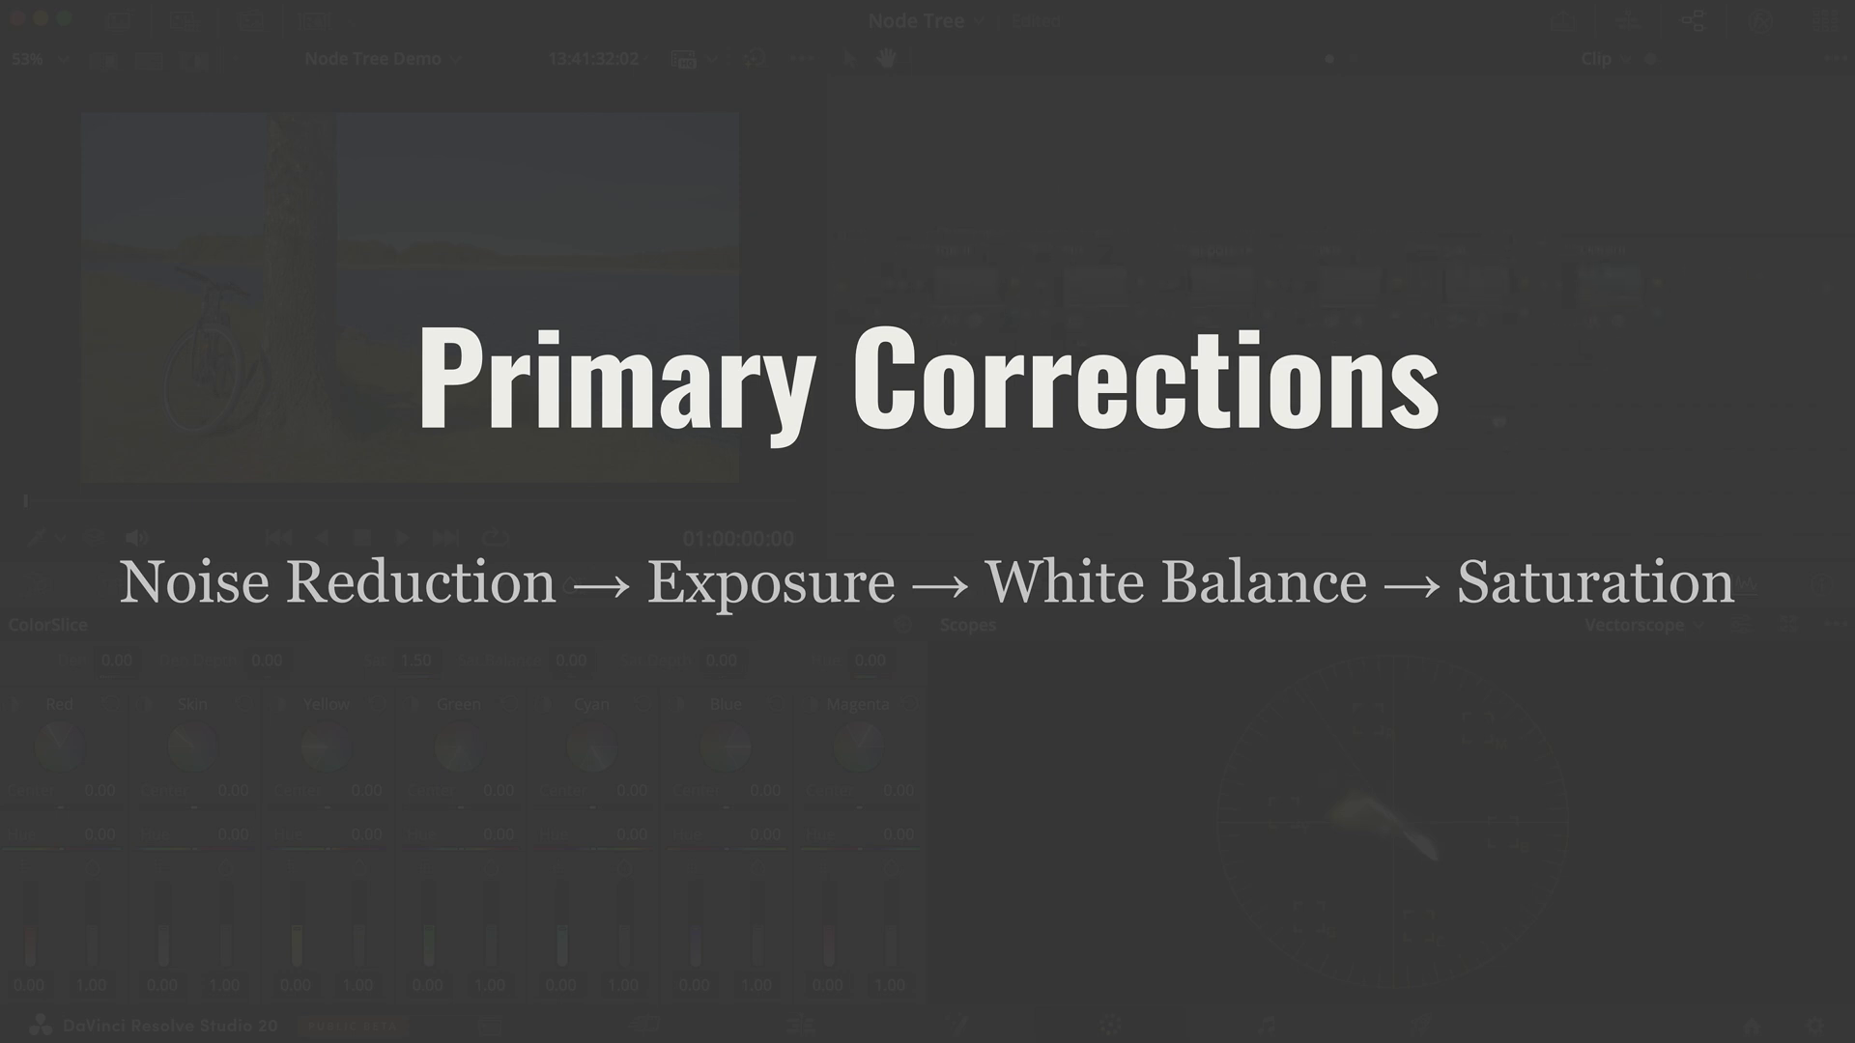
- Combine the NR, Exposure, WB and Sat nodes into one compound node and place it close to the Input node
{"action": "left_click_drag", "start_coordinate": [1499, 421], "coordinate": [1557, 426]}
{"action": "left_click_drag", "start_coordinate": [1067, 176], "coordinate": [1512, 410]}
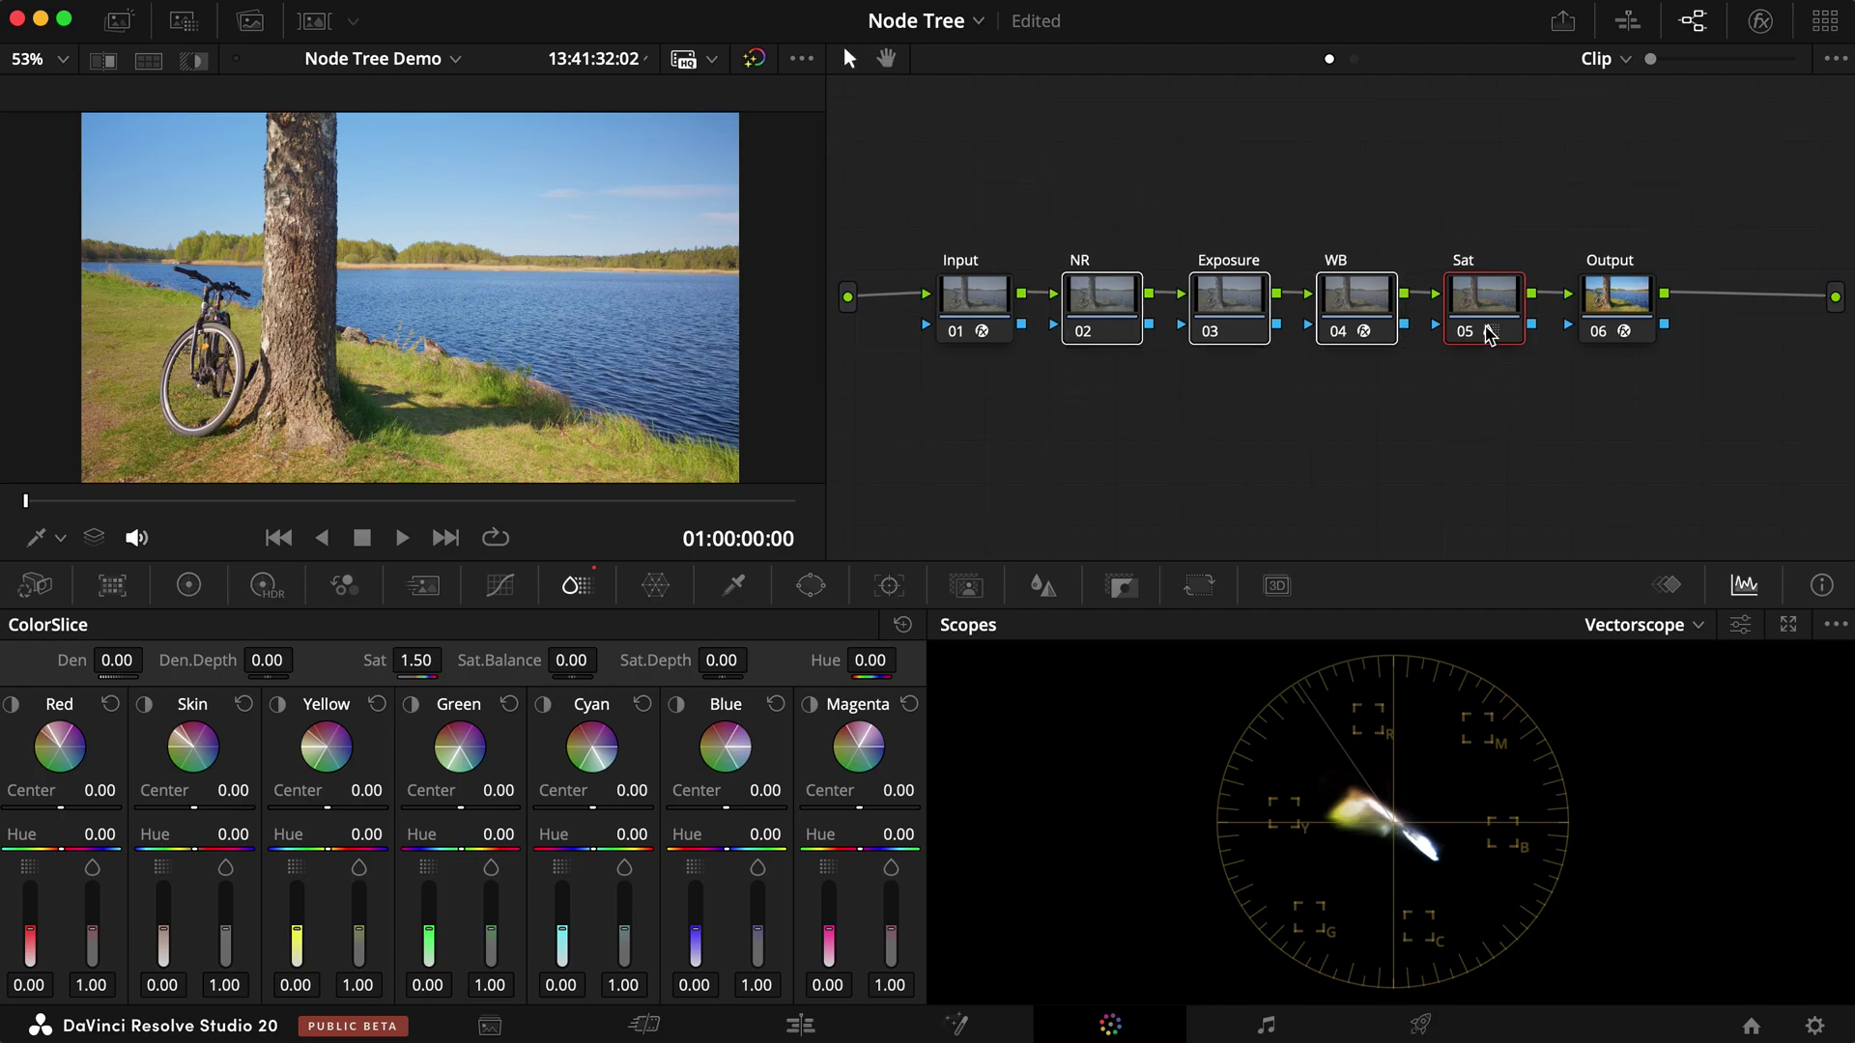
{"action": "right_click", "coordinate": [1489, 333]}
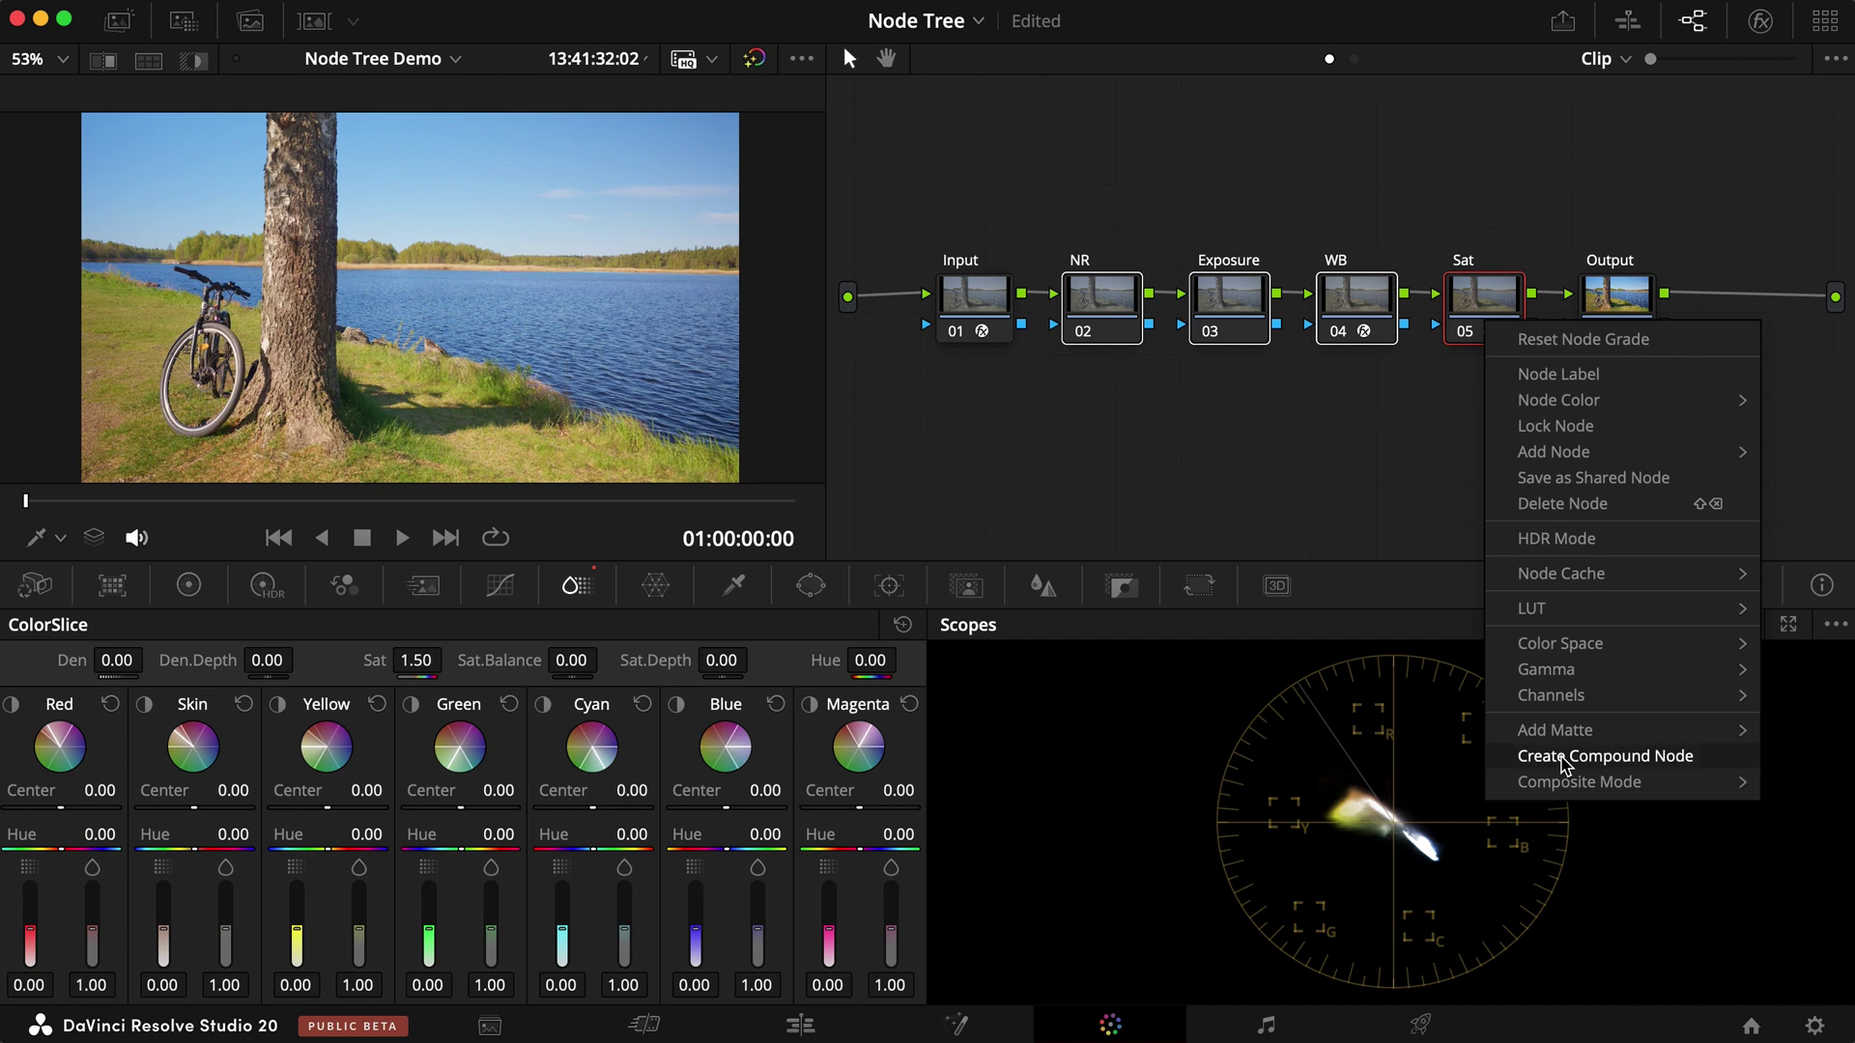
{"action": "left_click", "coordinate": [1566, 757]}
{"action": "left_click_drag", "start_coordinate": [1584, 304], "coordinate": [1152, 311]}
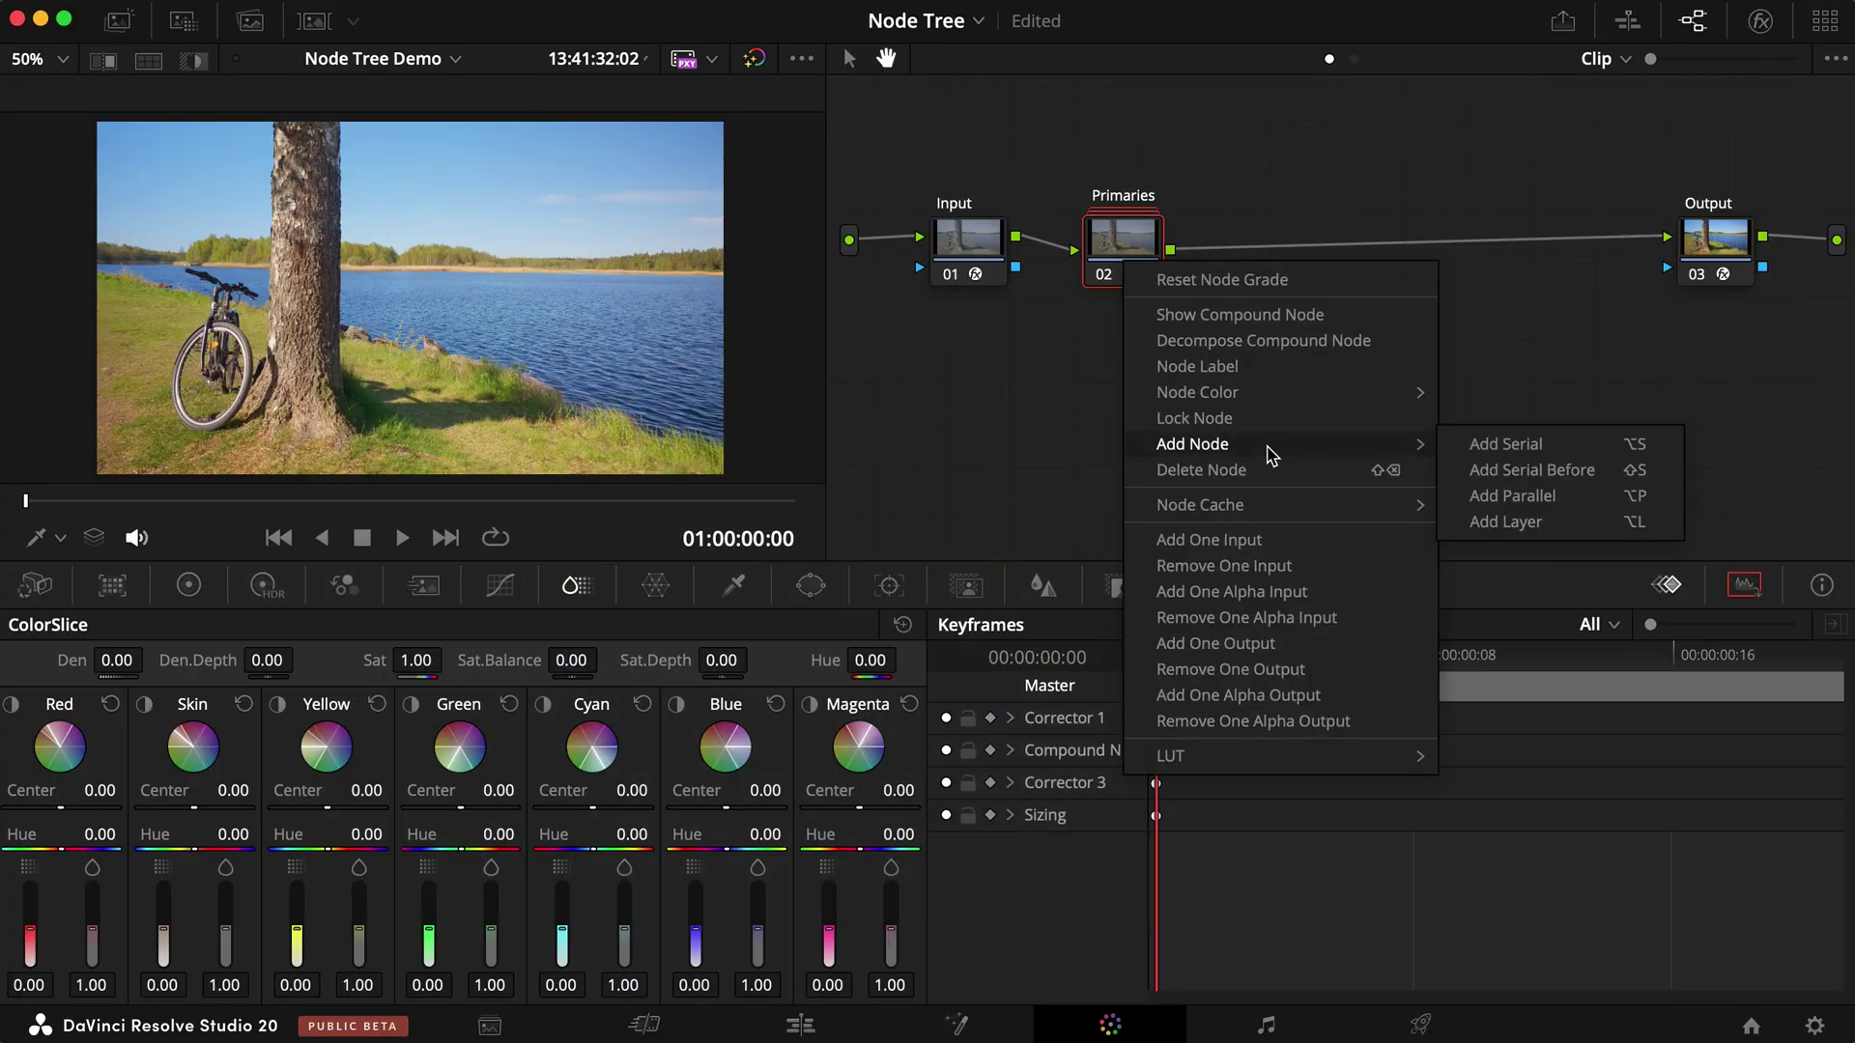
- Add a serial node after the Primaries compound node and slightly lower the Blue hue in ColorSlice
{"action": "left_click", "coordinate": [1458, 452]}
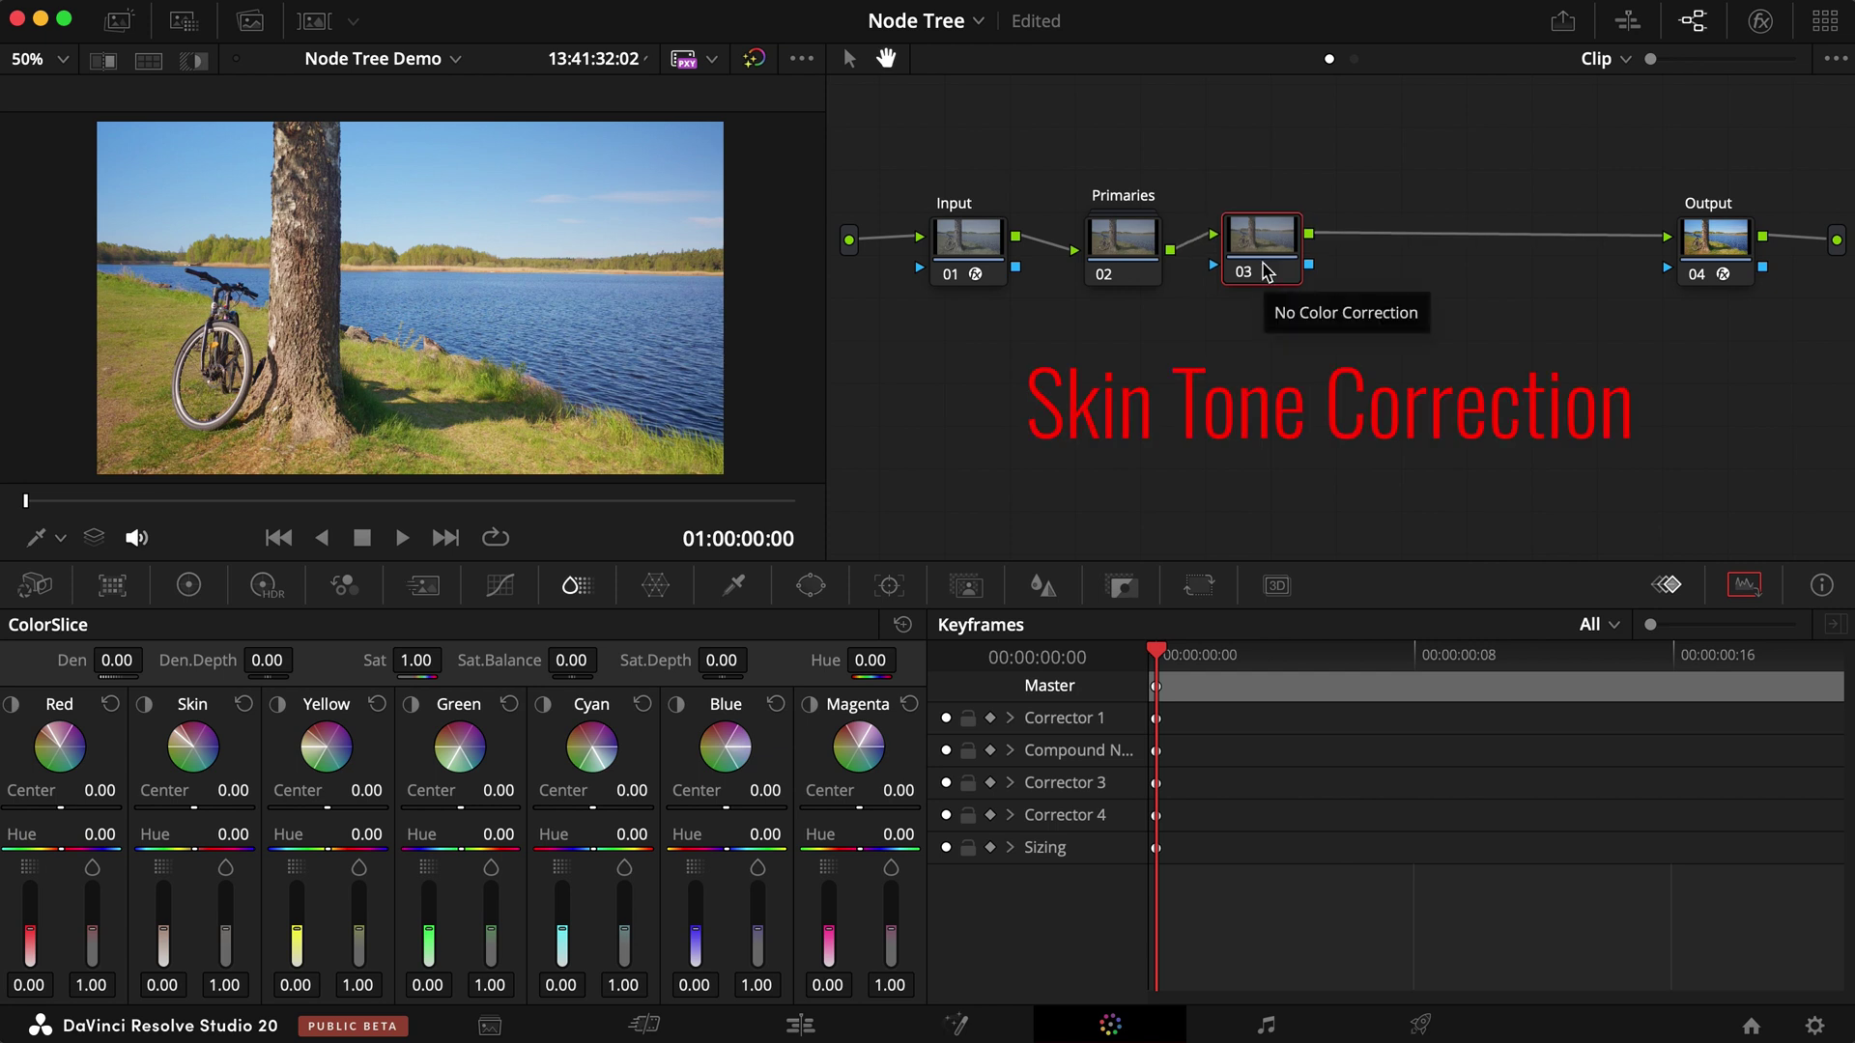
{"action": "mouse_move", "coordinate": [726, 849]}
{"action": "left_mouse_down"}
{"action": "mouse_move", "coordinate": [749, 849]}
{"action": "mouse_move", "coordinate": [700, 849]}
{"action": "left_mouse_up"}
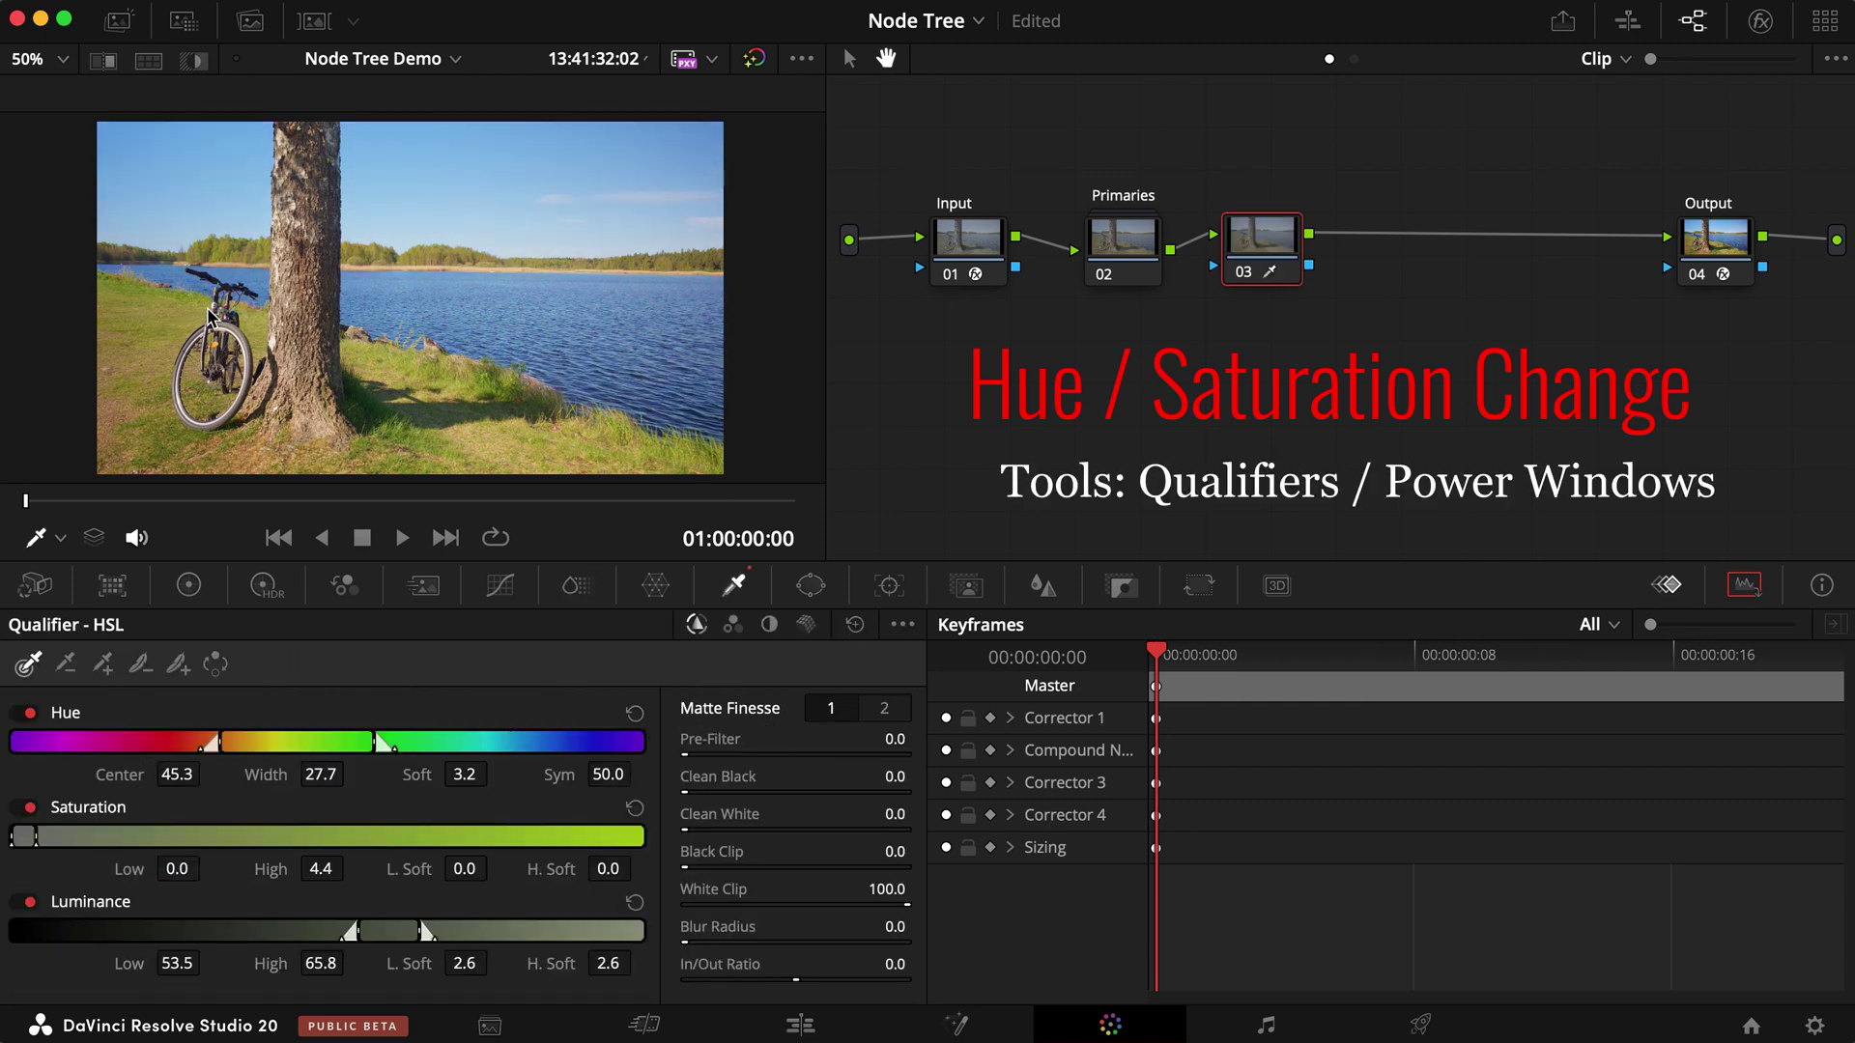
- Highlight the qualified area of node 03 and widen the qualifier's hue range to width 44.8 with softness 8.2
{"action": "left_click", "coordinate": [194, 59]}
{"action": "left_click_drag", "start_coordinate": [224, 745], "coordinate": [166, 748]}
{"action": "left_click_drag", "start_coordinate": [464, 782], "coordinate": [502, 776]}
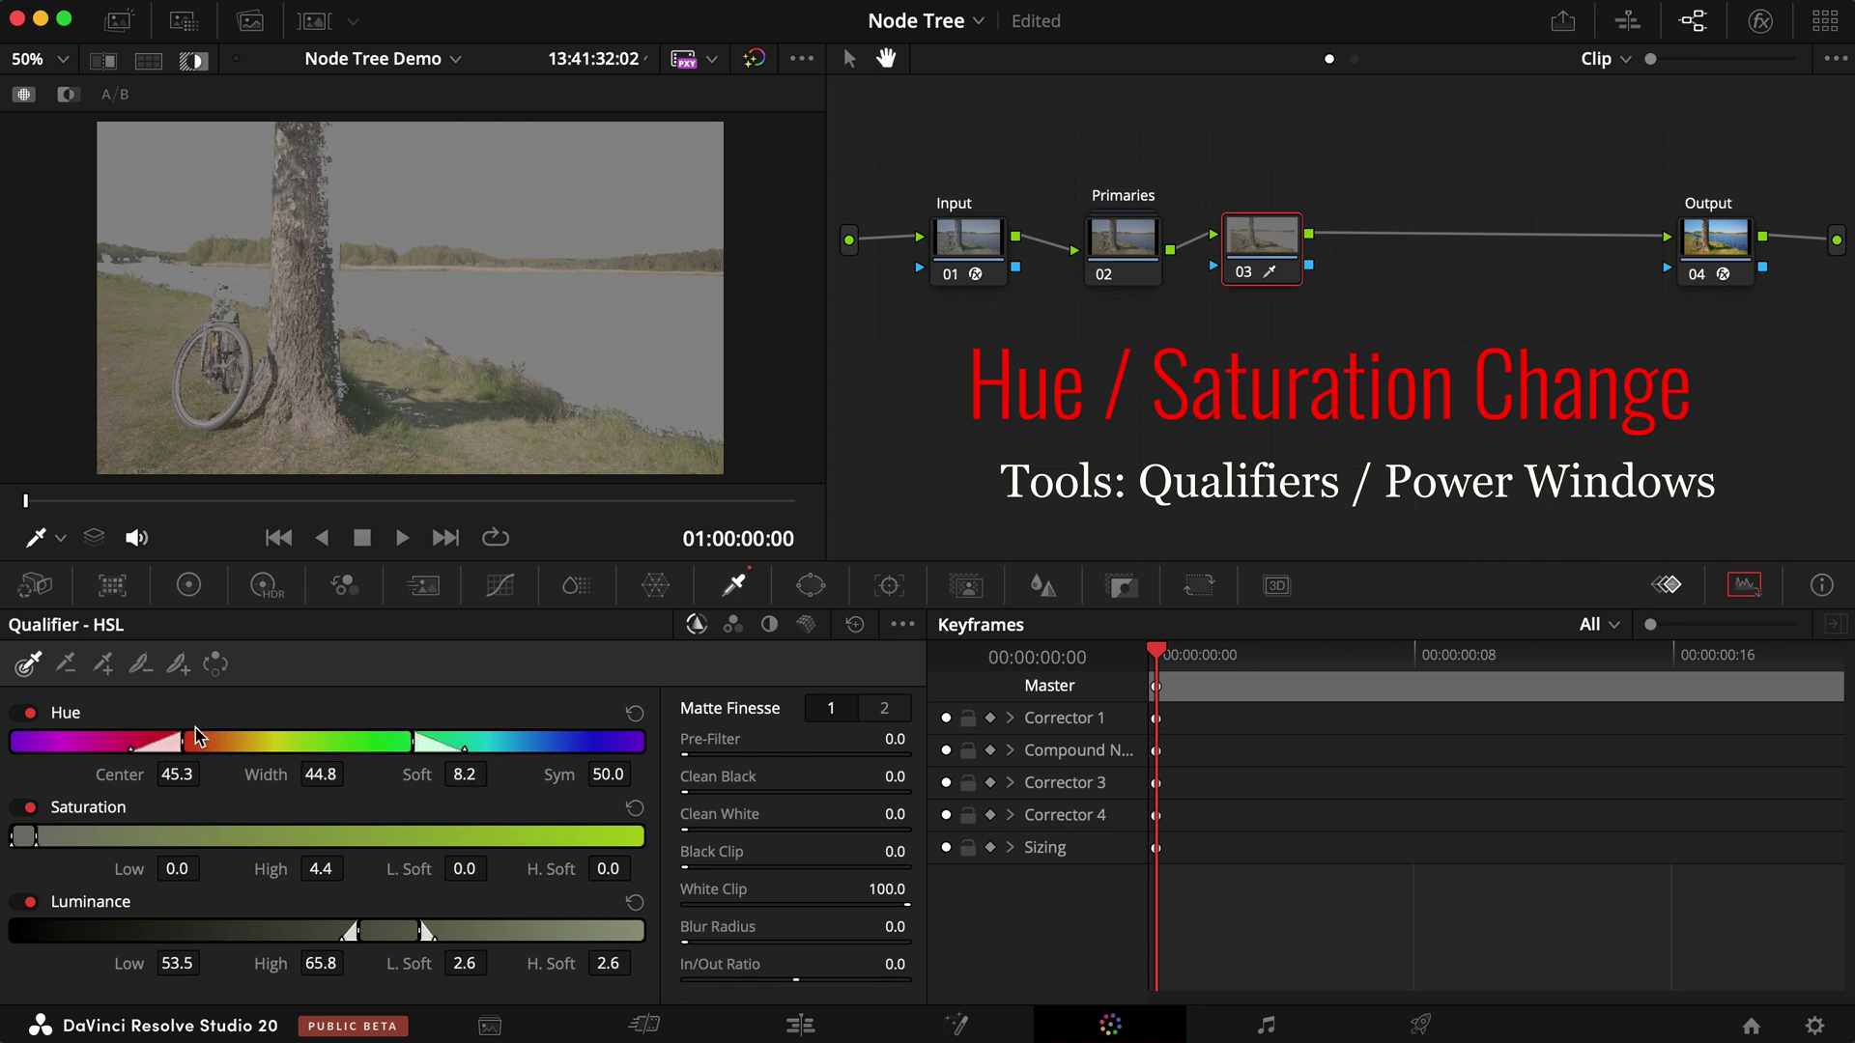
{"action": "left_click_drag", "start_coordinate": [184, 744], "coordinate": [131, 749]}
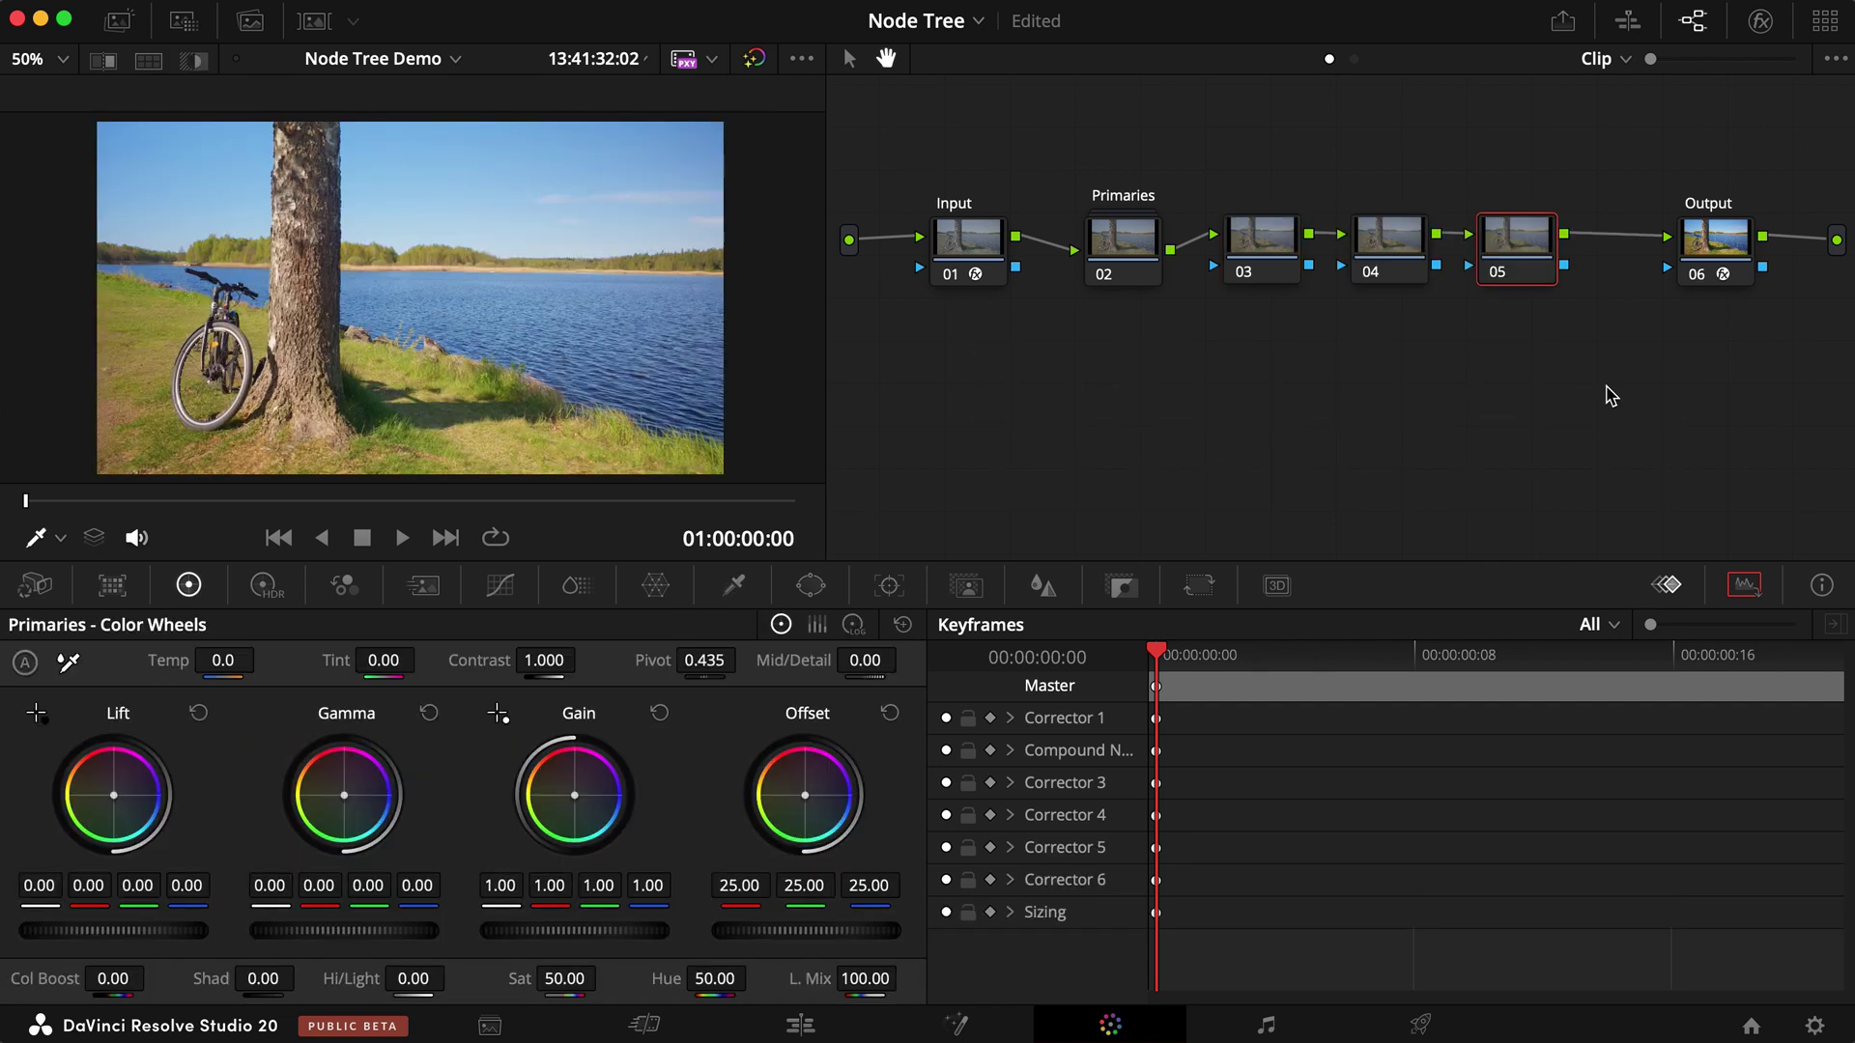
- Combine the three serial nodes between Primaries and Output into one compound node
{"action": "left_click", "coordinate": [849, 58]}
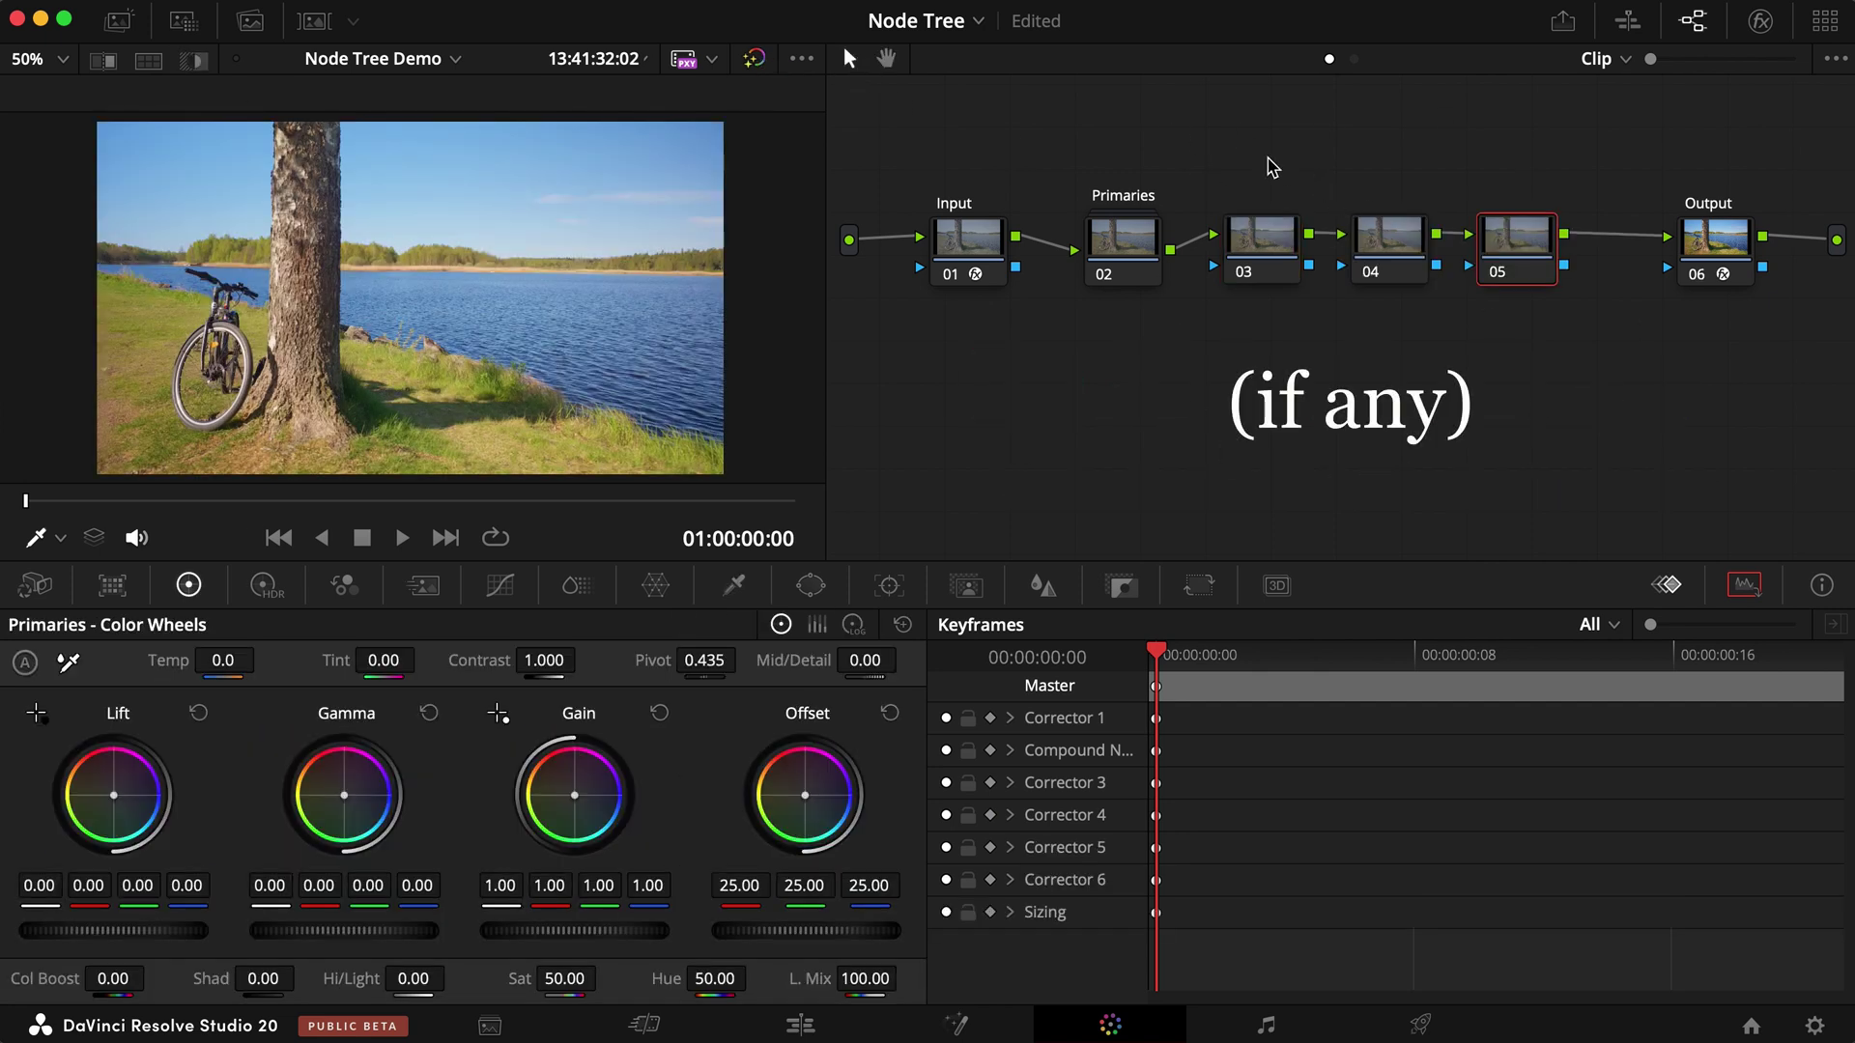
{"action": "left_click_drag", "start_coordinate": [1239, 150], "coordinate": [1514, 261]}
{"action": "right_click", "coordinate": [1514, 262]}
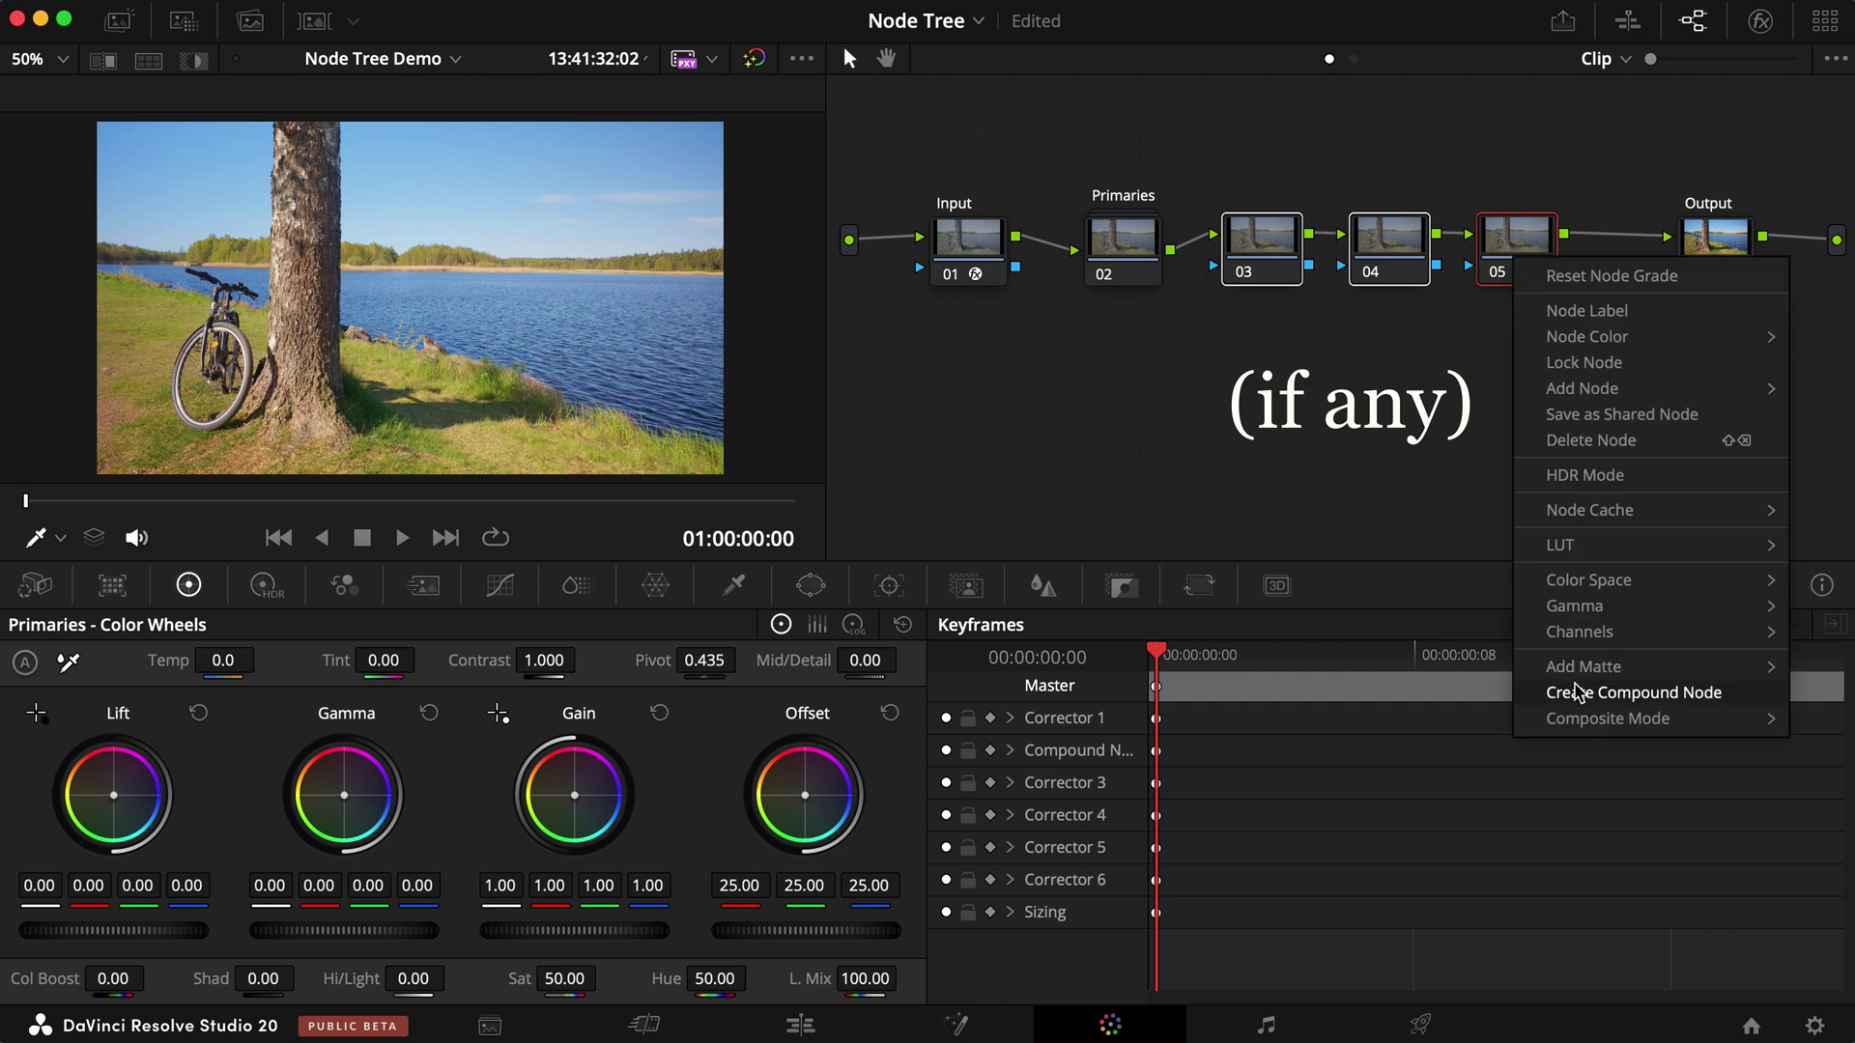
{"action": "left_click", "coordinate": [1565, 688]}
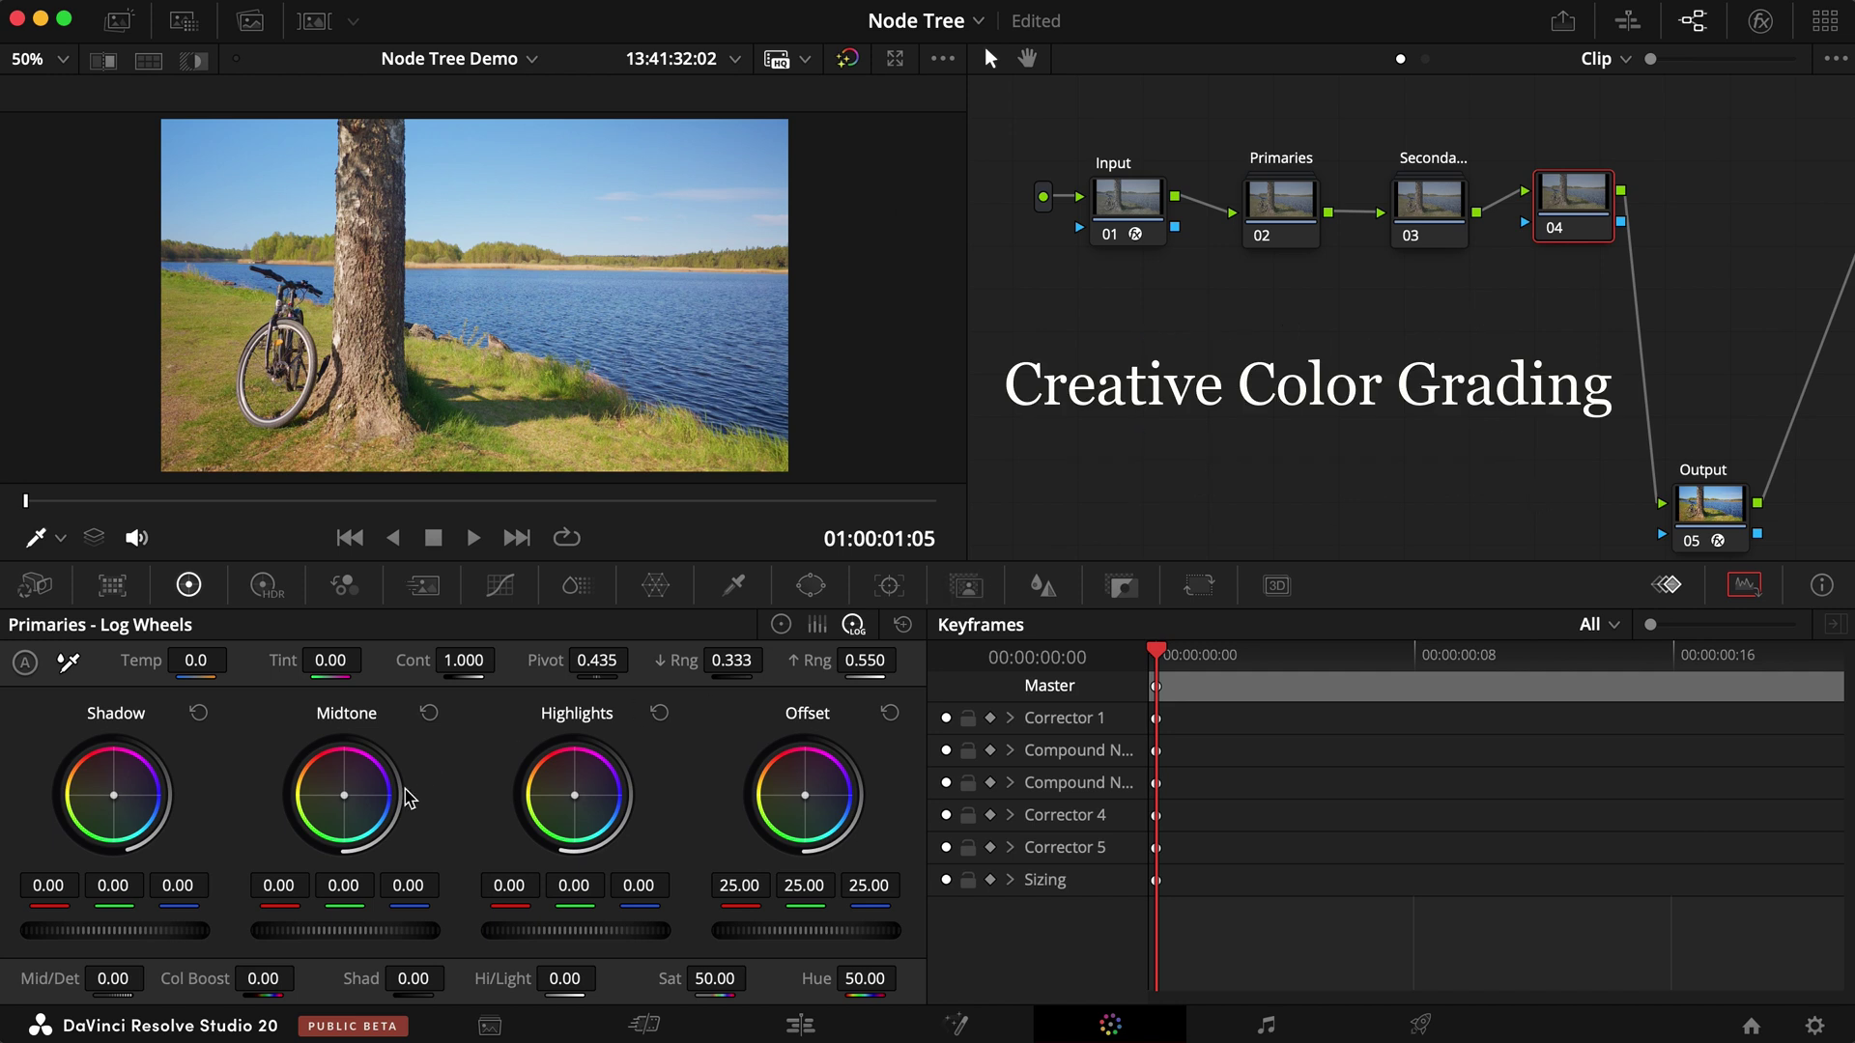
- Try a magenta tint in the highlights with the Log wheels and a slight blue change in the RGB Mixer's green output
{"action": "left_click_drag", "start_coordinate": [344, 795], "coordinate": [320, 783]}
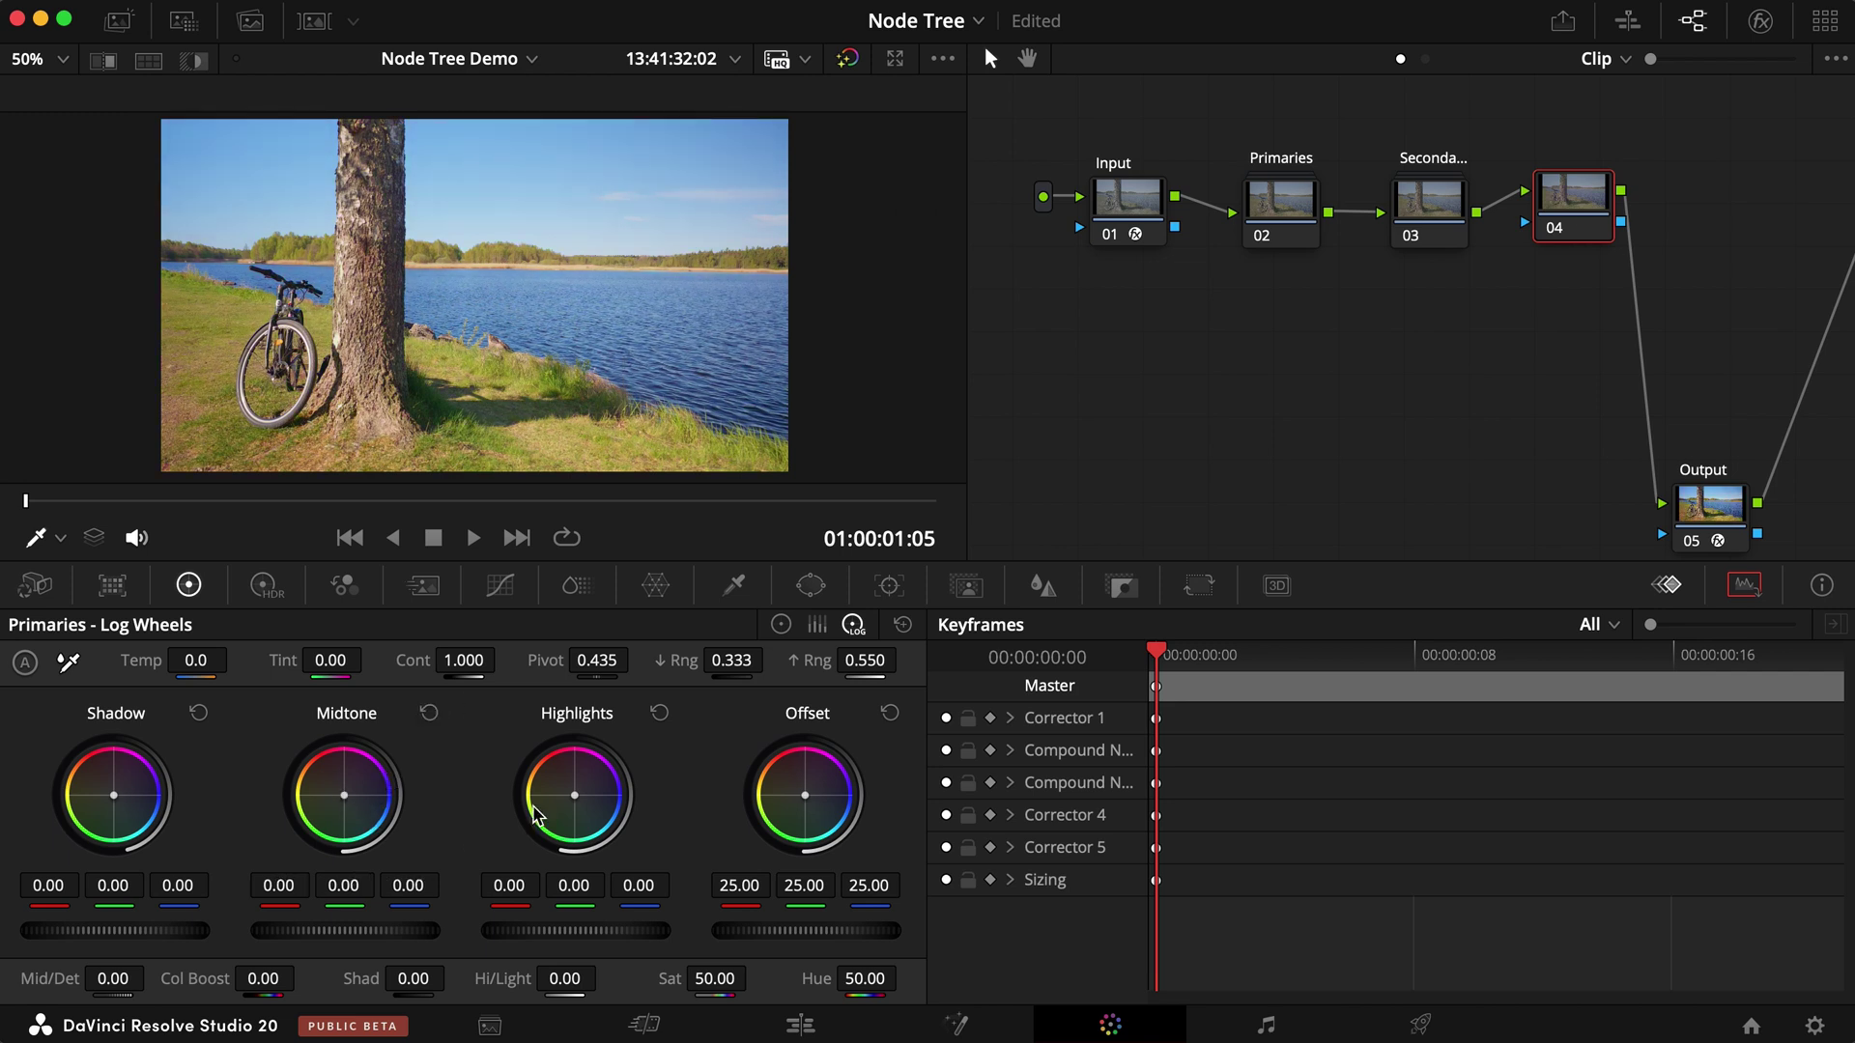
{"action": "mouse_move", "coordinate": [537, 816]}
{"action": "left_mouse_down"}
{"action": "mouse_move", "coordinate": [528, 788]}
{"action": "mouse_move", "coordinate": [611, 770]}
{"action": "left_mouse_up"}
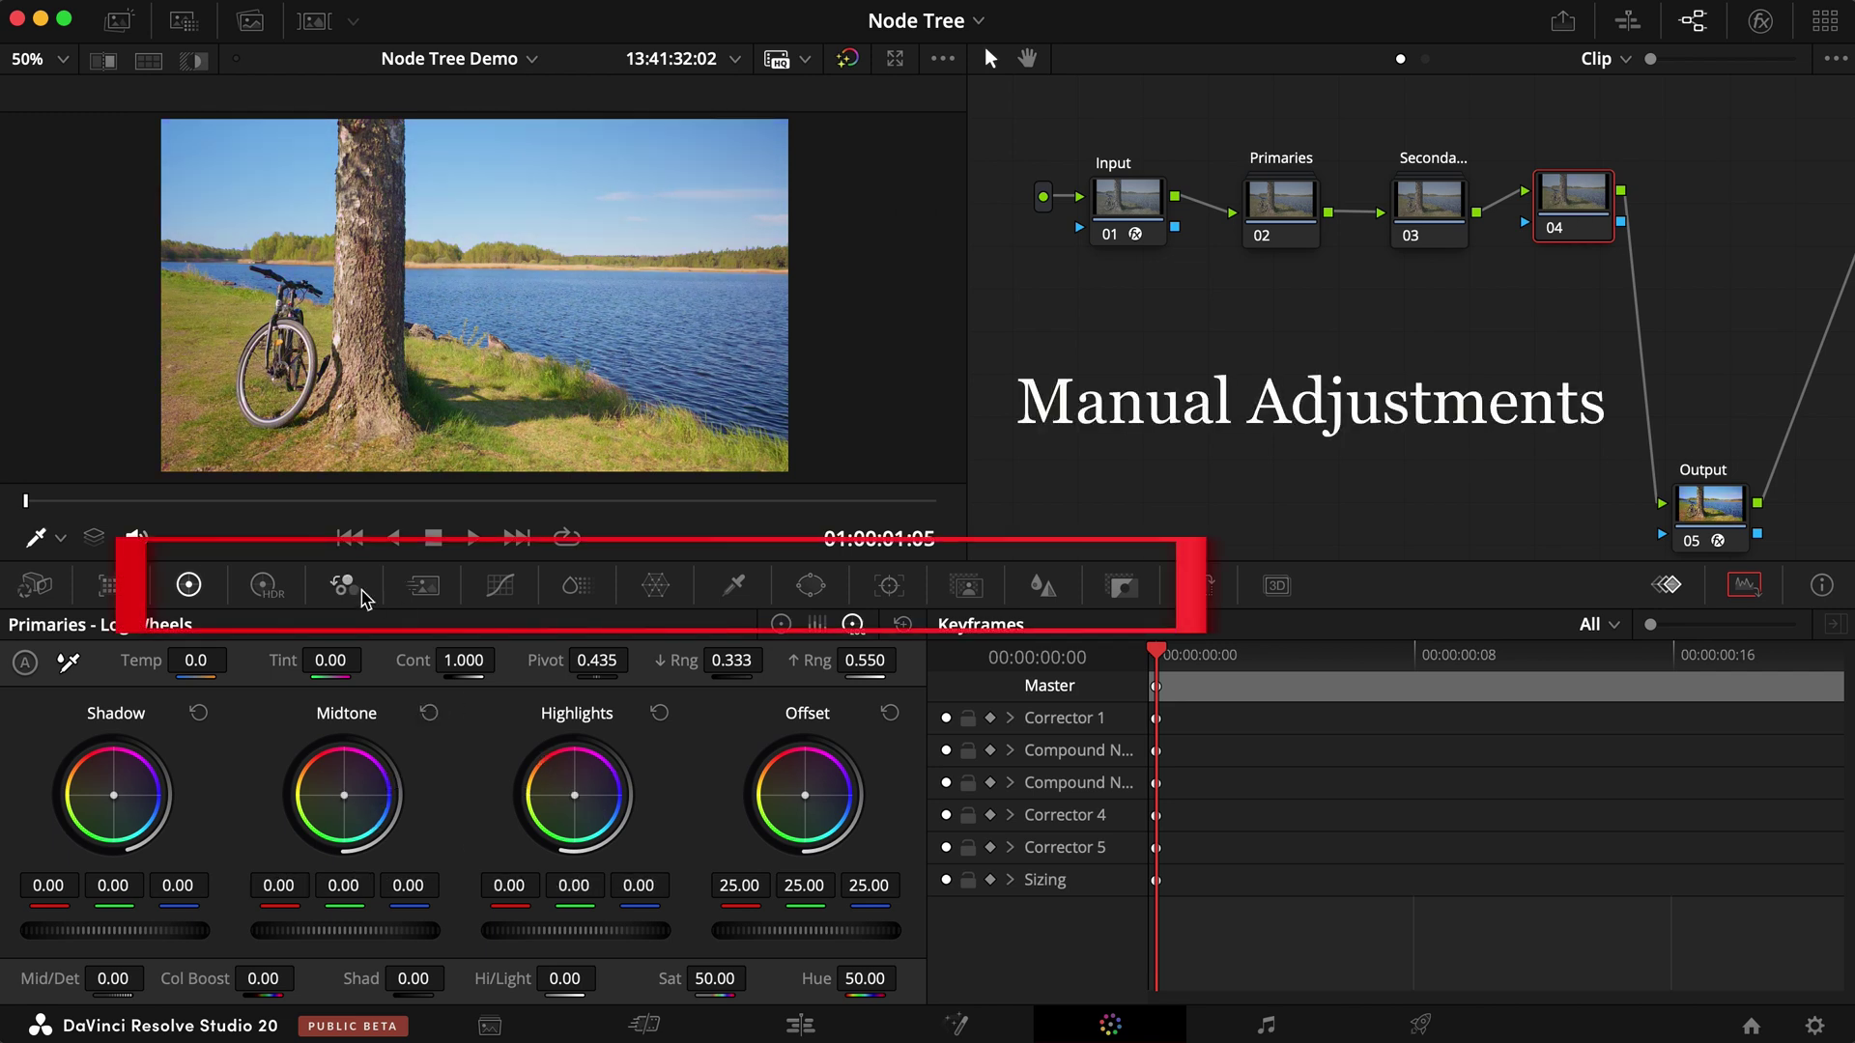
{"action": "left_click", "coordinate": [360, 591]}
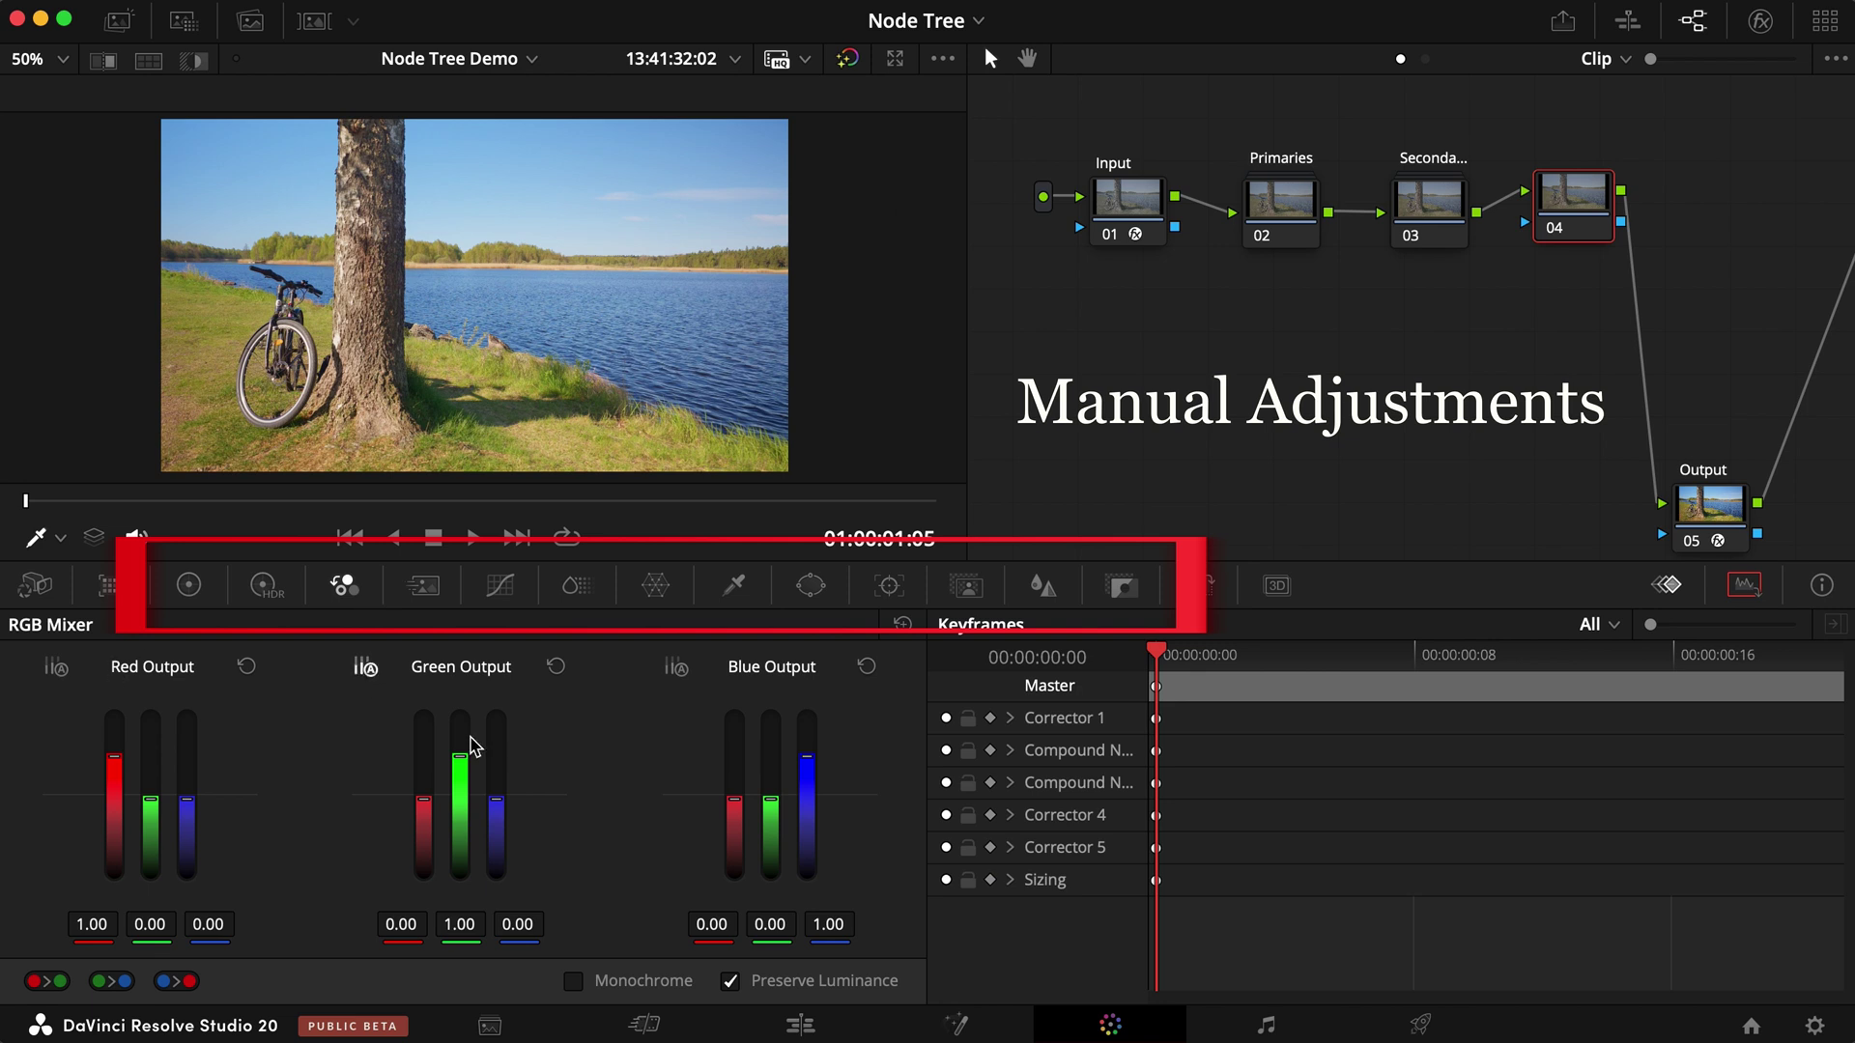
{"action": "left_click_drag", "start_coordinate": [506, 804], "coordinate": [493, 795]}
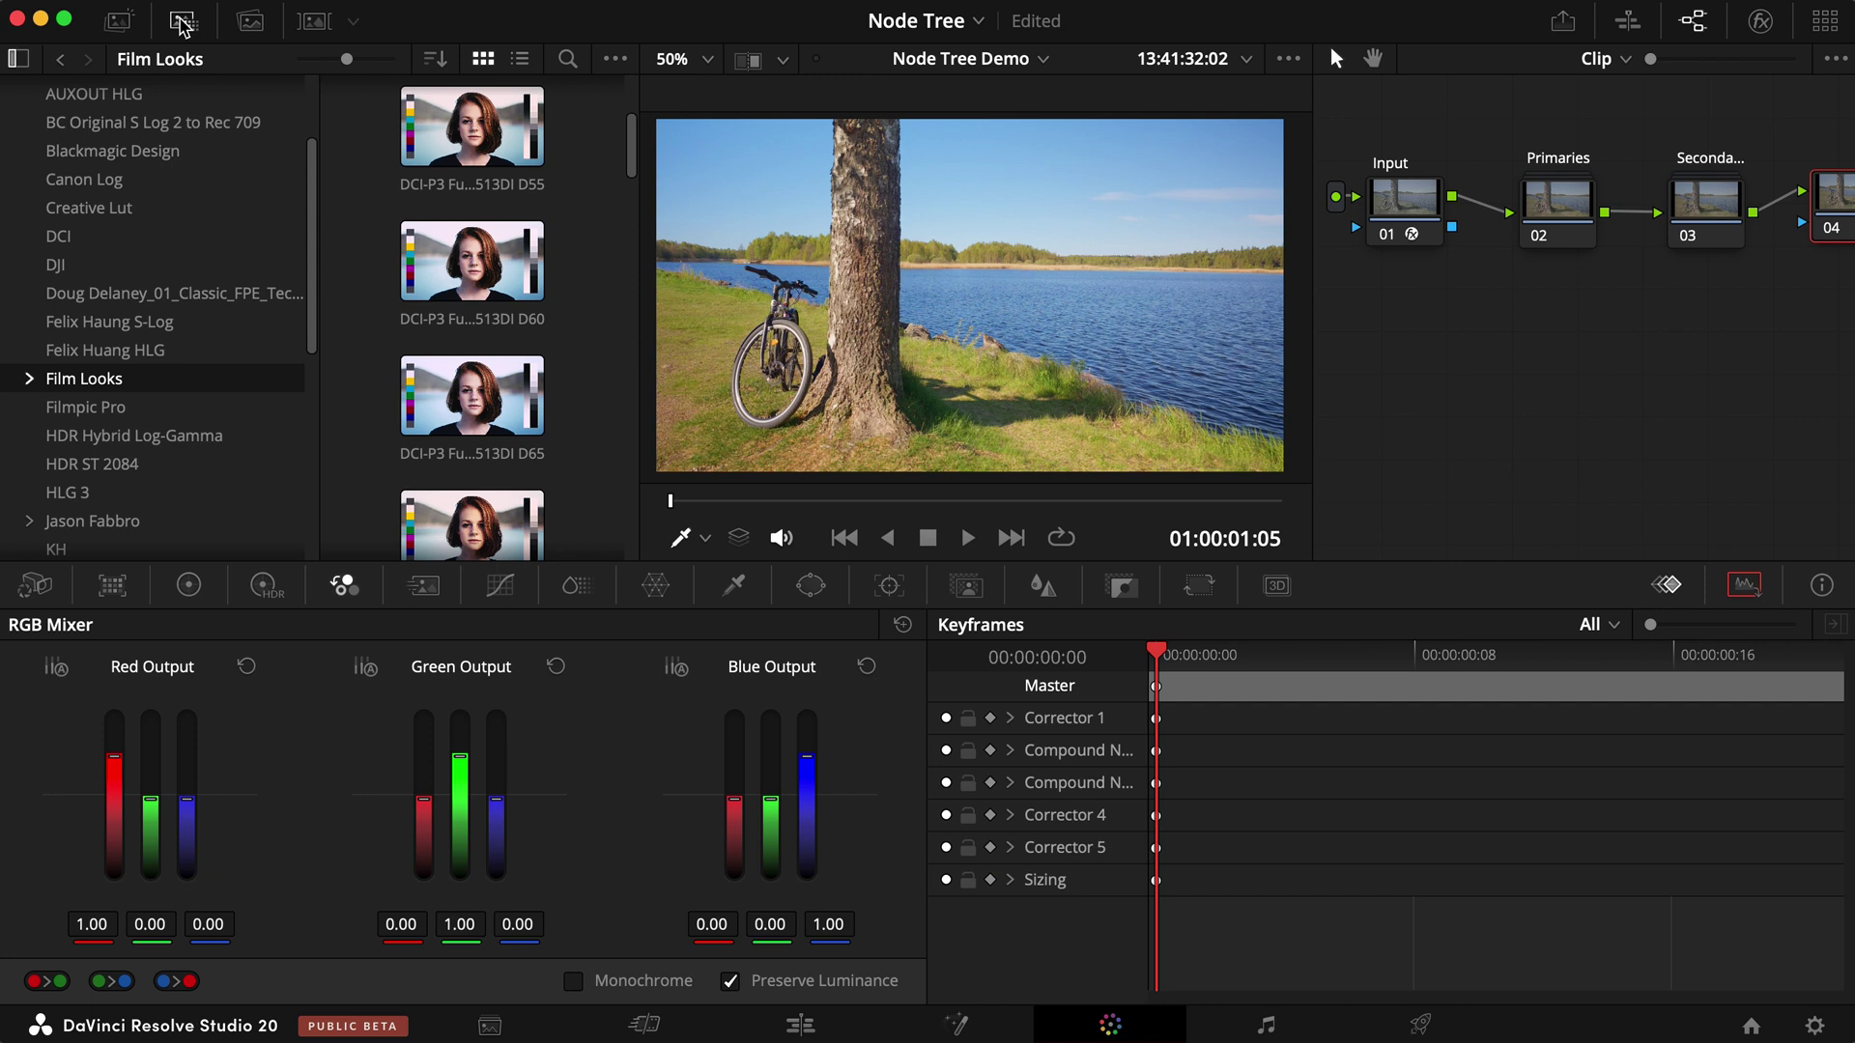
- Browse the Film Looks LUTs, including the Fuji film emulations
{"action": "scroll", "coordinate": [493, 381], "scroll_direction": "down", "scroll_amount": 10}
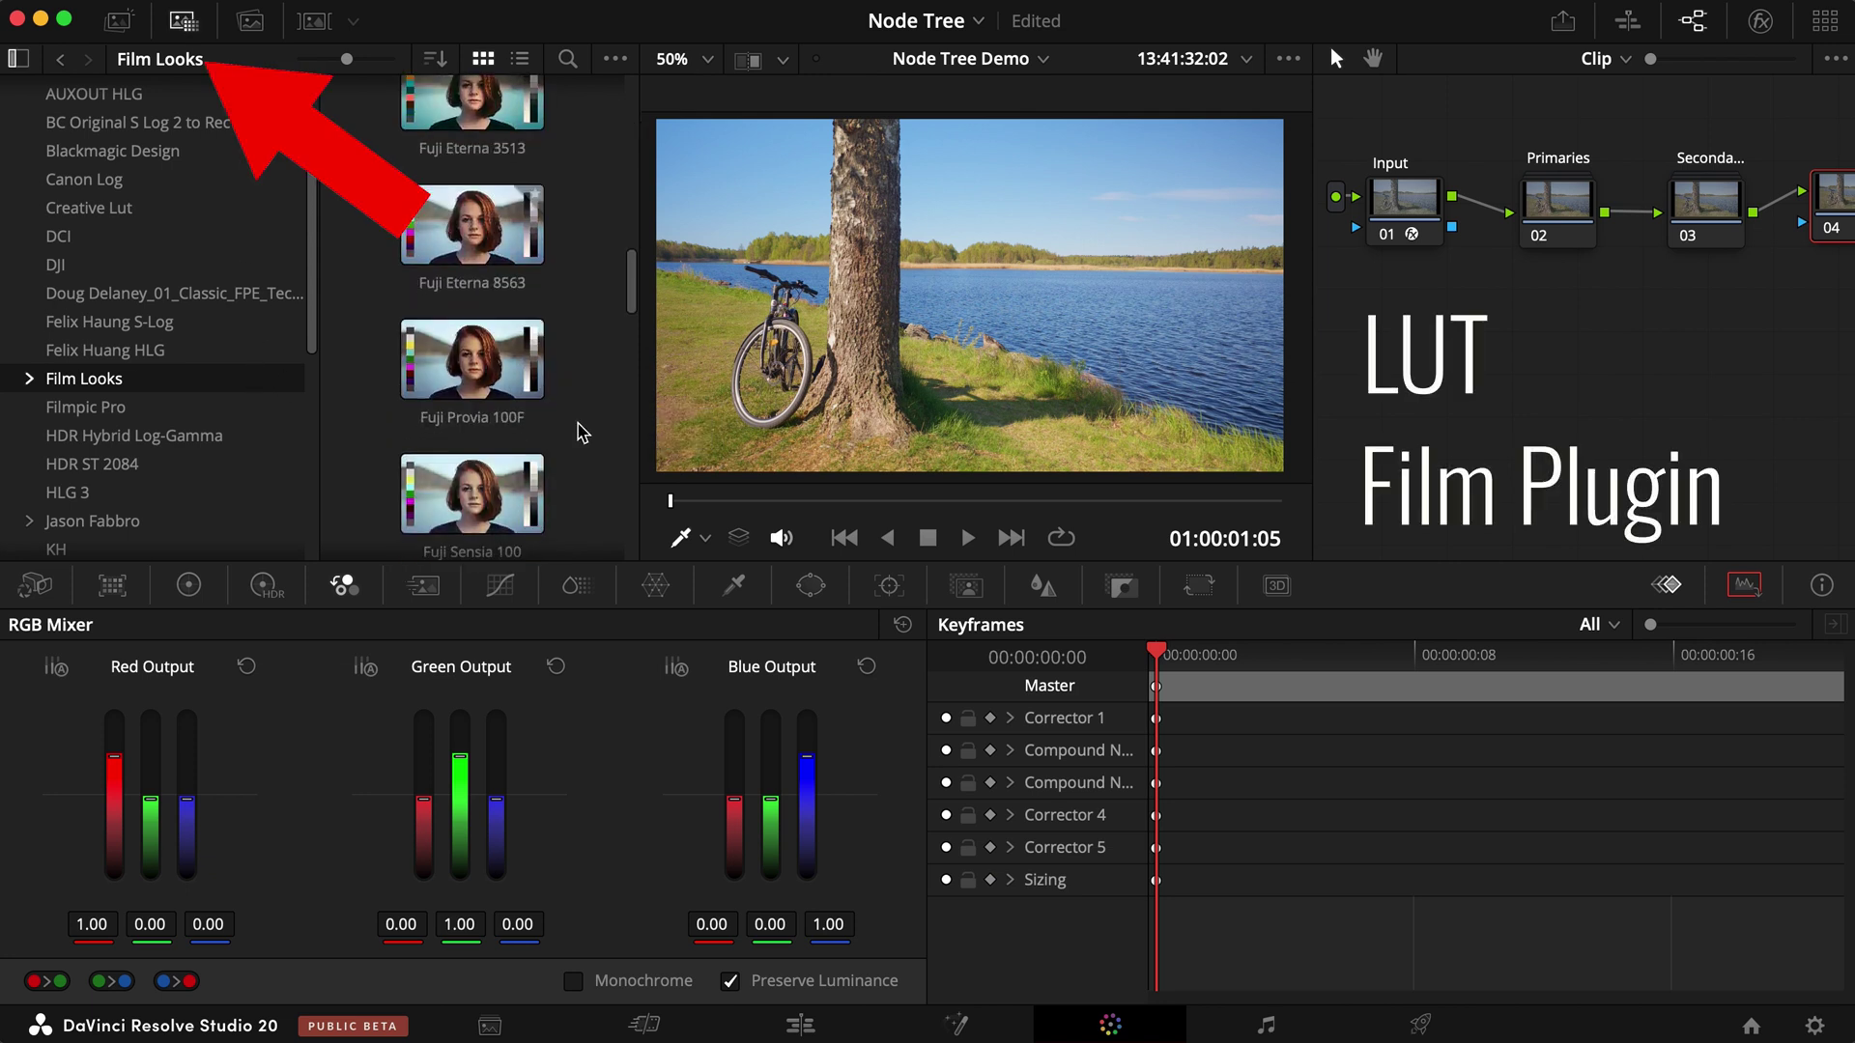
{"action": "scroll", "coordinate": [586, 440], "scroll_direction": "down", "scroll_amount": 2}
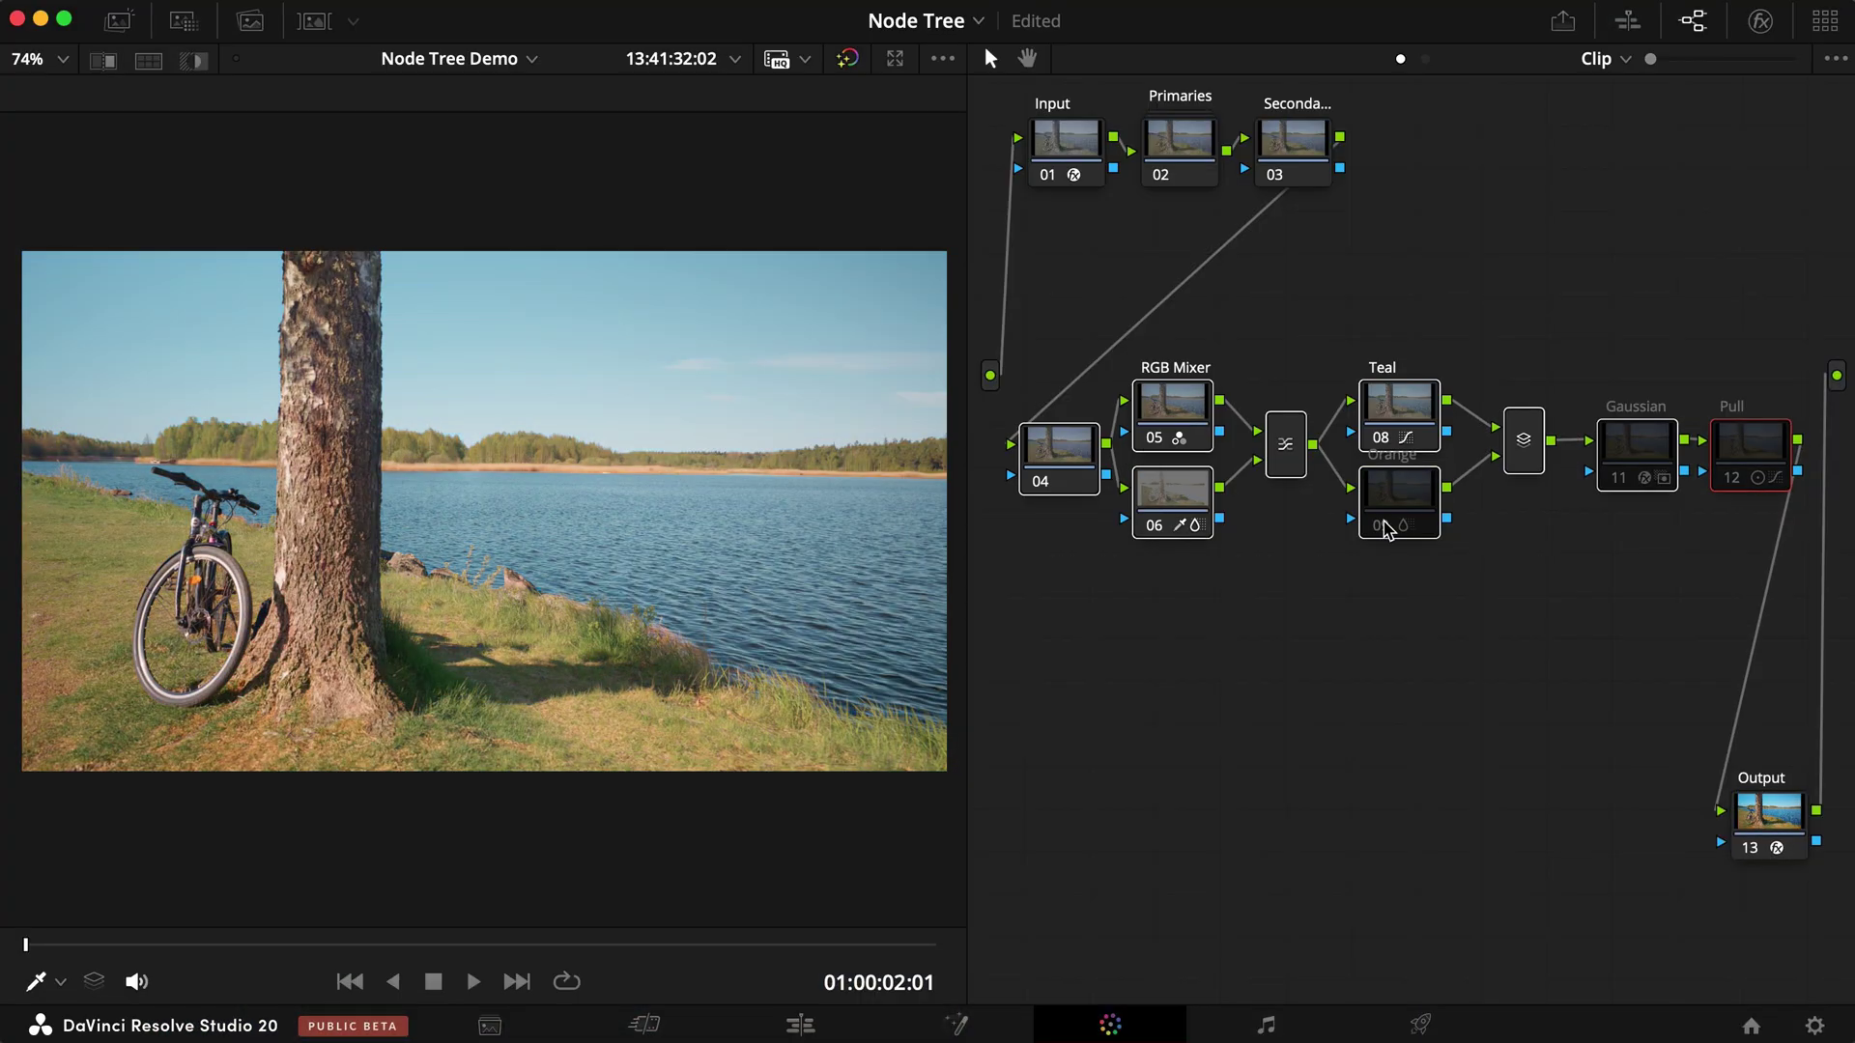
- Enable the Gaussian node and select the group of creative look nodes
{"action": "left_click", "coordinate": [1617, 480]}
{"action": "left_click_drag", "start_coordinate": [1783, 592], "coordinate": [1266, 521]}
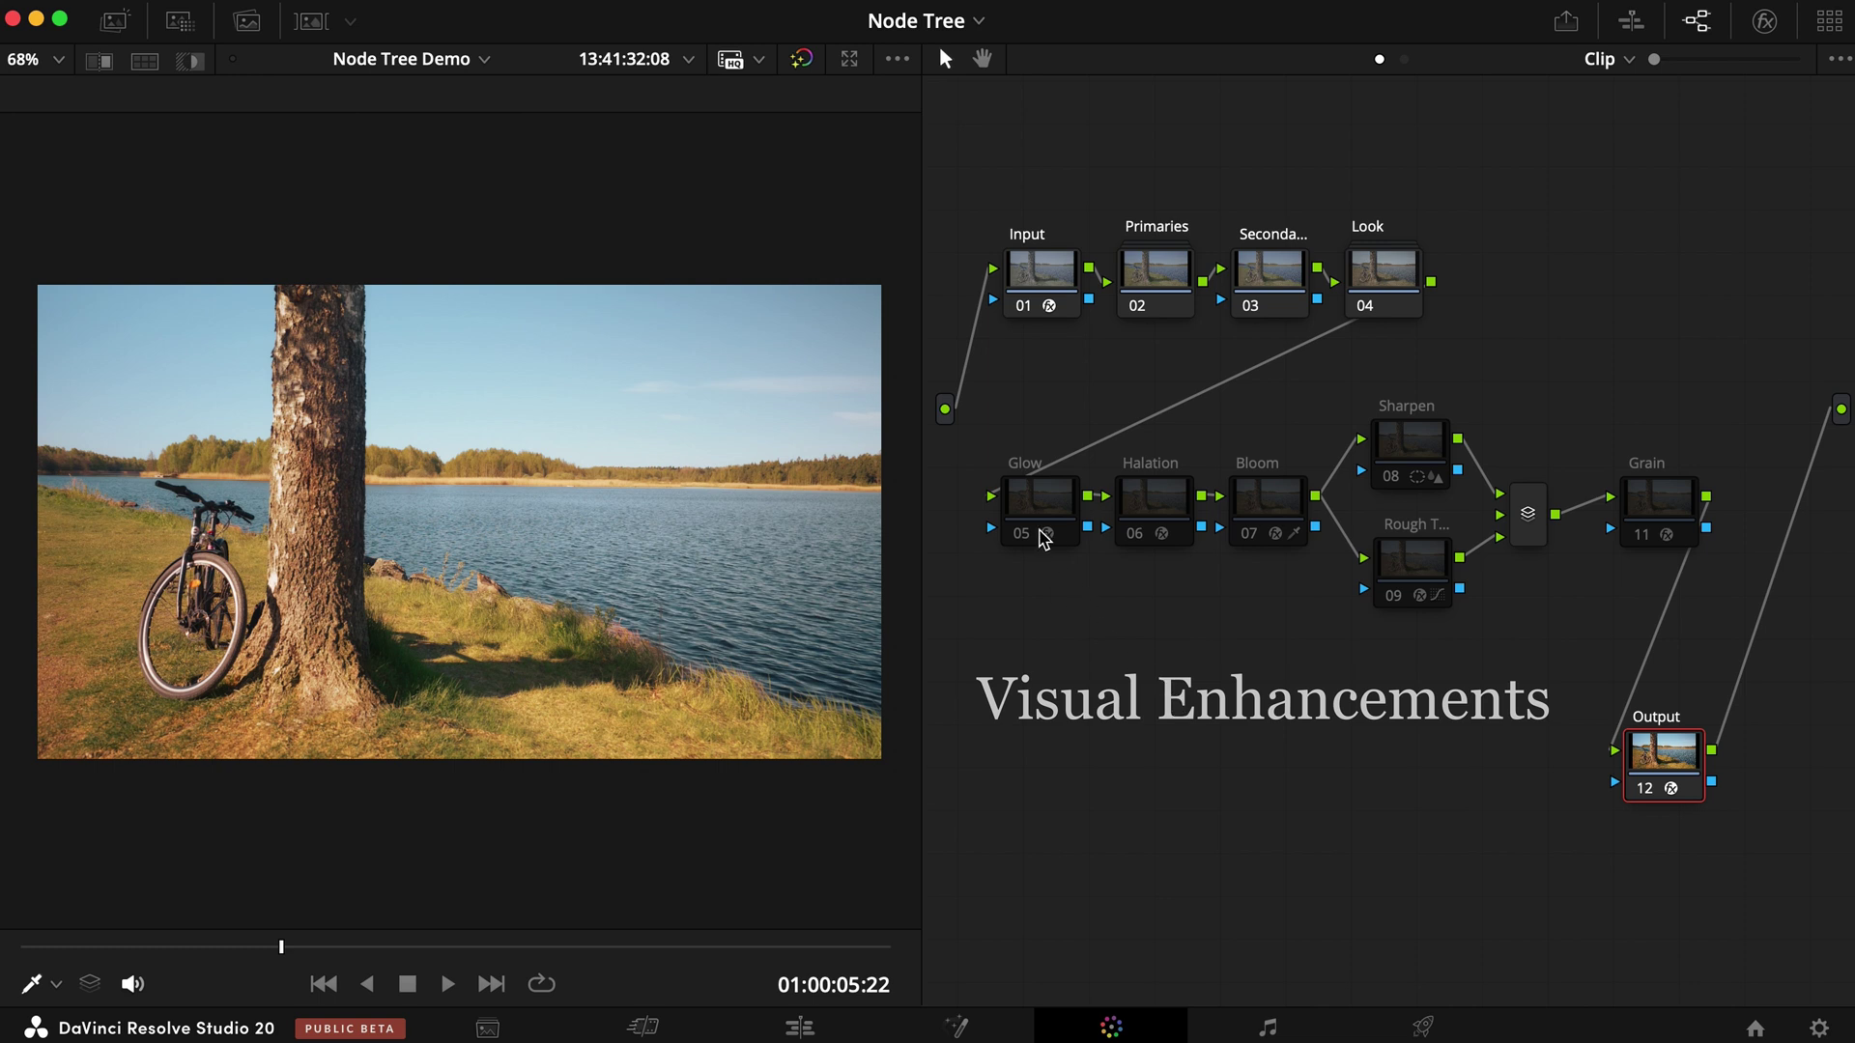
- Enable all the visual effect nodes: Glow, Halation, Bloom, Sharpen, the parallel node below Sharpen, and Grain
{"action": "left_click", "coordinate": [1022, 535]}
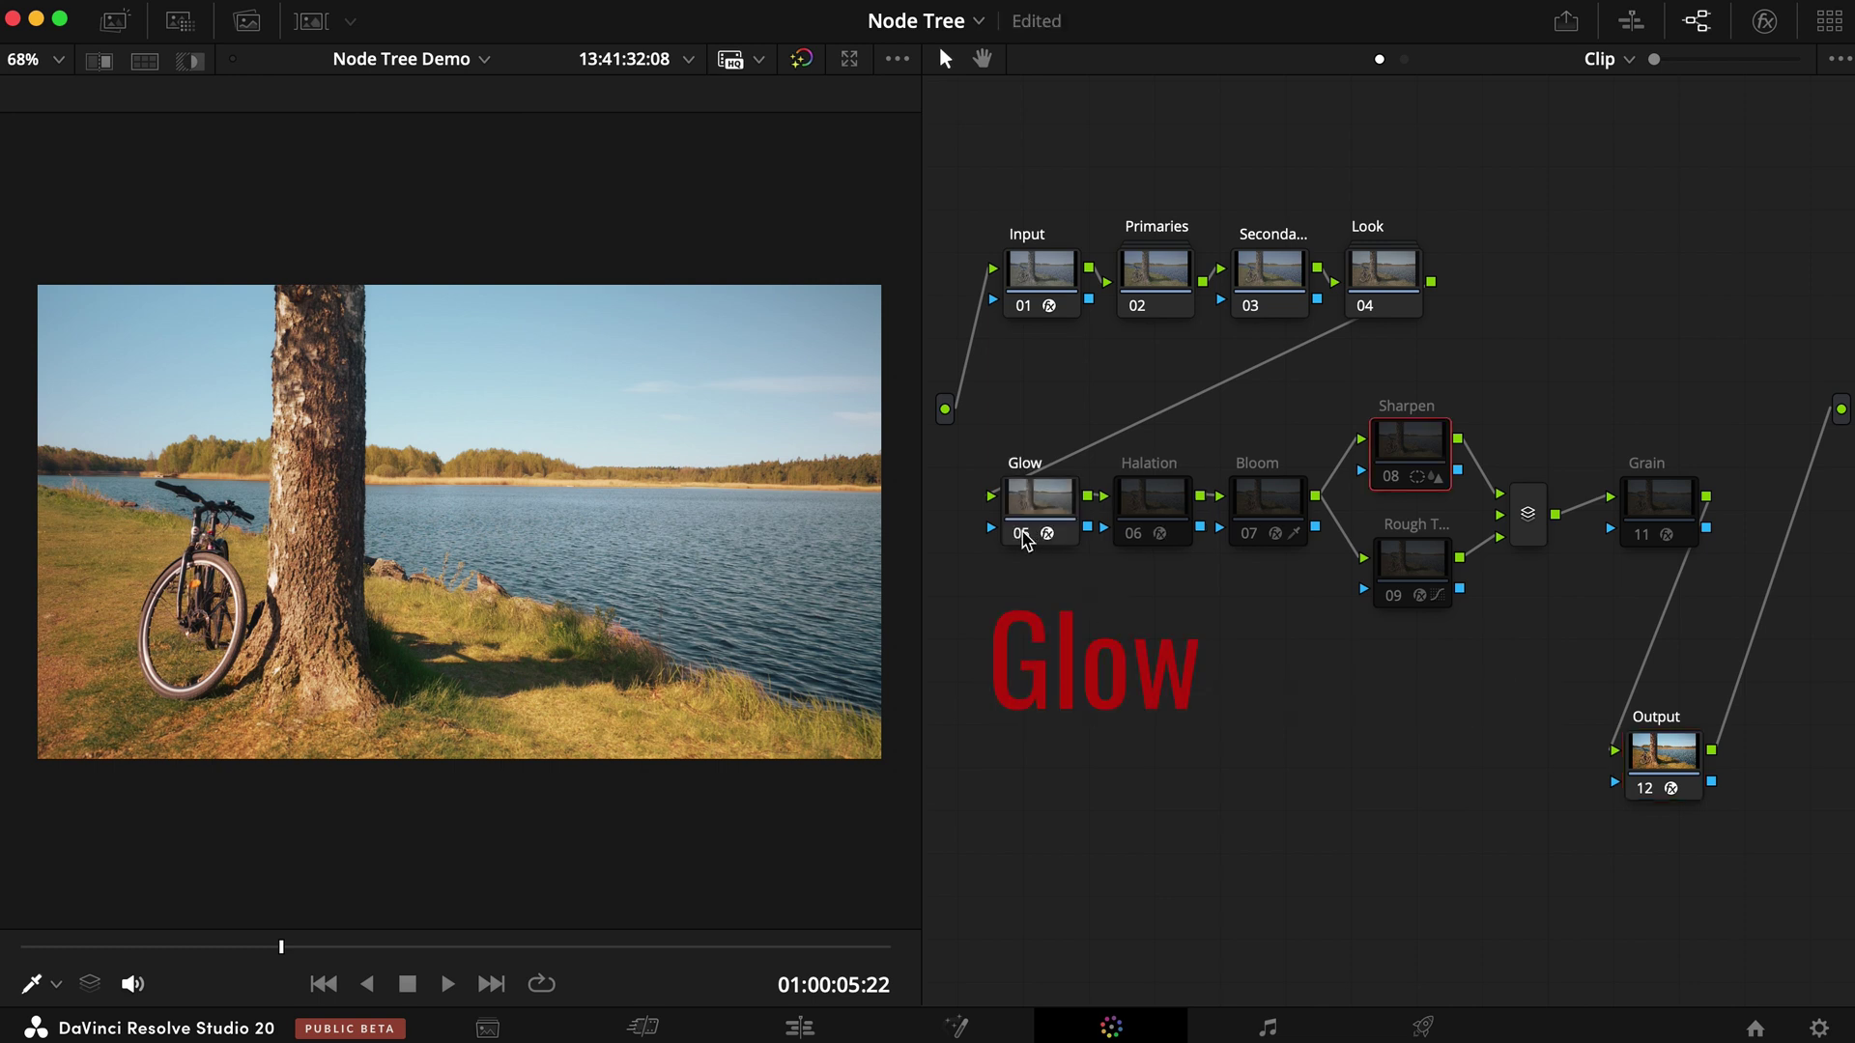
{"action": "left_click", "coordinate": [1148, 534]}
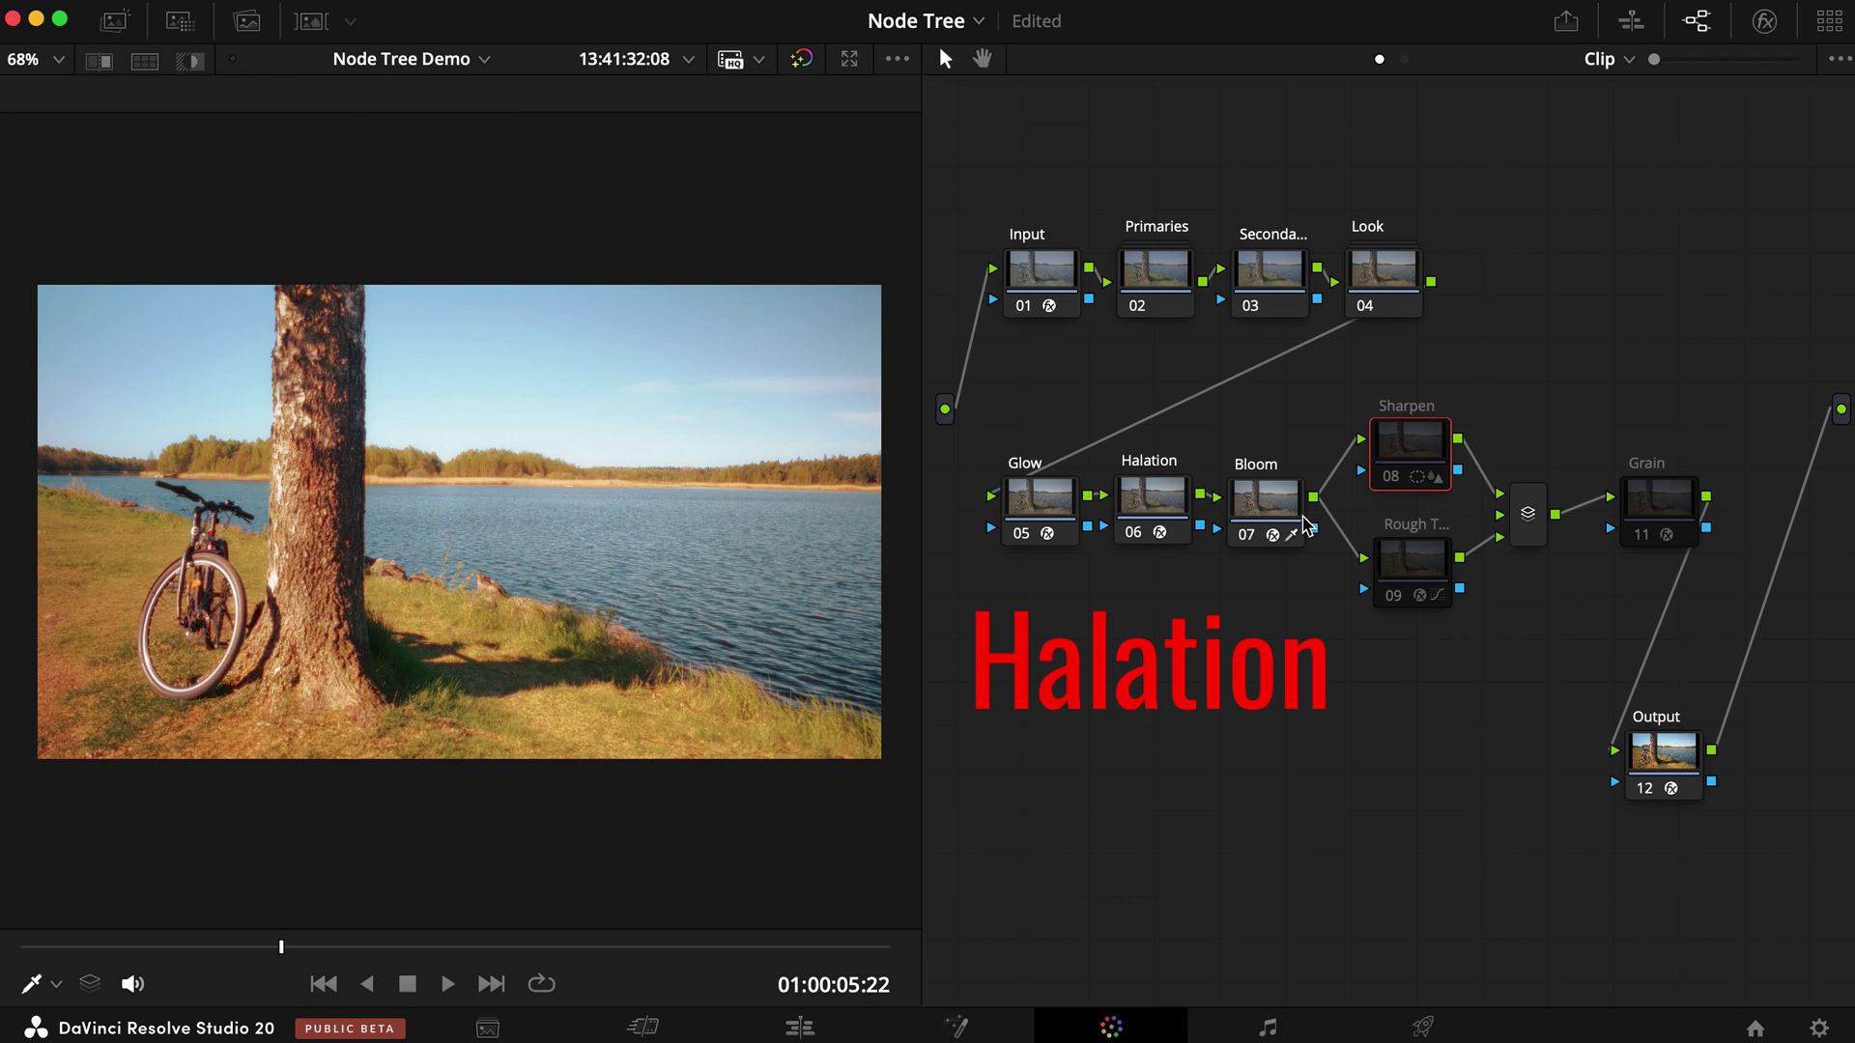
{"action": "left_click", "coordinate": [1402, 478]}
{"action": "left_click", "coordinate": [1392, 595]}
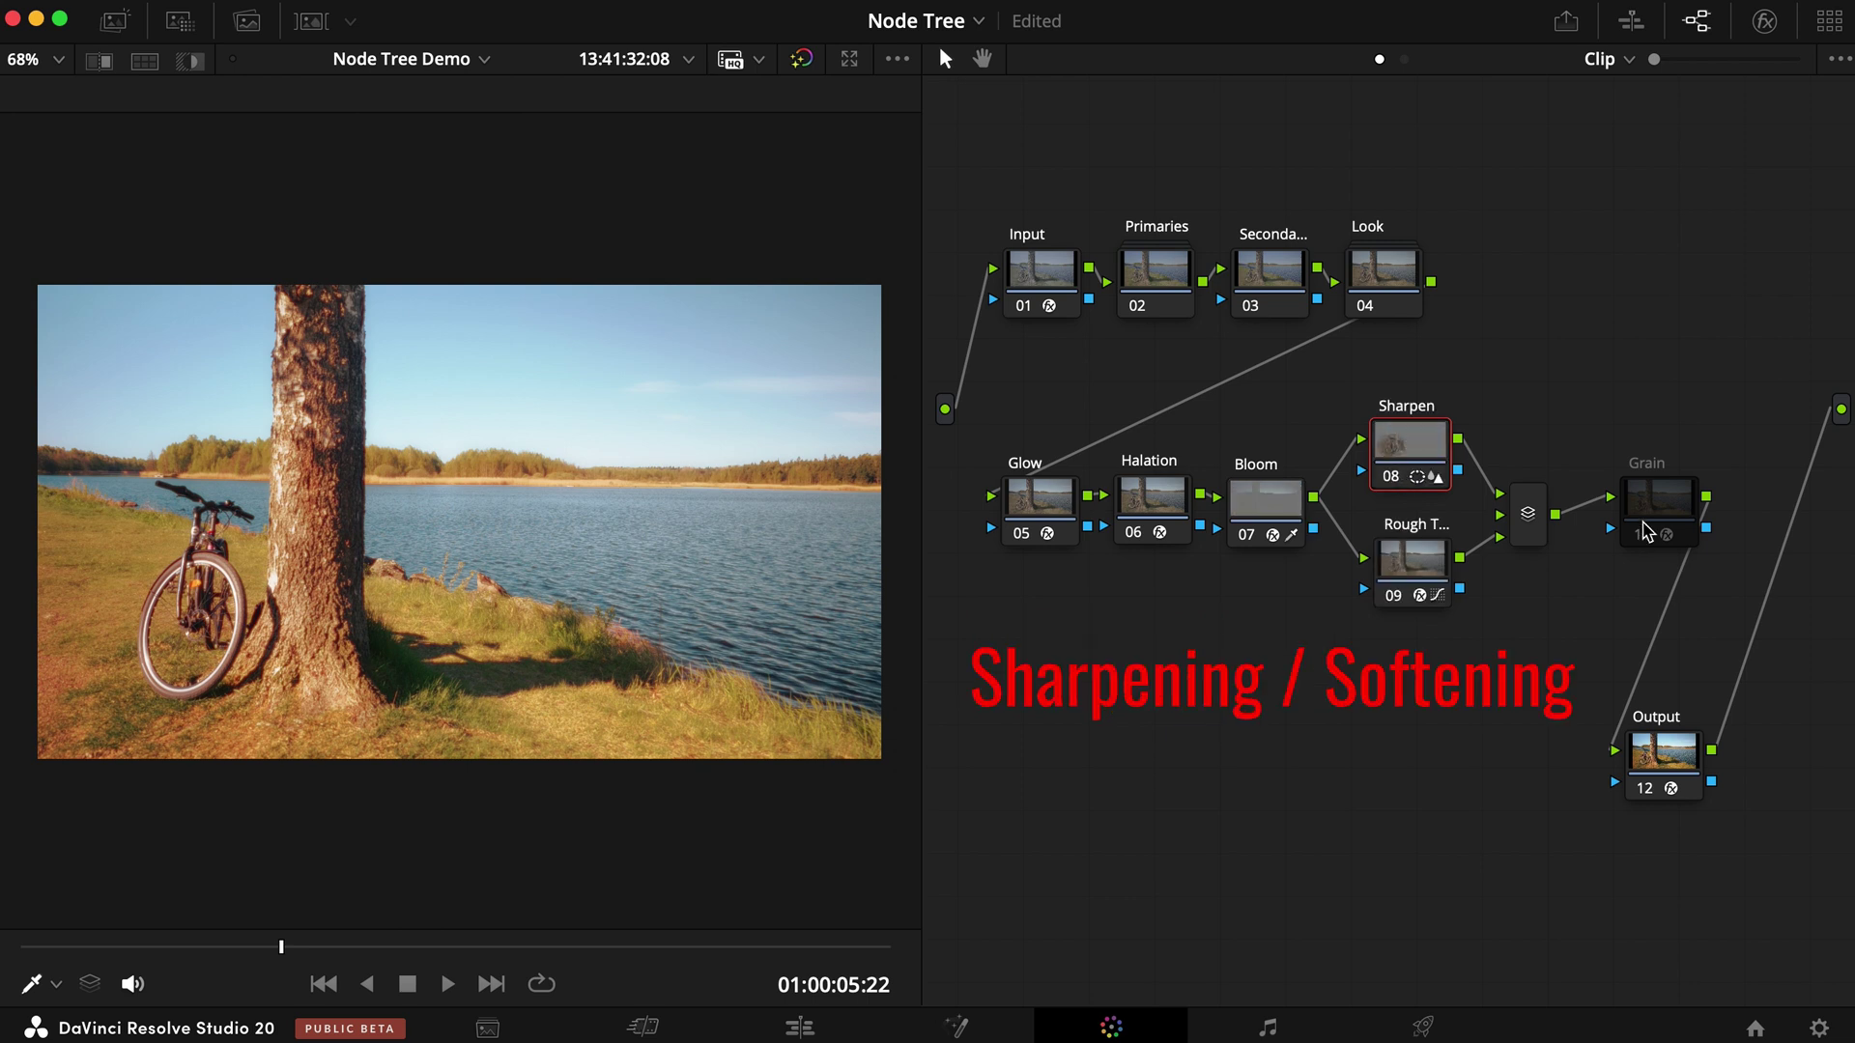
{"action": "left_click", "coordinate": [1644, 537]}
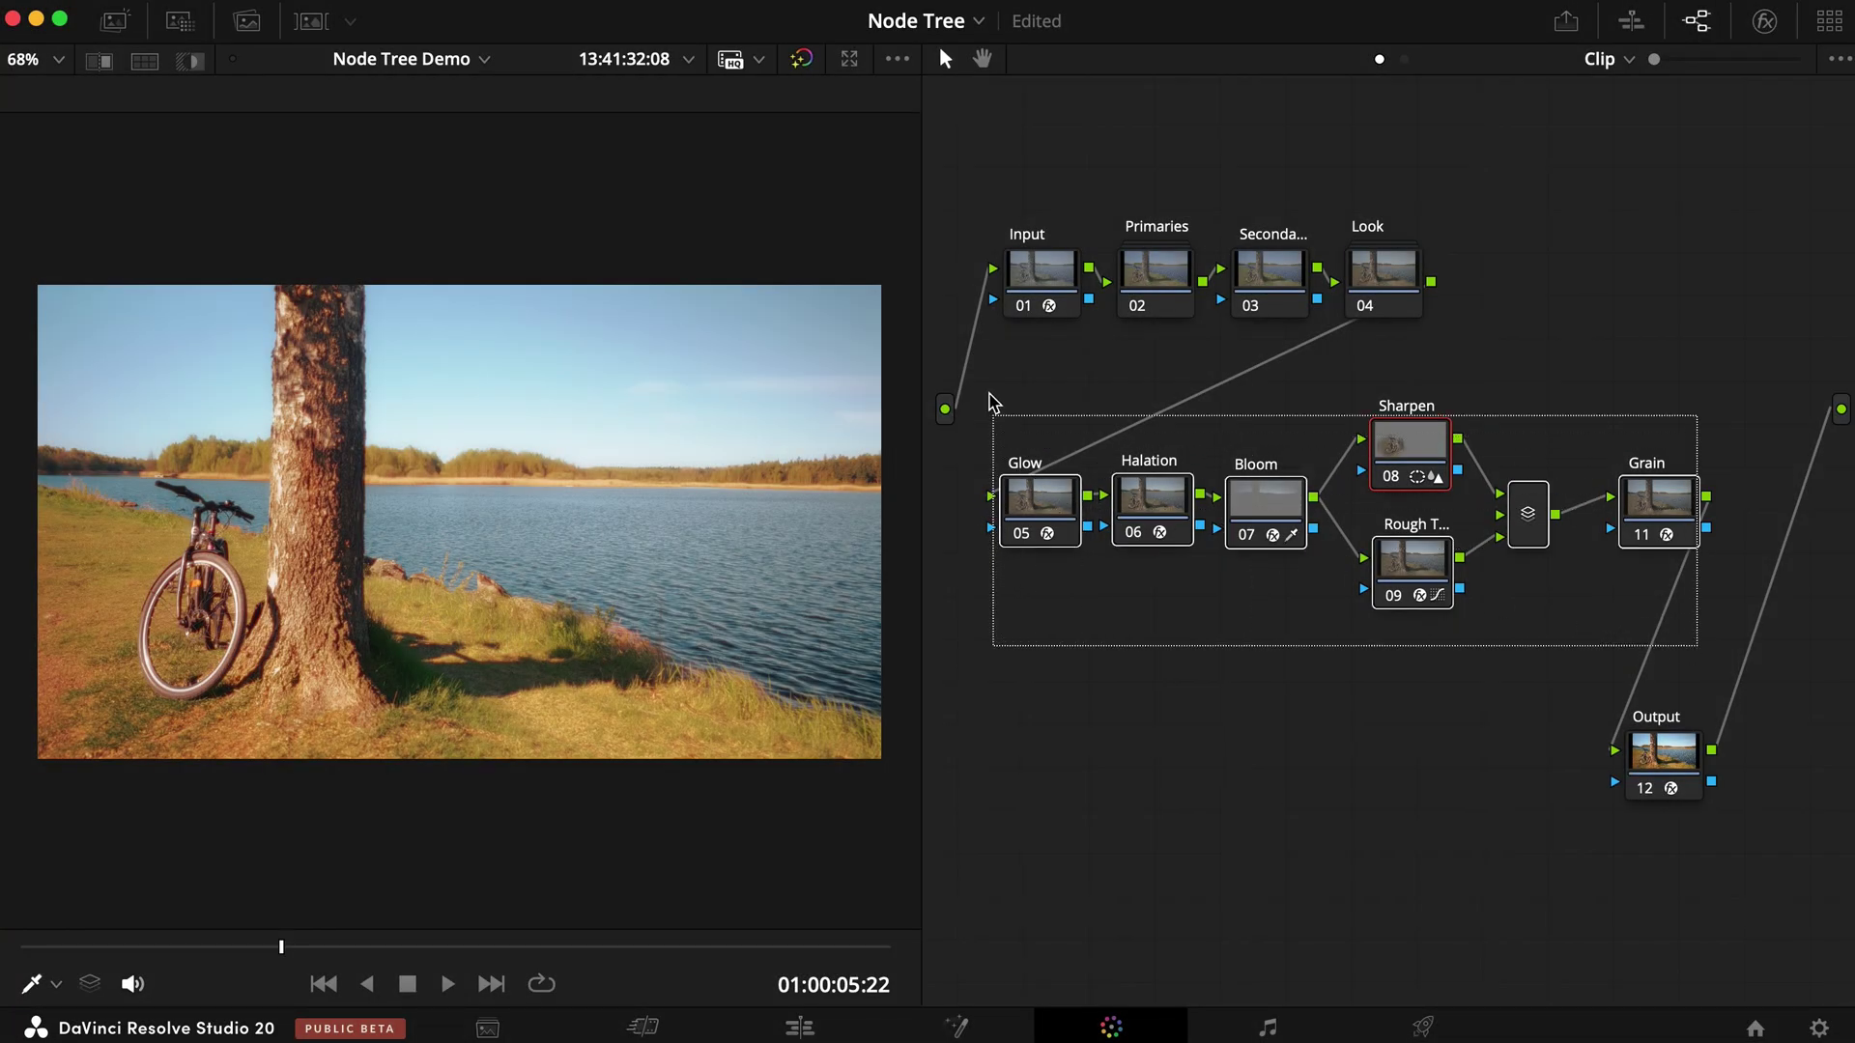
- Combine the selected effect nodes from Glow to Grain into one compound node
{"action": "right_click", "coordinate": [1059, 516]}
{"action": "left_click", "coordinate": [1111, 998]}
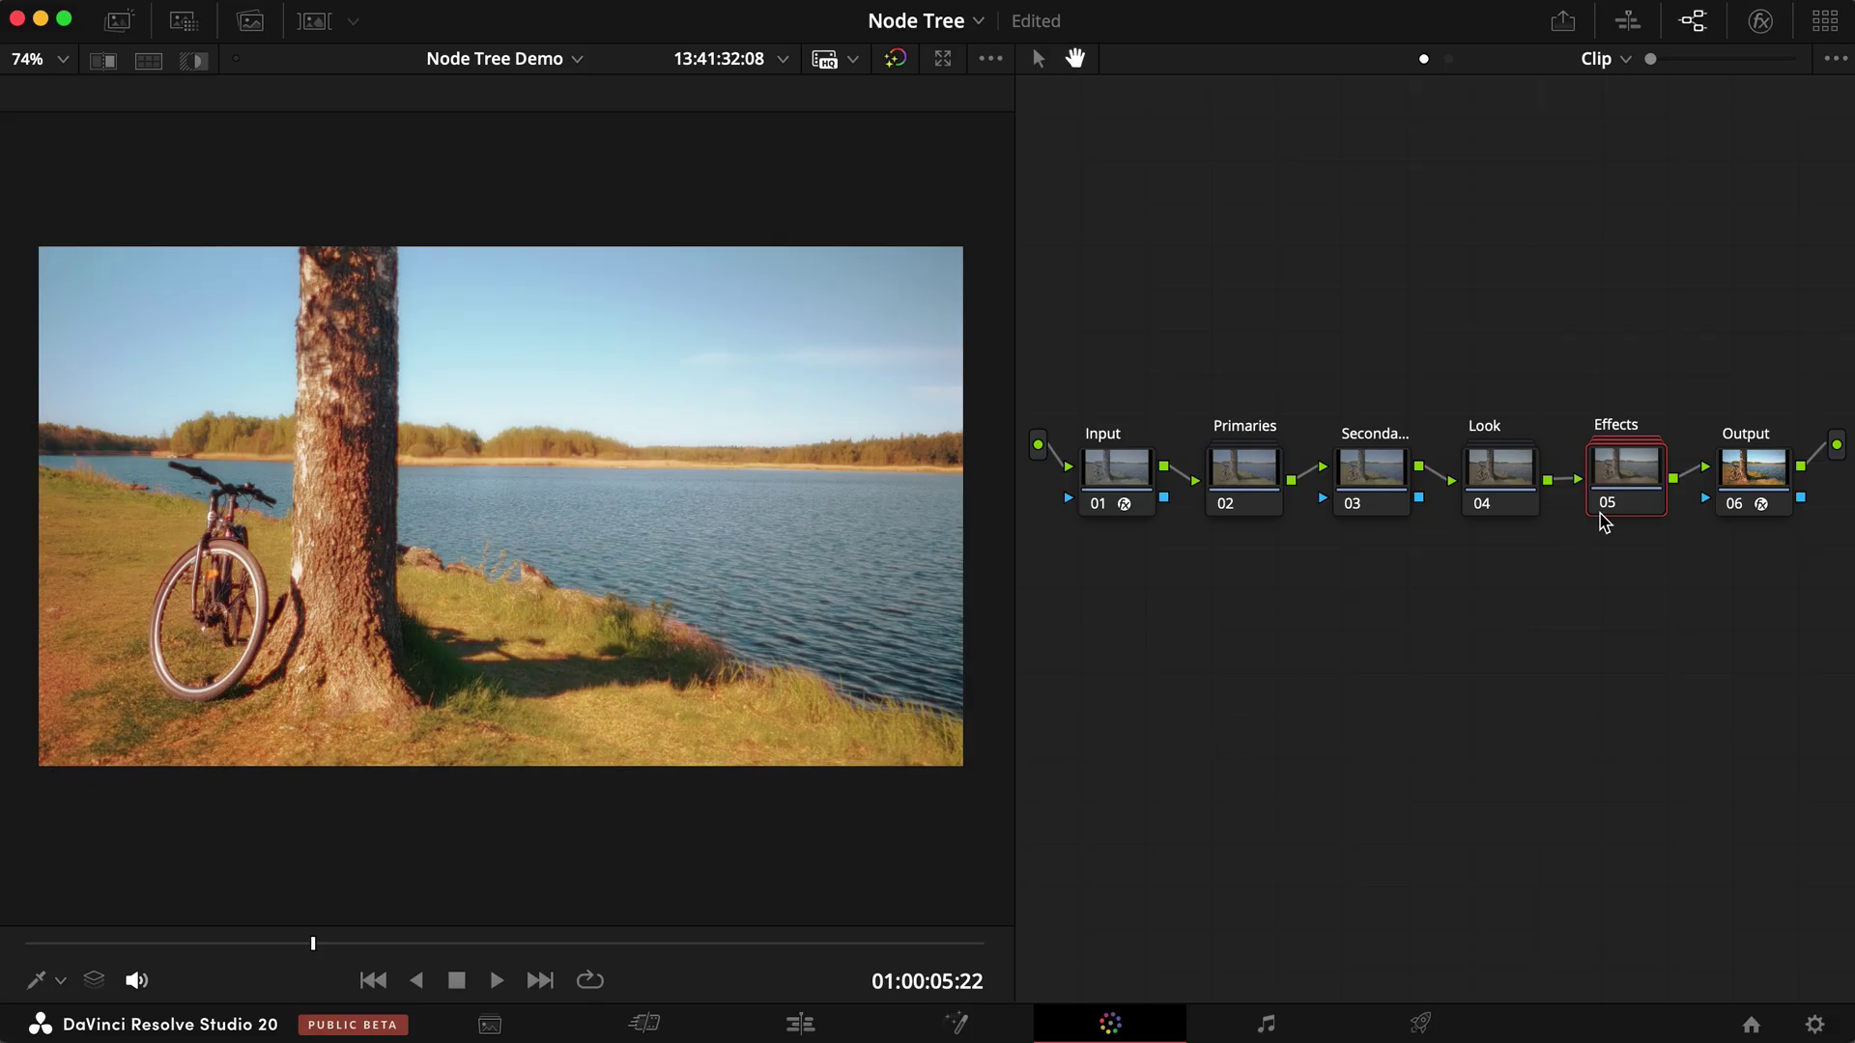
- Open the Effects compound node and switch its Halation node off and on to compare the image
{"action": "left_click", "coordinate": [1607, 503]}
{"action": "left_click", "coordinate": [1606, 504]}
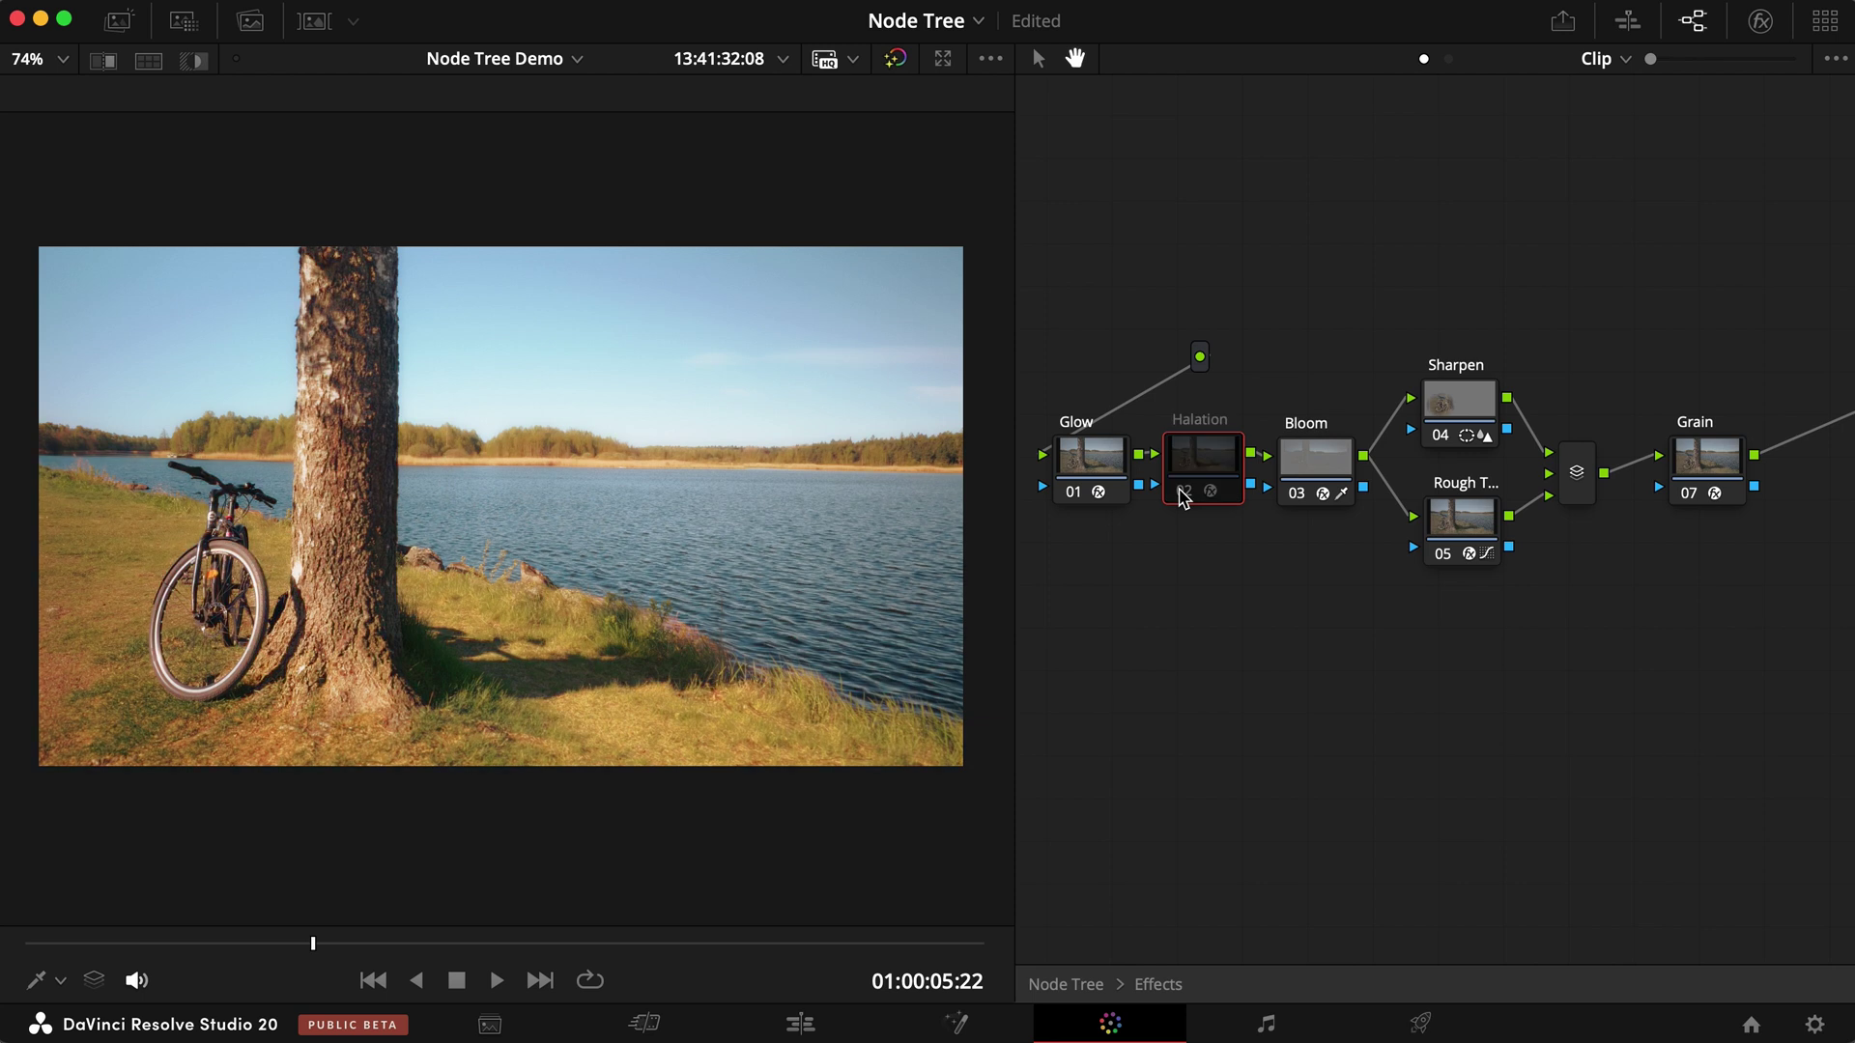
{"action": "left_click", "coordinate": [1180, 495]}
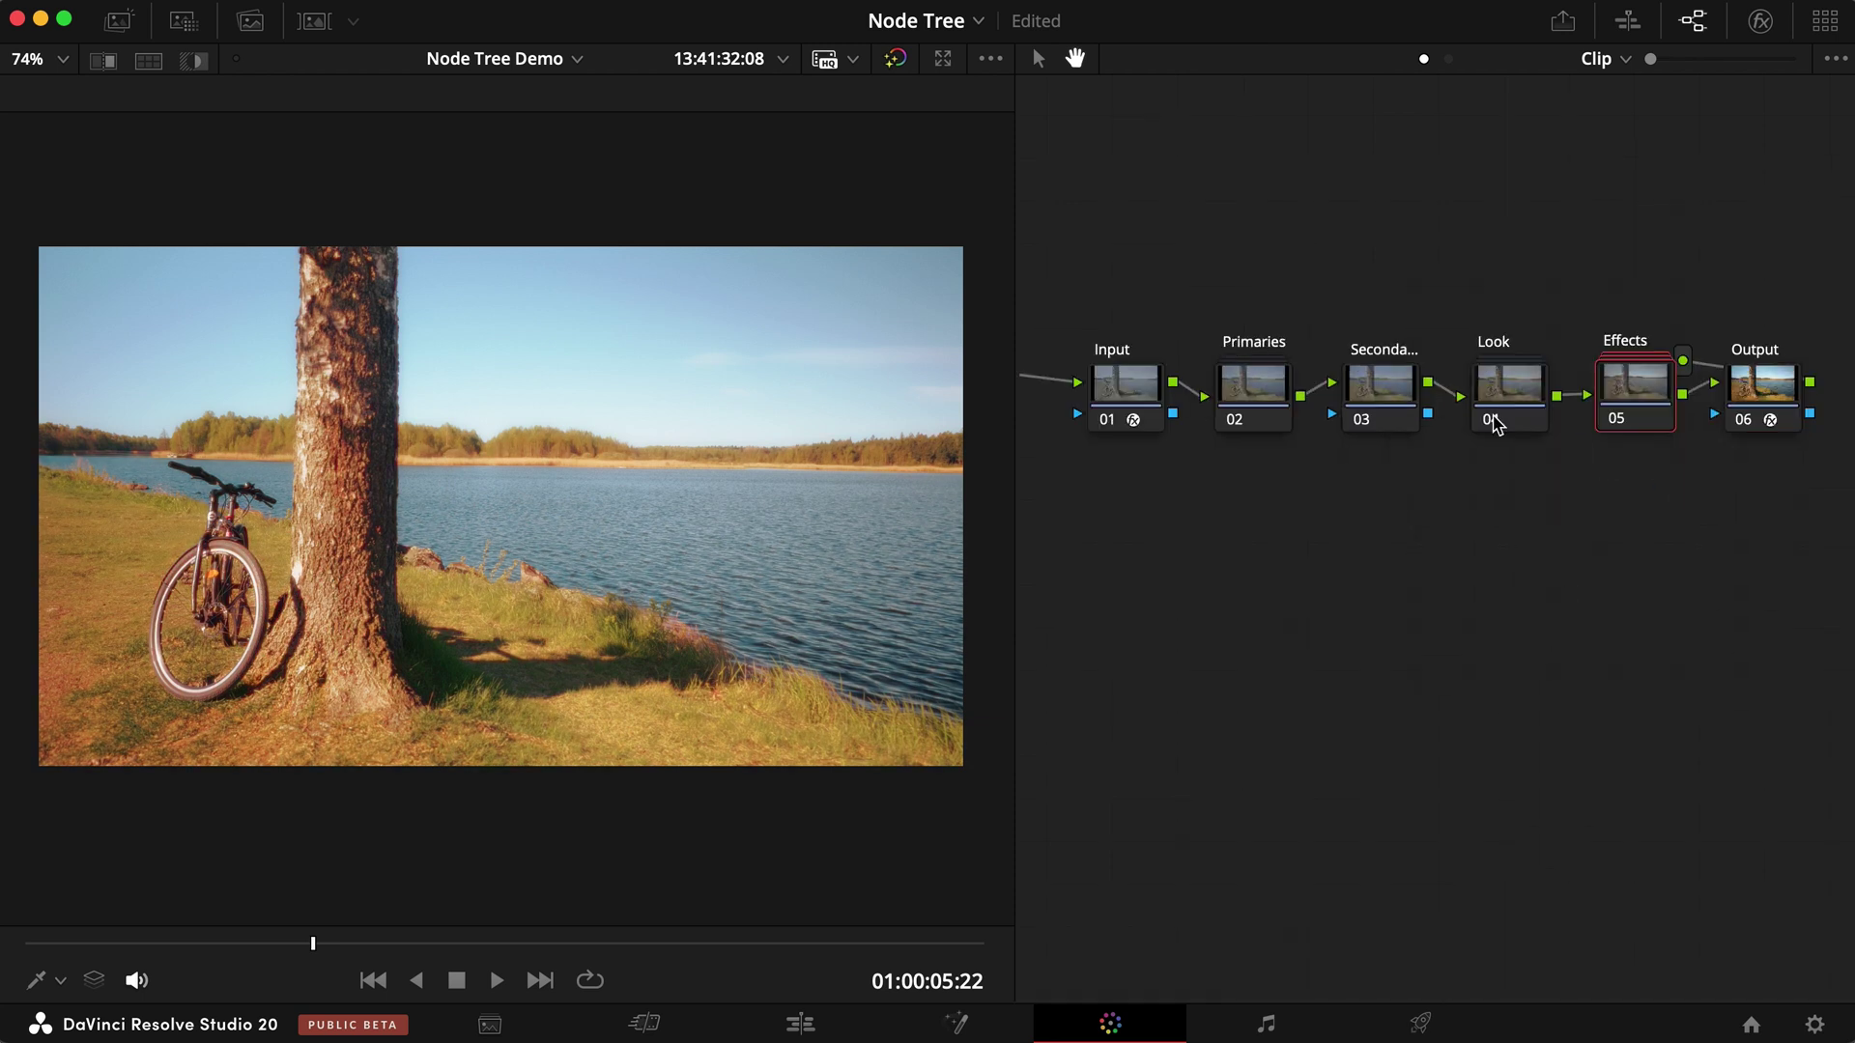
- Toggle the Look compound node to compare the image with and without the creative grade
{"action": "left_click", "coordinate": [1490, 419]}
{"action": "left_click", "coordinate": [1489, 419]}
{"action": "left_click", "coordinate": [1492, 422]}
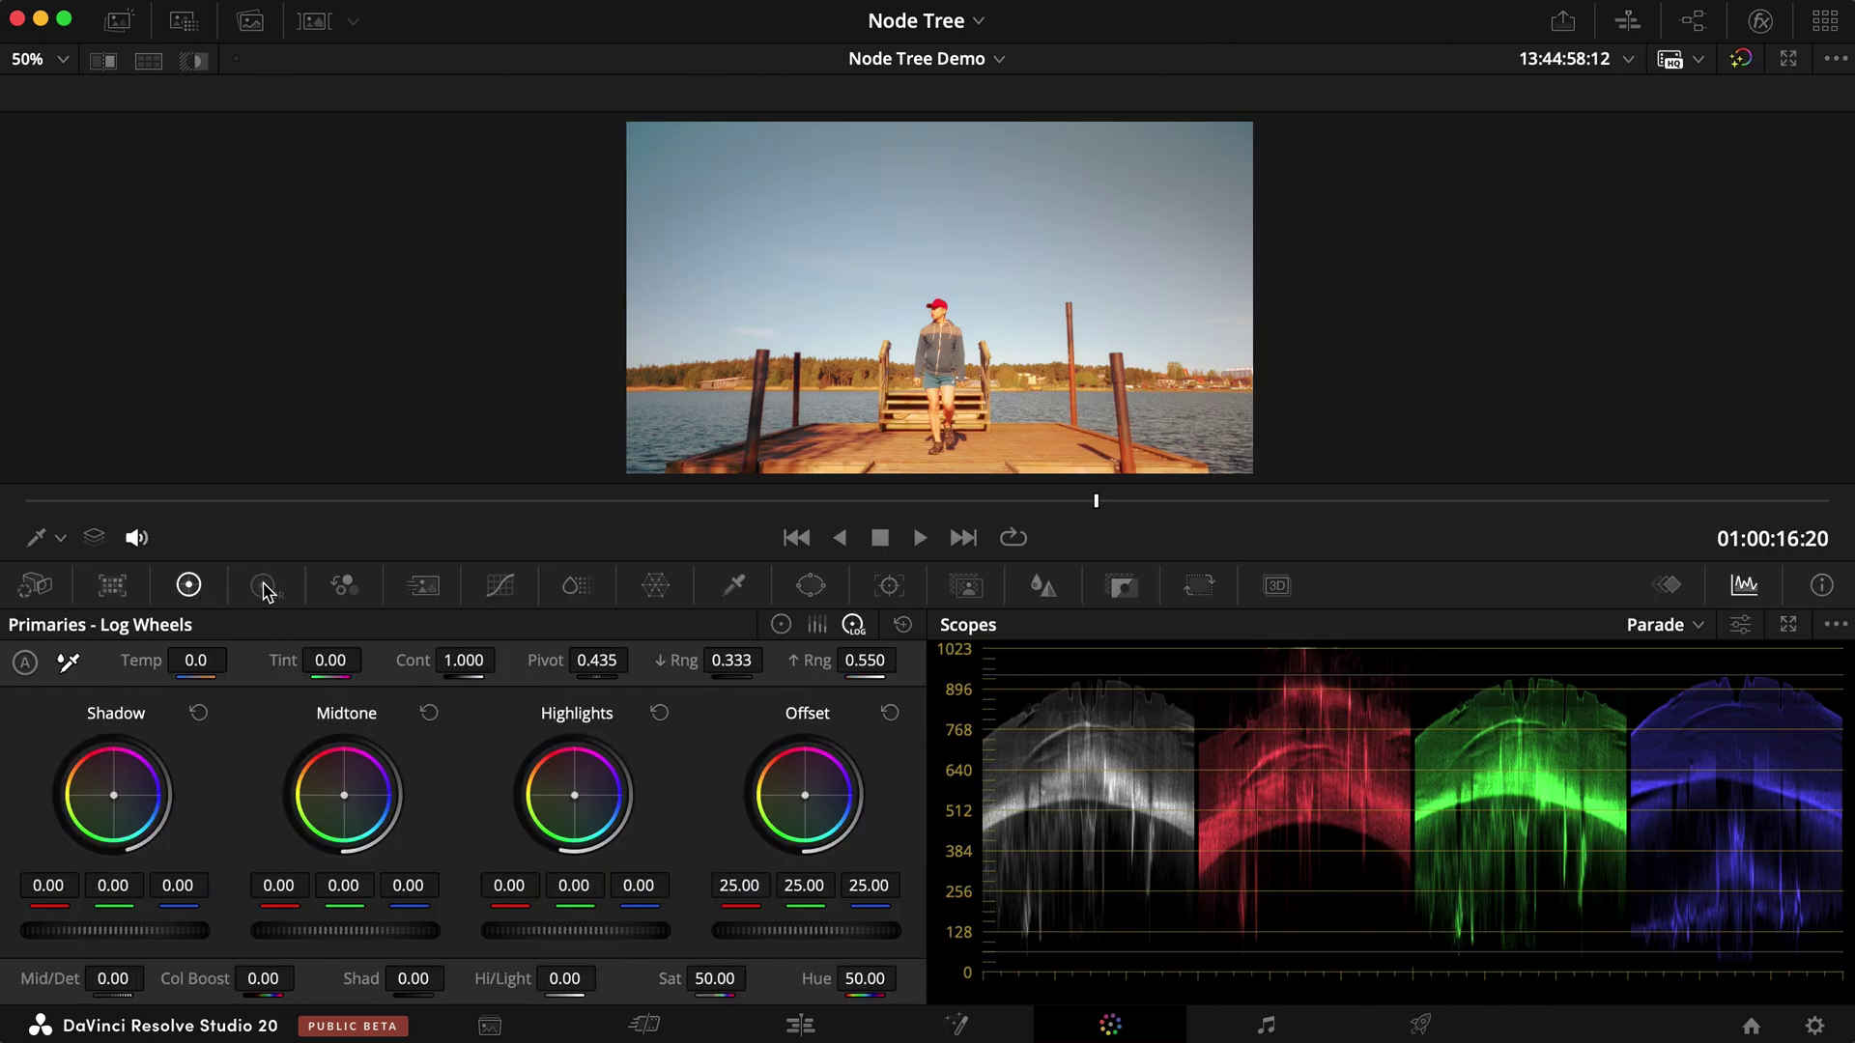
- Look through the HDR wheels, RGB Mixer, ColorSlice, Color Warper, Qualifier and Window tools
{"action": "left_click", "coordinate": [264, 588]}
{"action": "left_click", "coordinate": [355, 586]}
{"action": "left_click", "coordinate": [576, 587]}
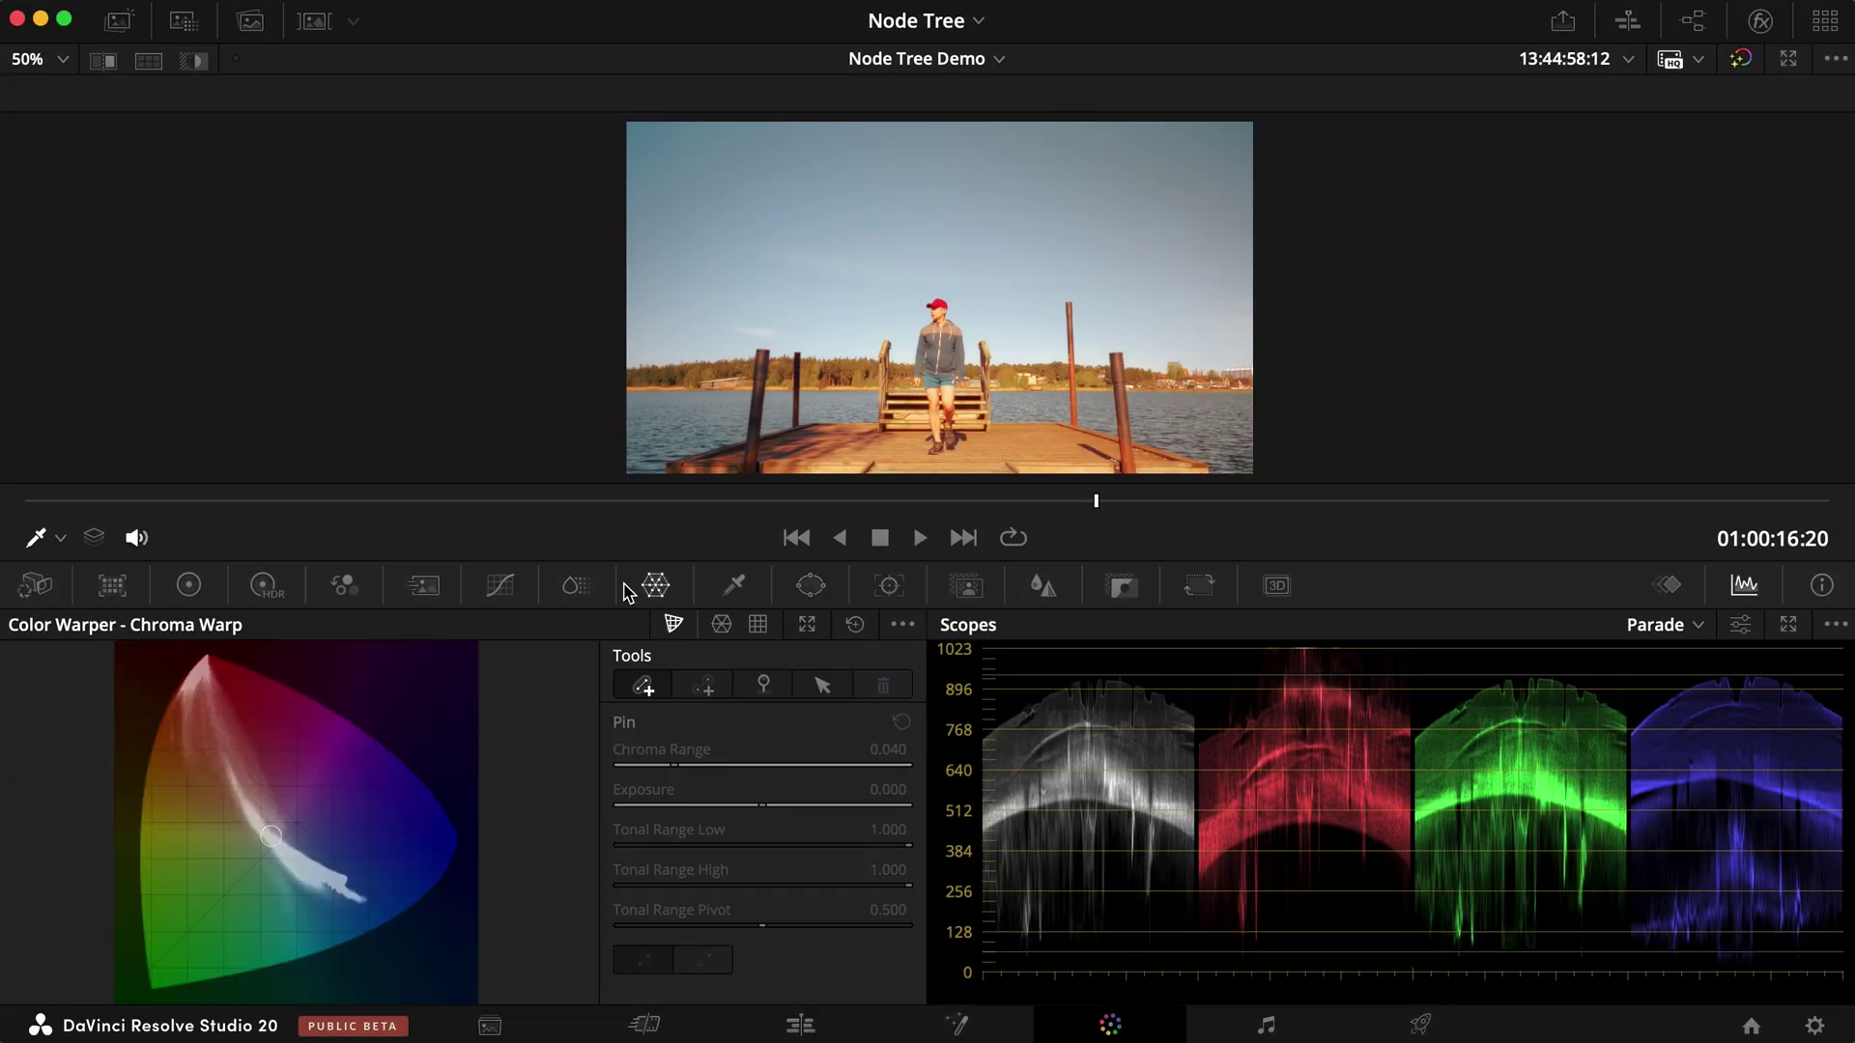
{"action": "left_click", "coordinate": [698, 582]}
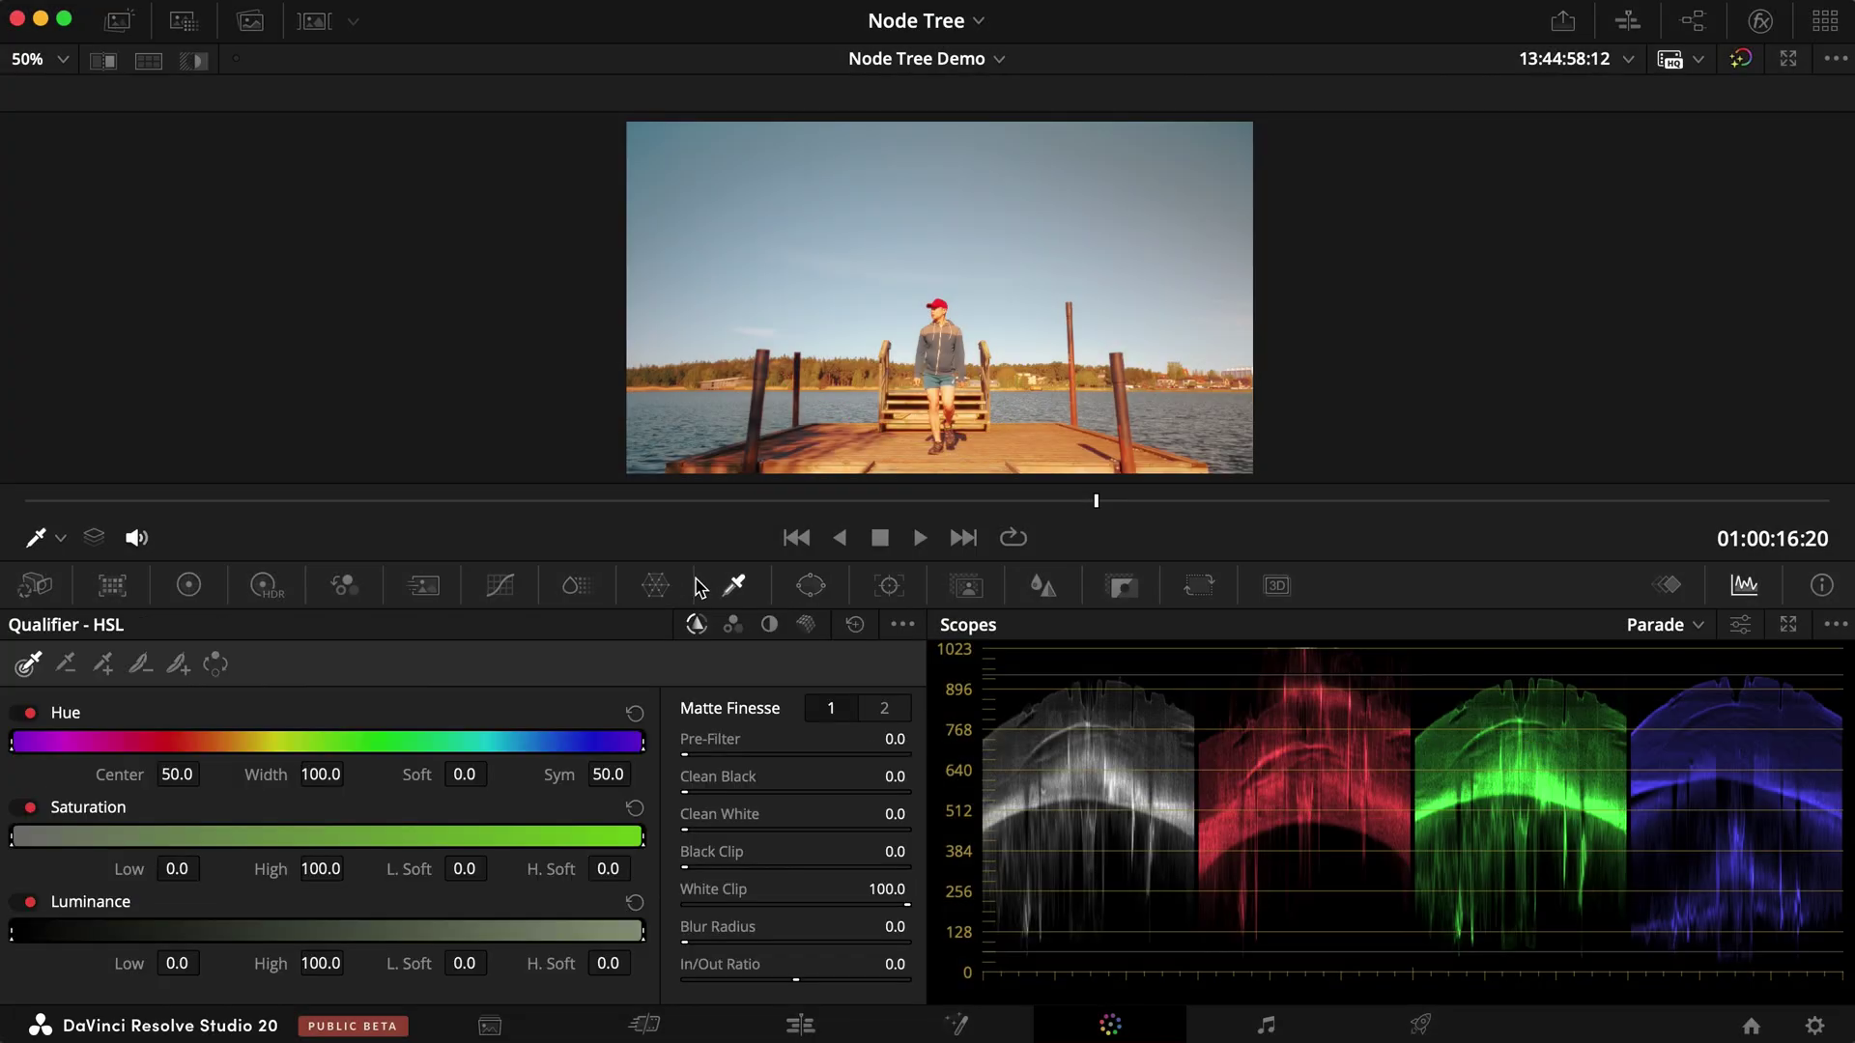
{"action": "left_click", "coordinate": [809, 586]}
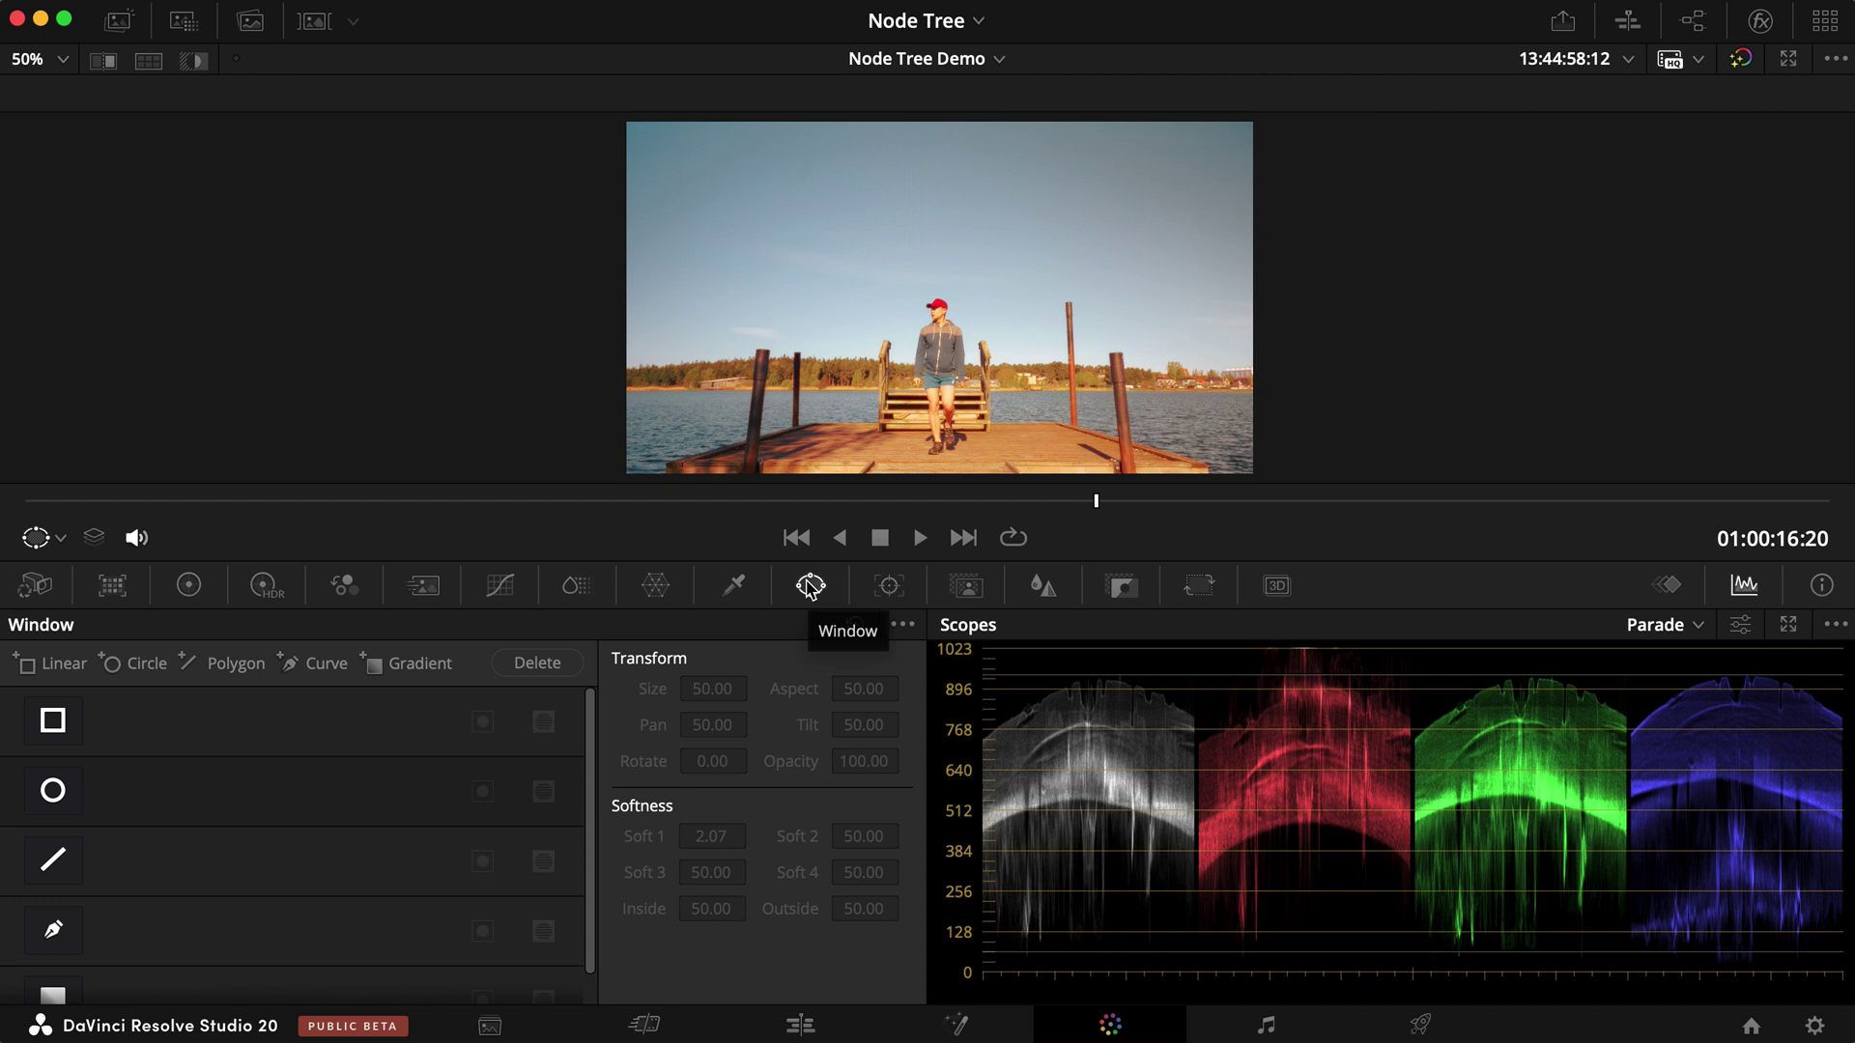